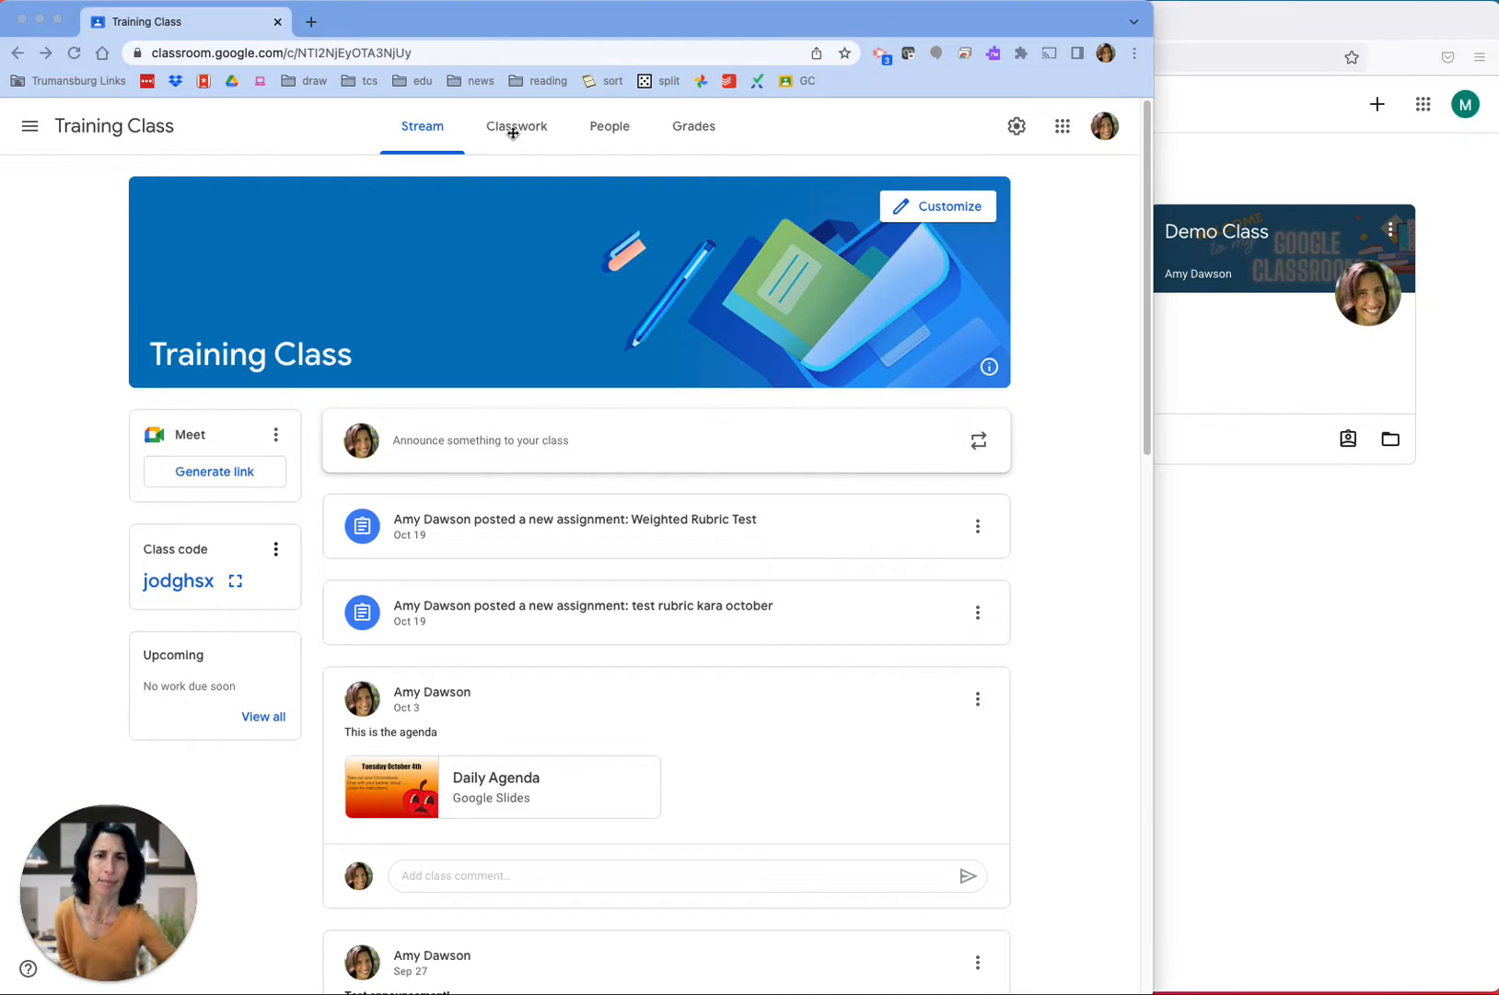
Step: Create a new assignment in the Training Class classwork and title it "Test weighted rubric"
{"action": "left_click", "coordinate": [514, 135]}
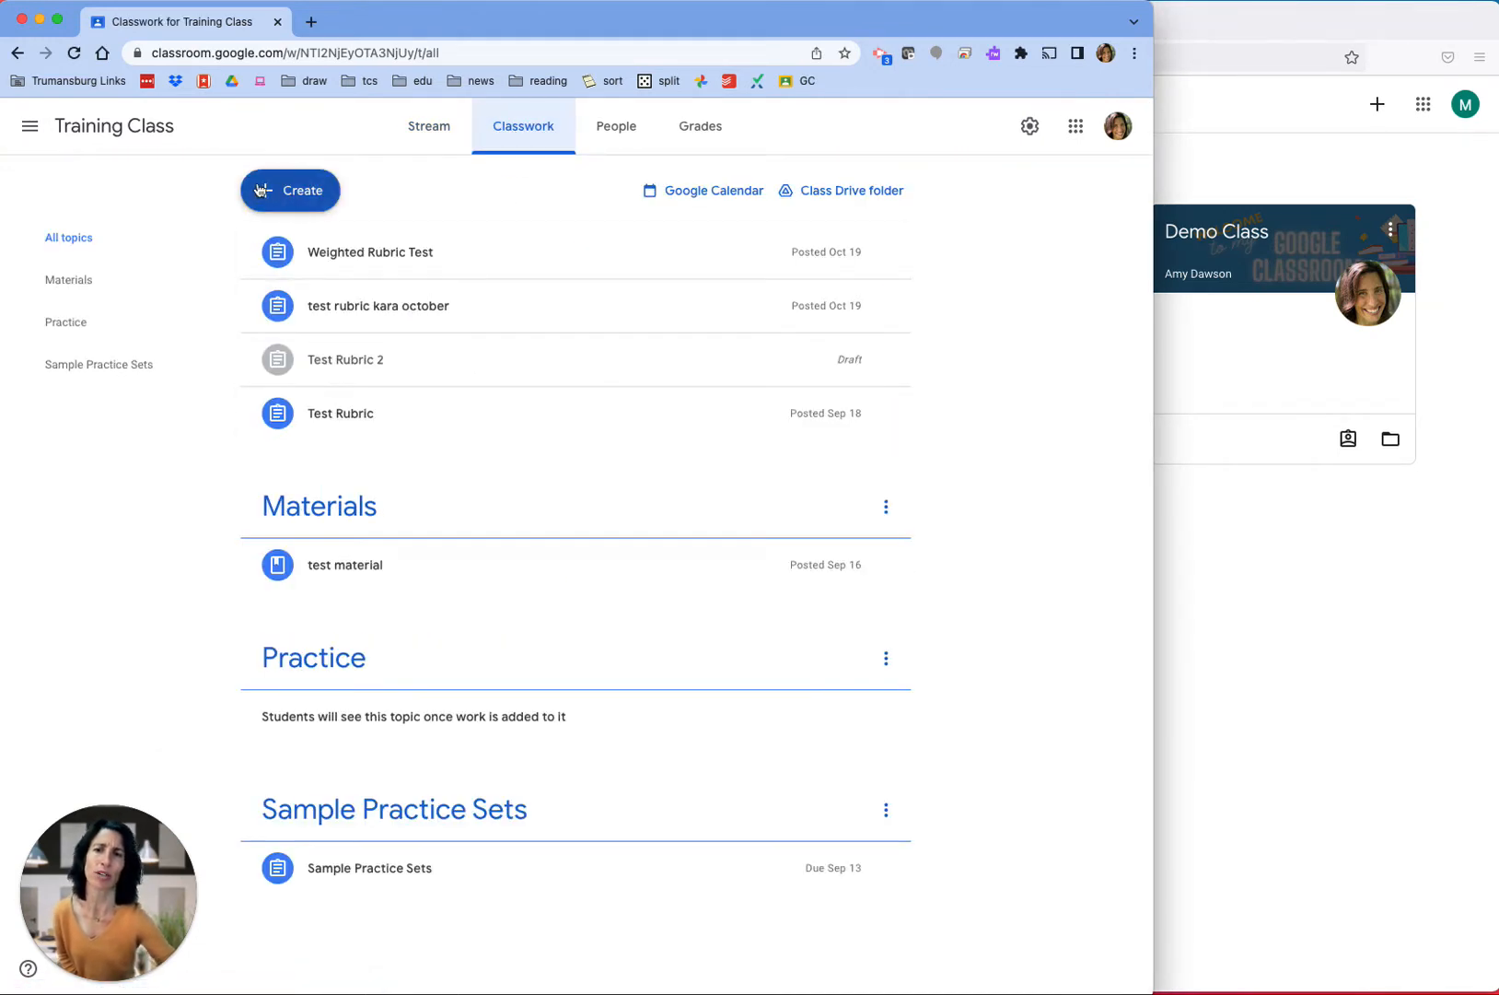
{"action": "left_click", "coordinate": [290, 193]}
{"action": "left_click", "coordinate": [312, 251]}
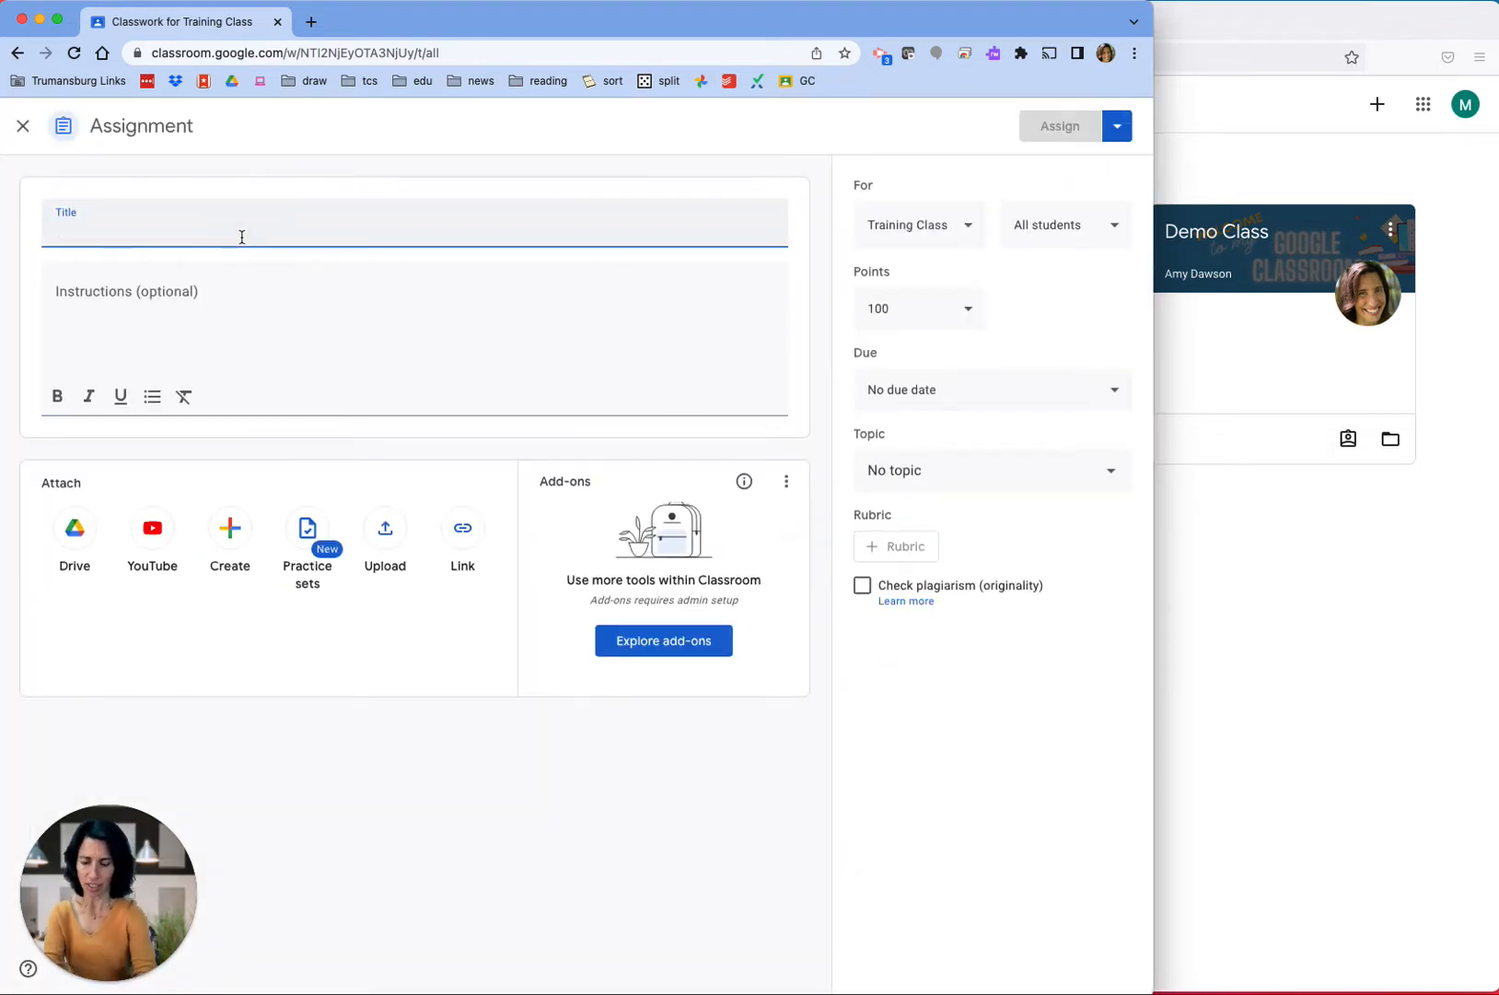
{"action": "type", "text": "Test weighted rubric"}
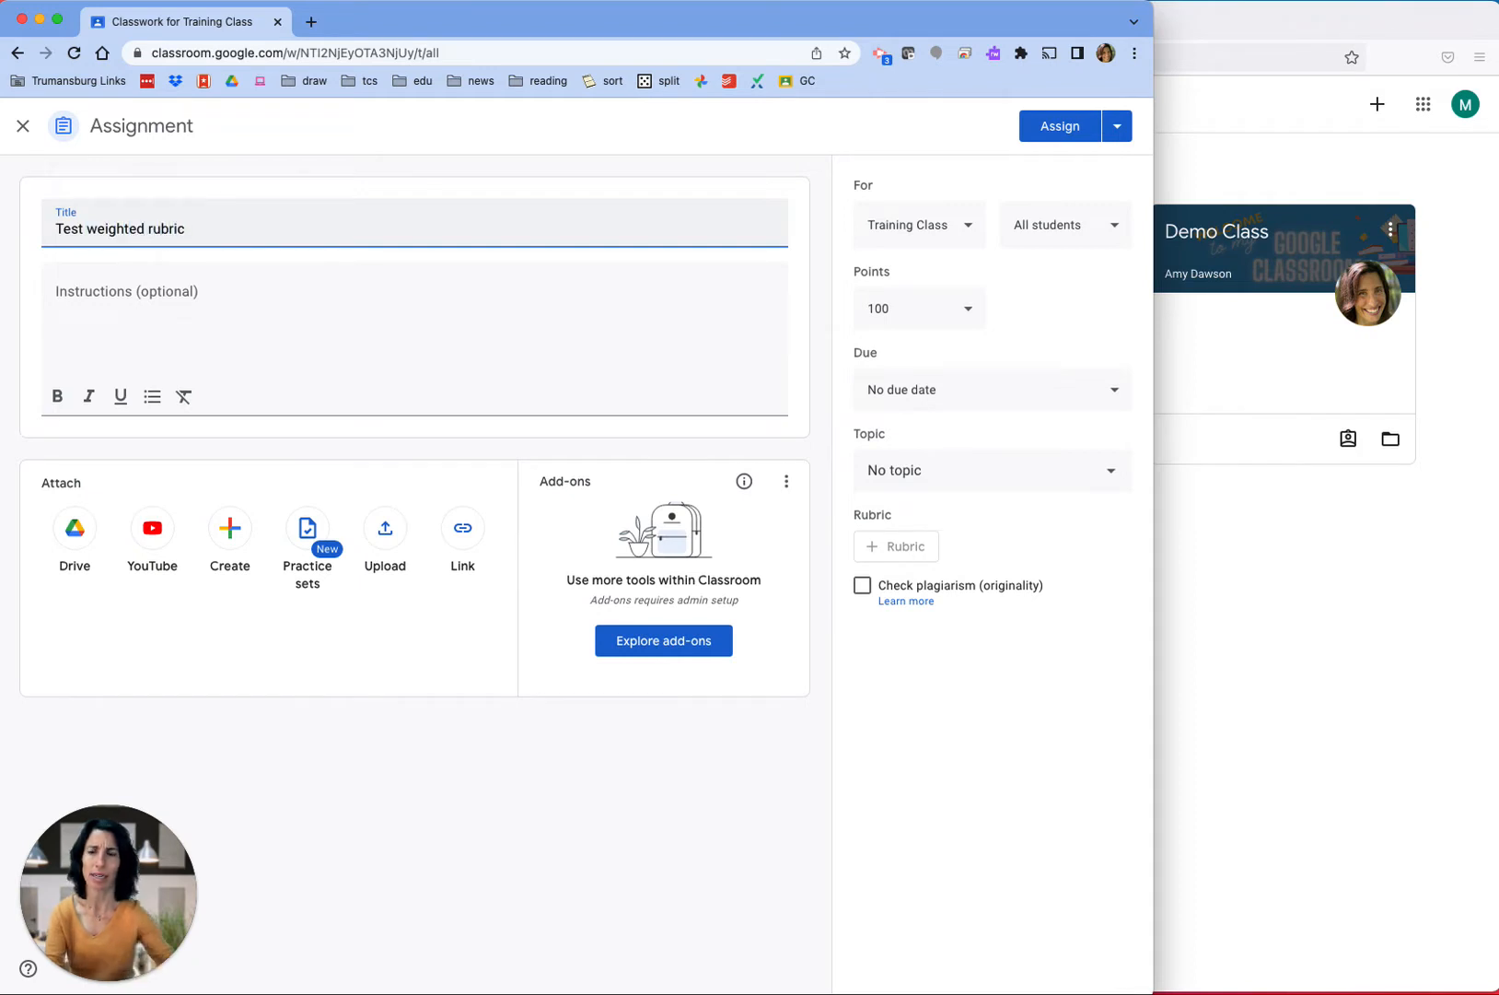
Step: Enter "this is a test of a rubric" as the assignment's instructions
{"action": "left_click", "coordinate": [153, 312]}
{"action": "type", "text": "thi"}
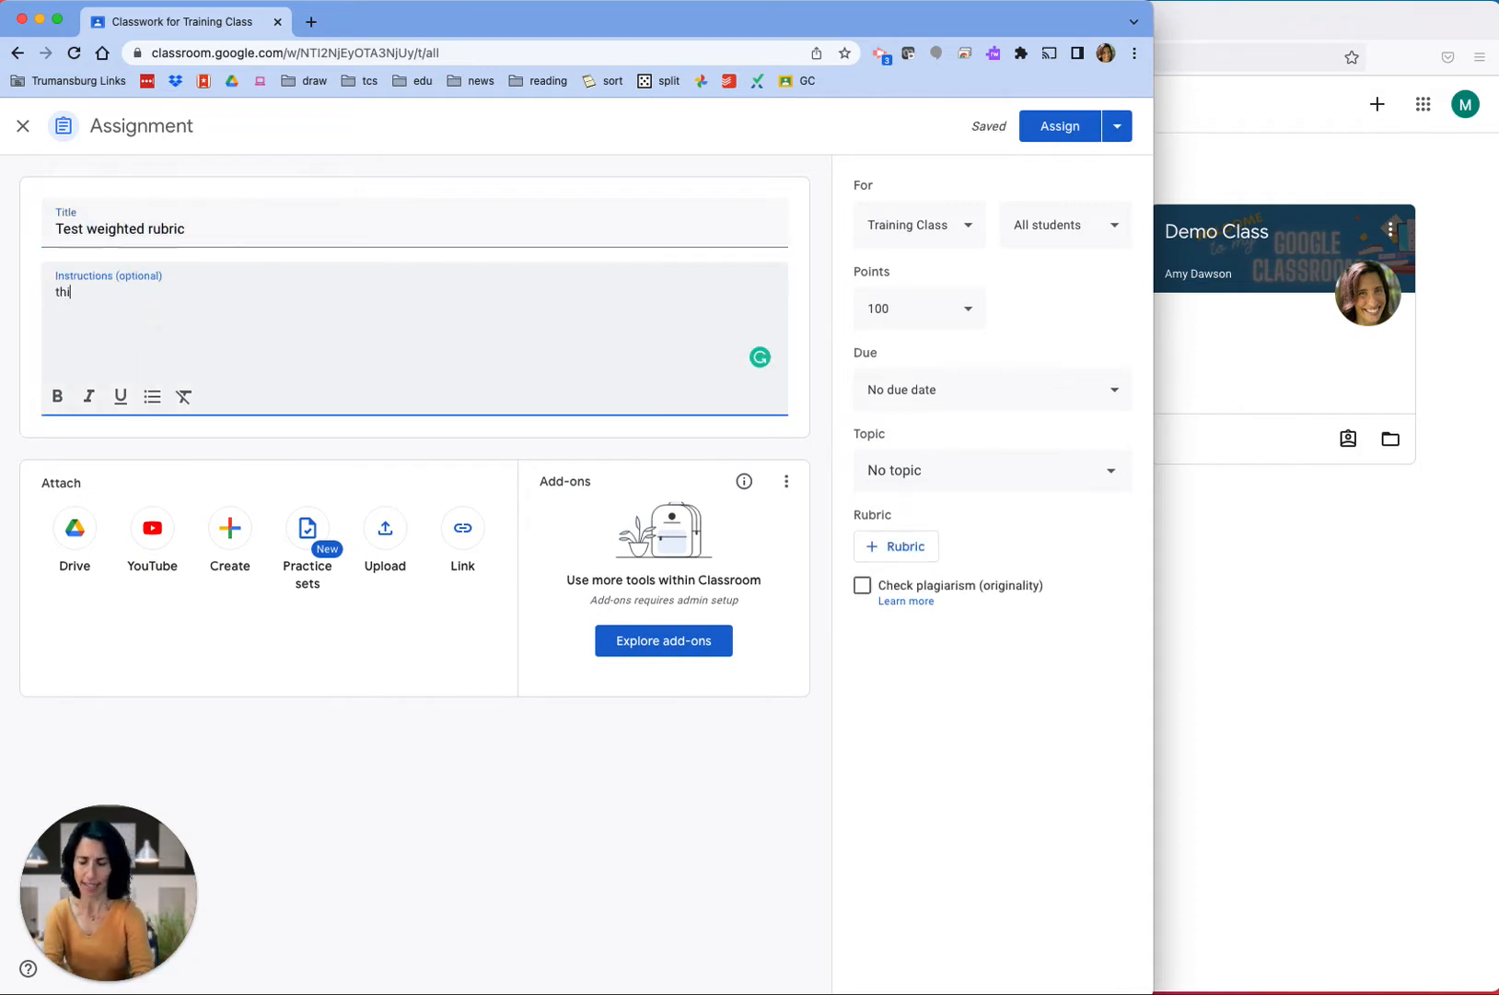
{"action": "type", "text": "s is a test"}
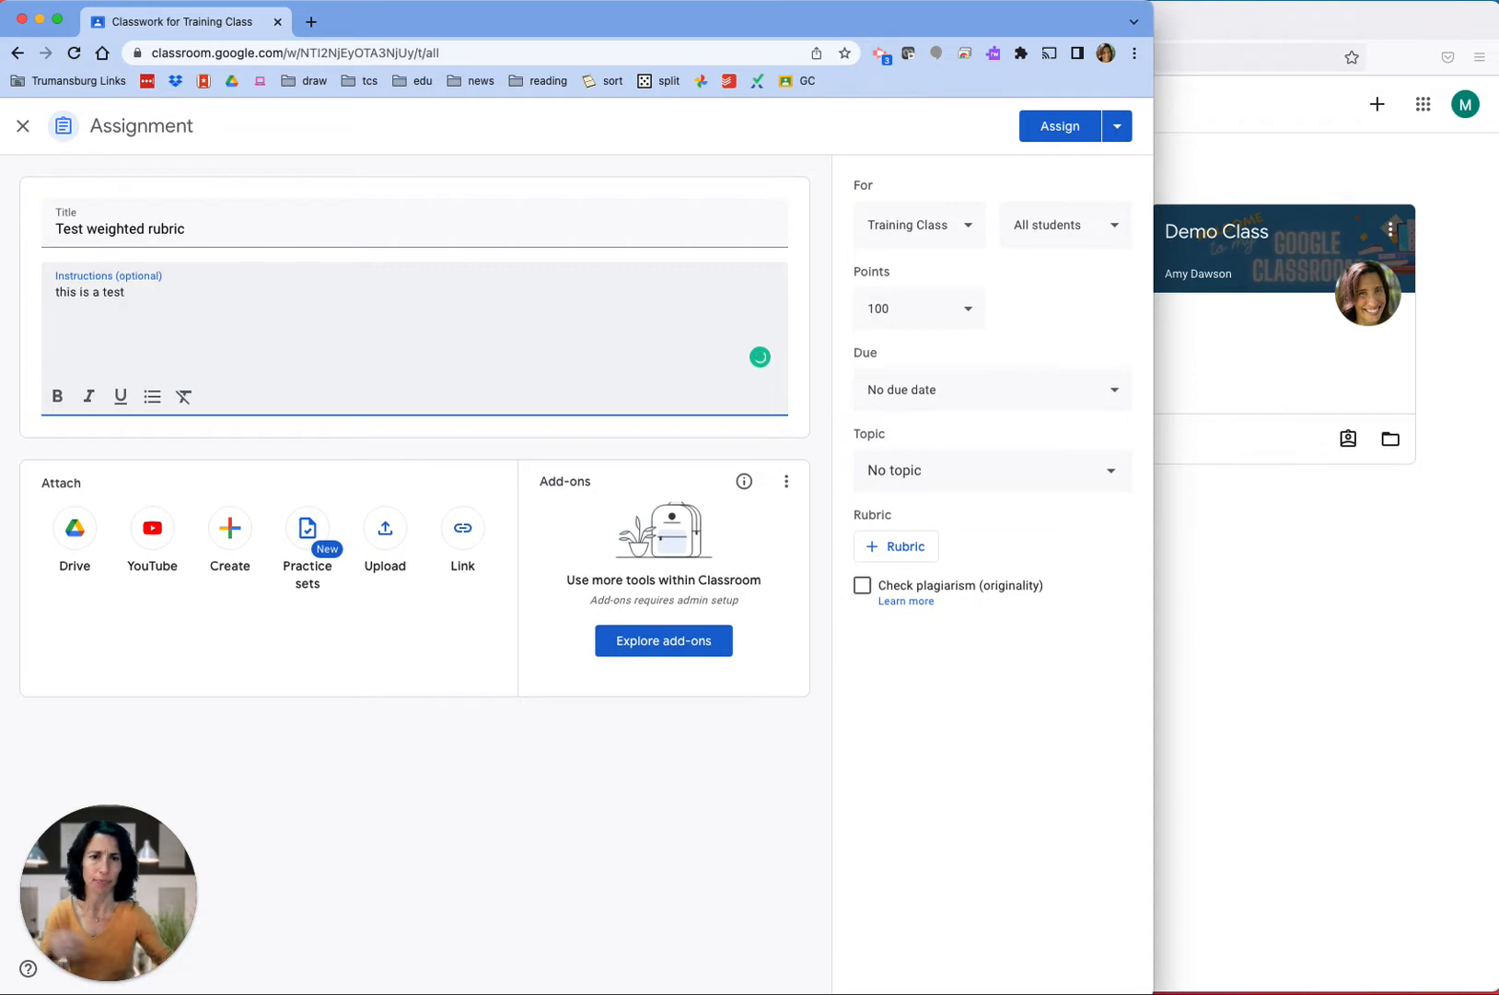
{"action": "type", "text": " of "}
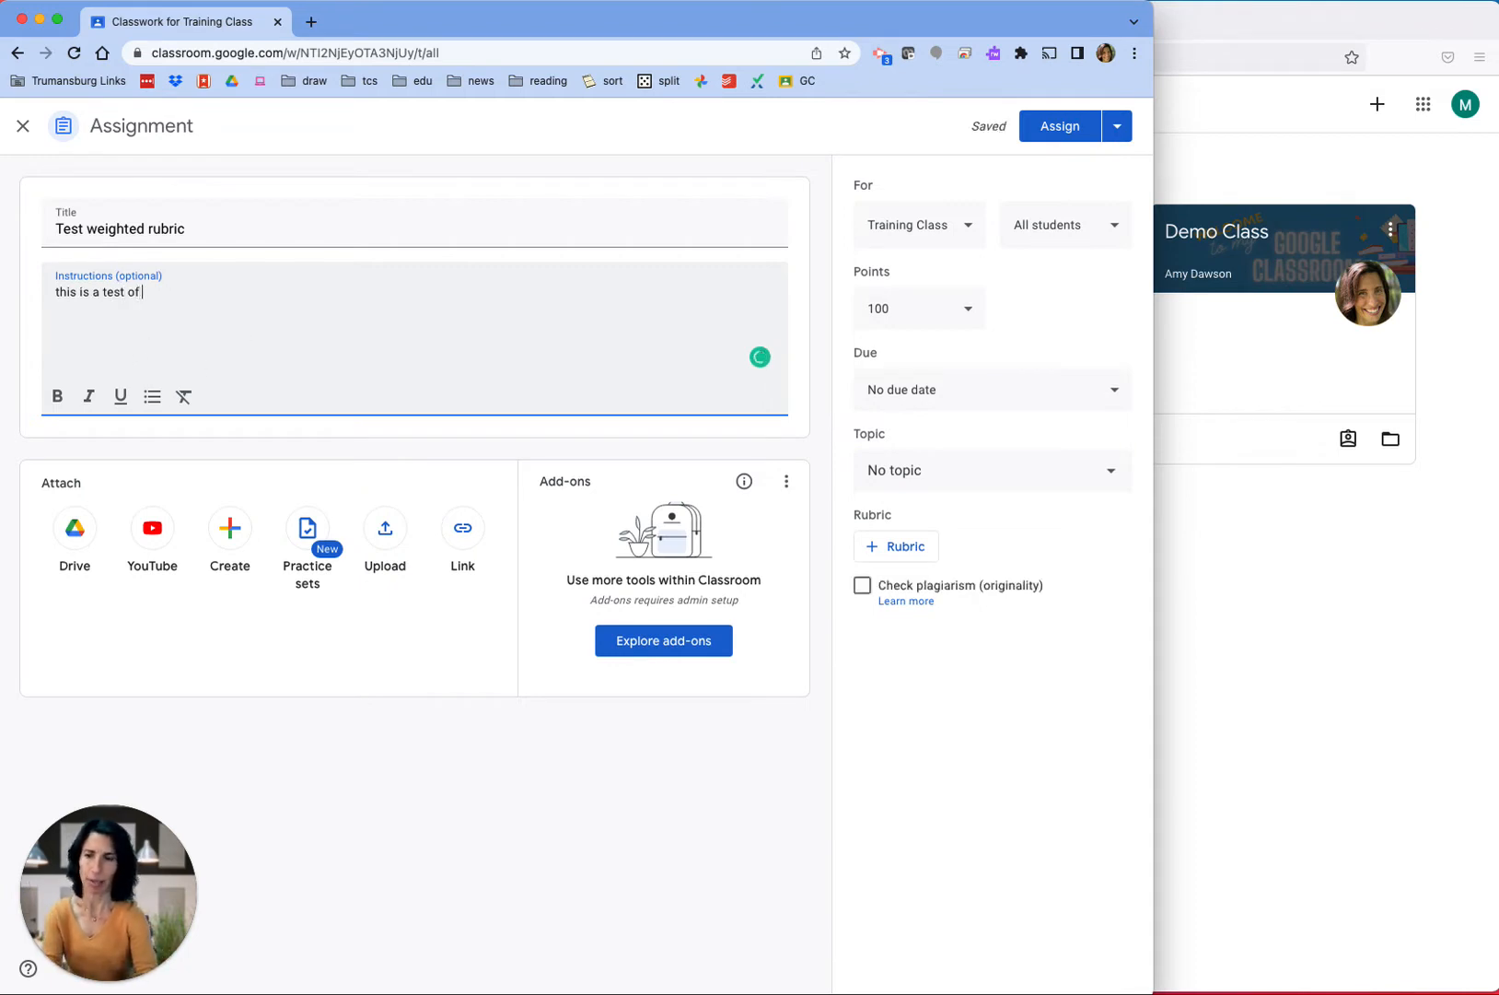
{"action": "type", "text": "a rubric"}
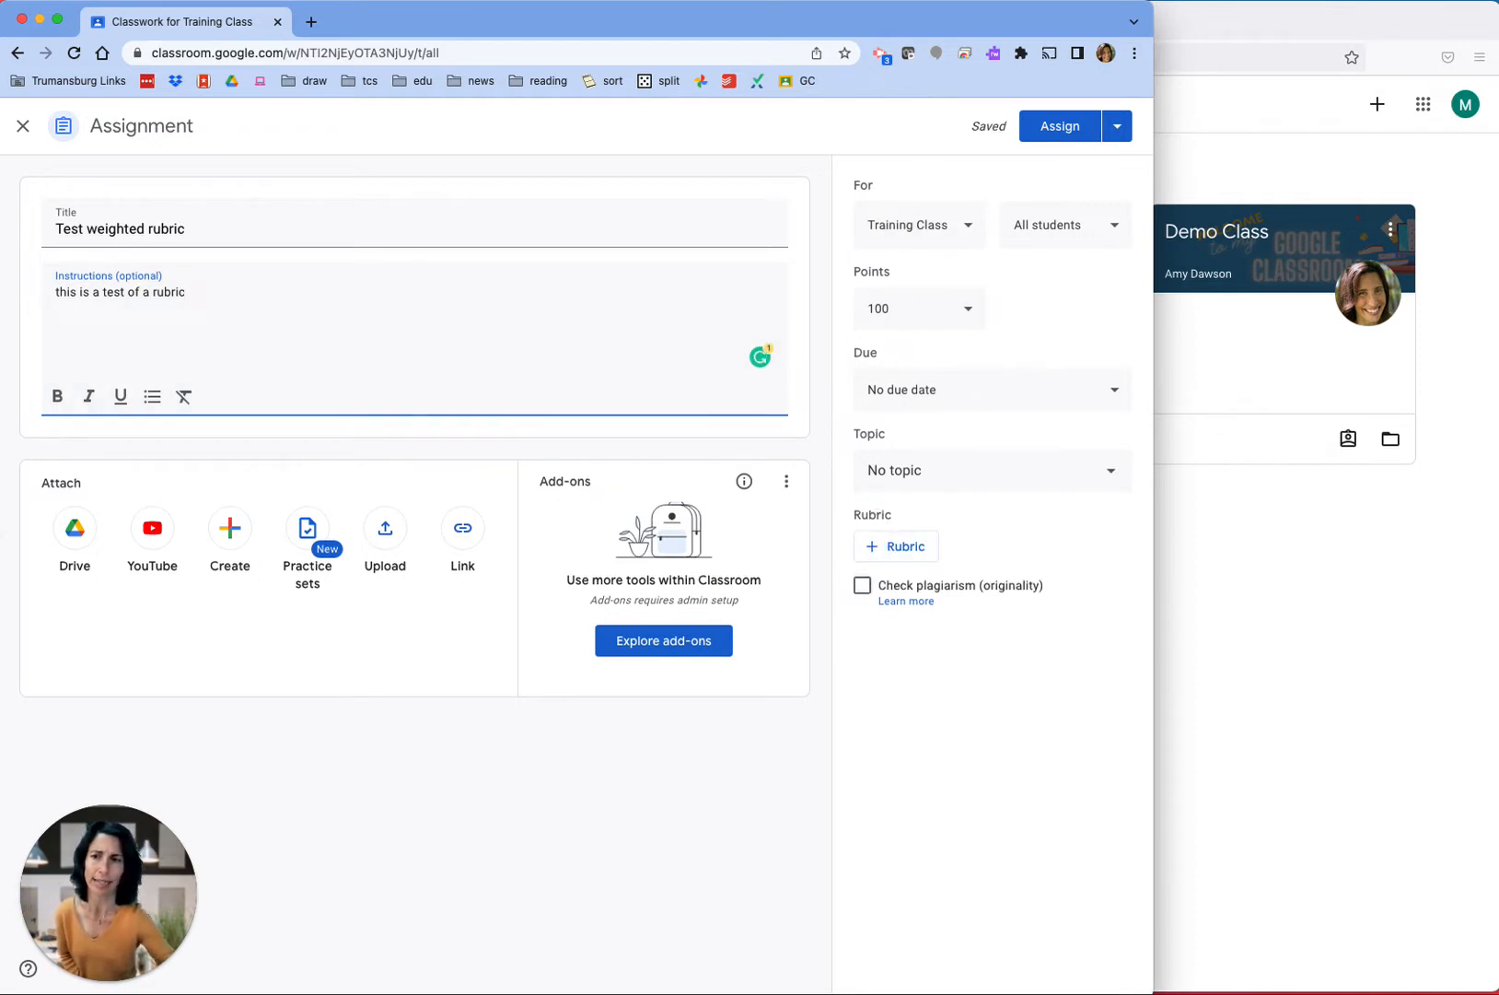
{"action": "left_click", "coordinate": [2, 570]}
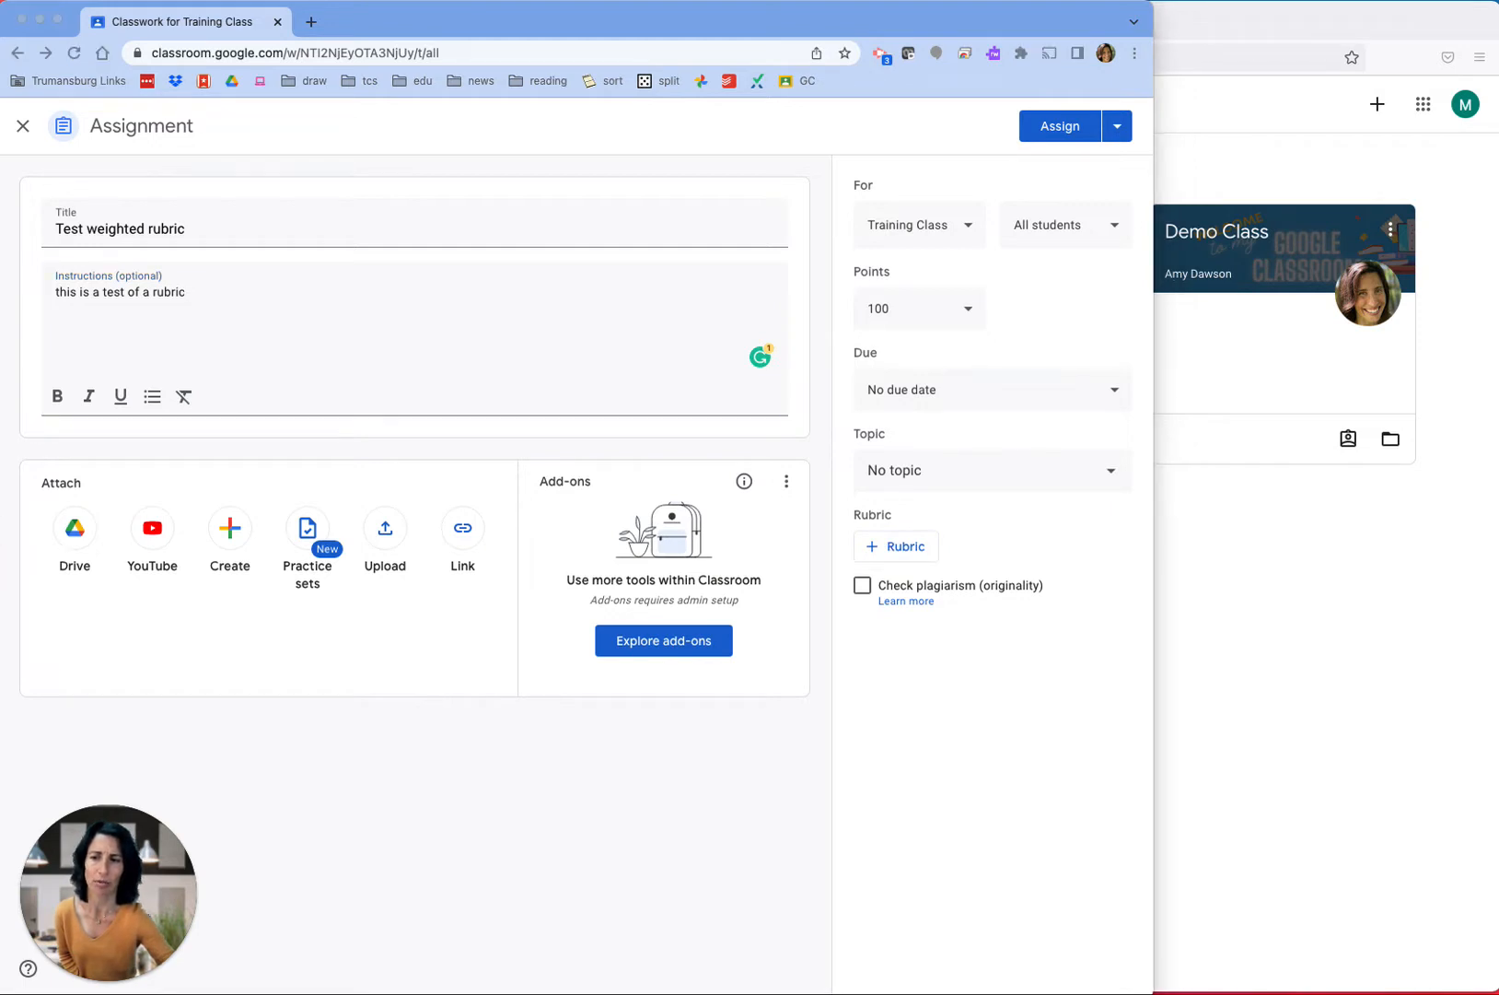
Step: Import a rubric from Sheets using the non-weighted "test of Social…" spreadsheet from earlier this week
{"action": "mouse_move", "coordinate": [1071, 578]}
{"action": "left_mouse_down"}
{"action": "mouse_move", "coordinate": [827, 610]}
{"action": "mouse_move", "coordinate": [990, 501]}
{"action": "left_mouse_up"}
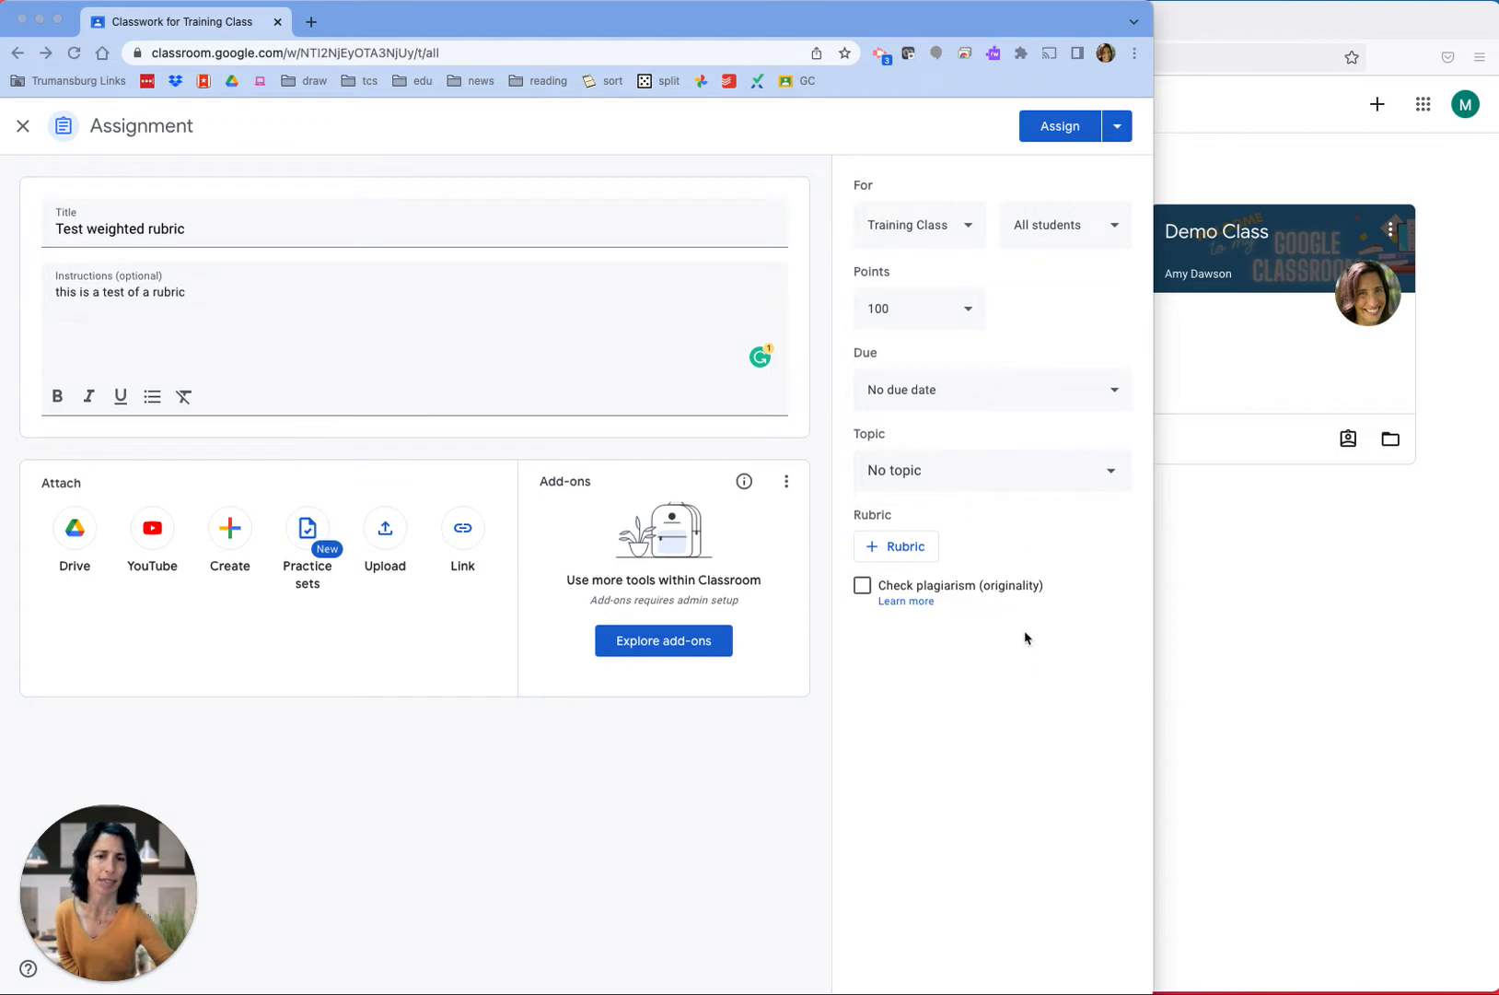
{"action": "left_click", "coordinate": [874, 546]}
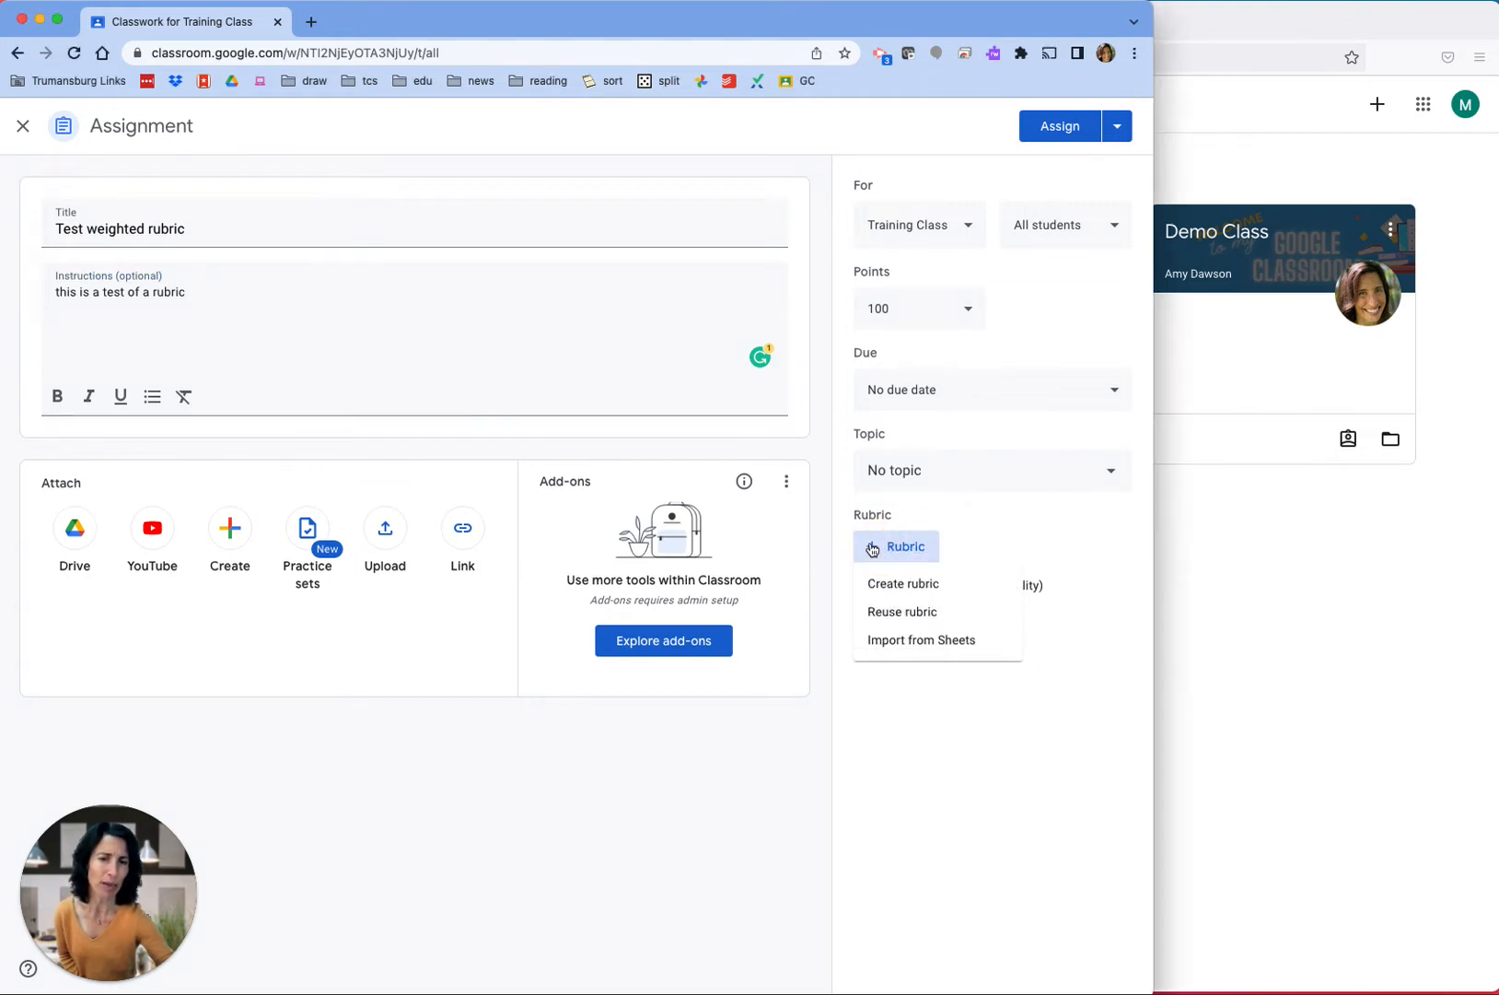
{"action": "left_click", "coordinate": [893, 649]}
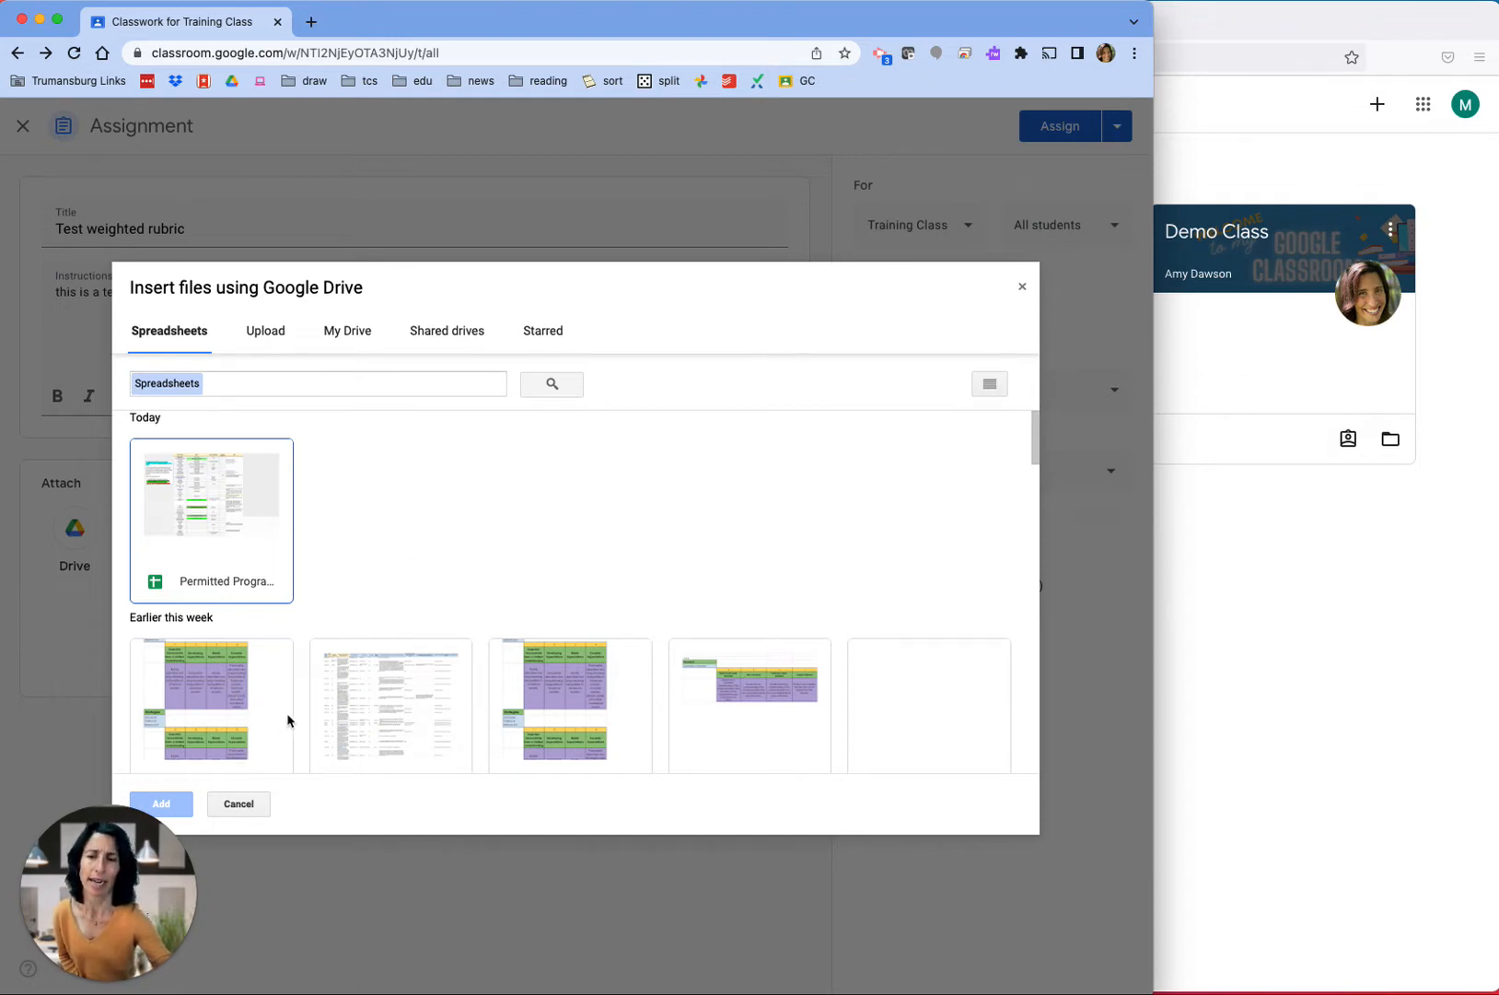
{"action": "left_click", "coordinate": [215, 709]}
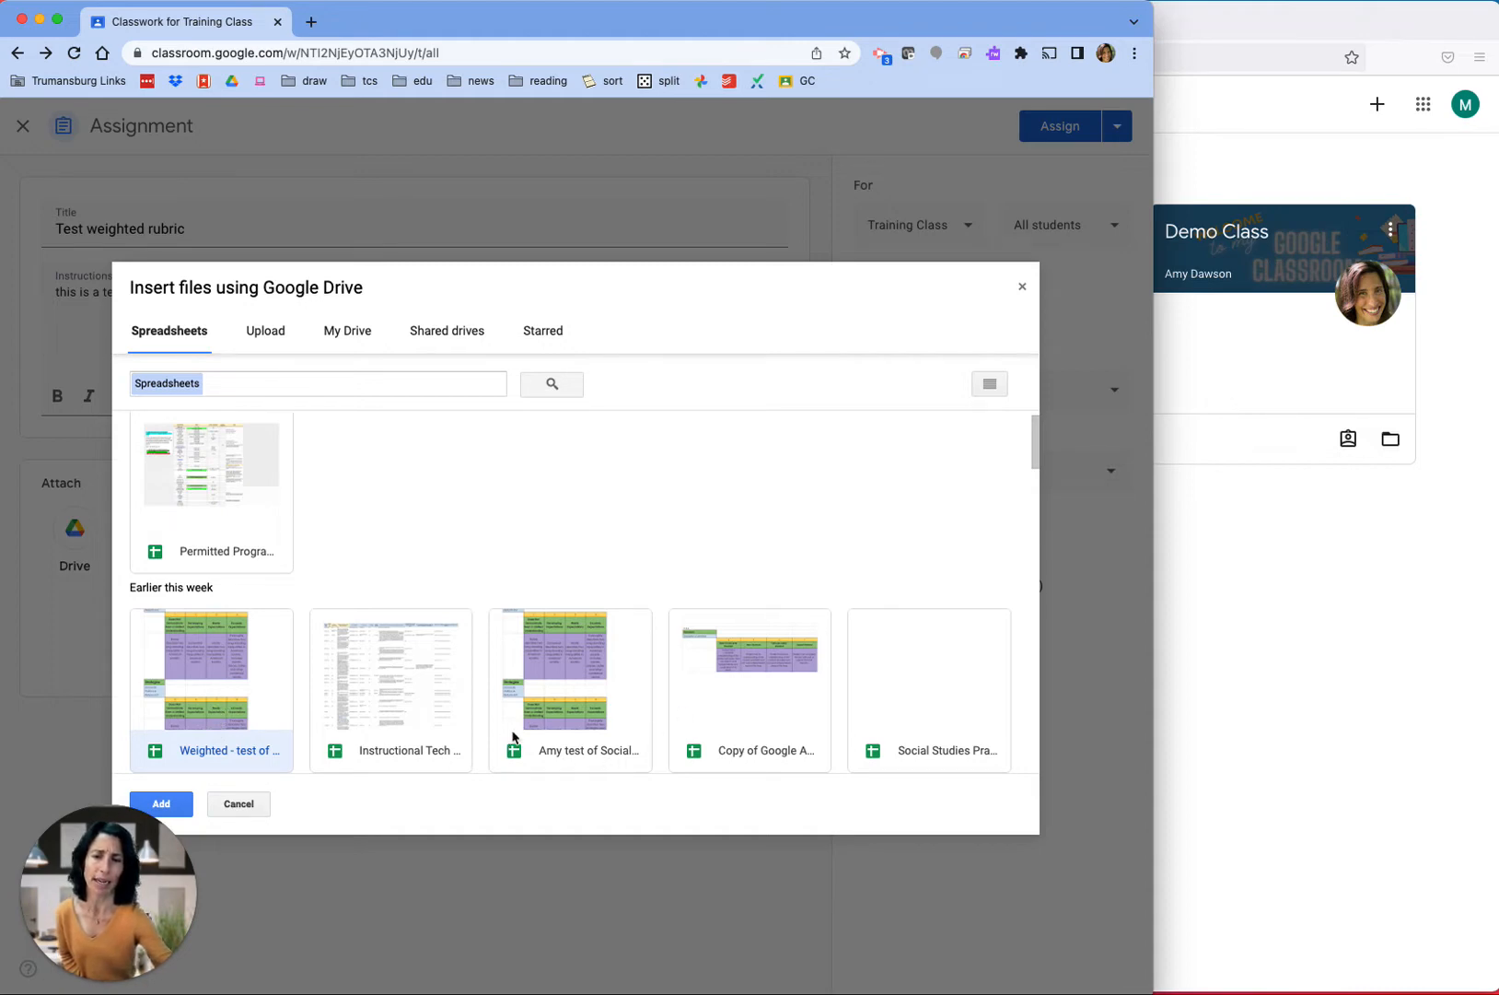
{"action": "left_click", "coordinate": [562, 683]}
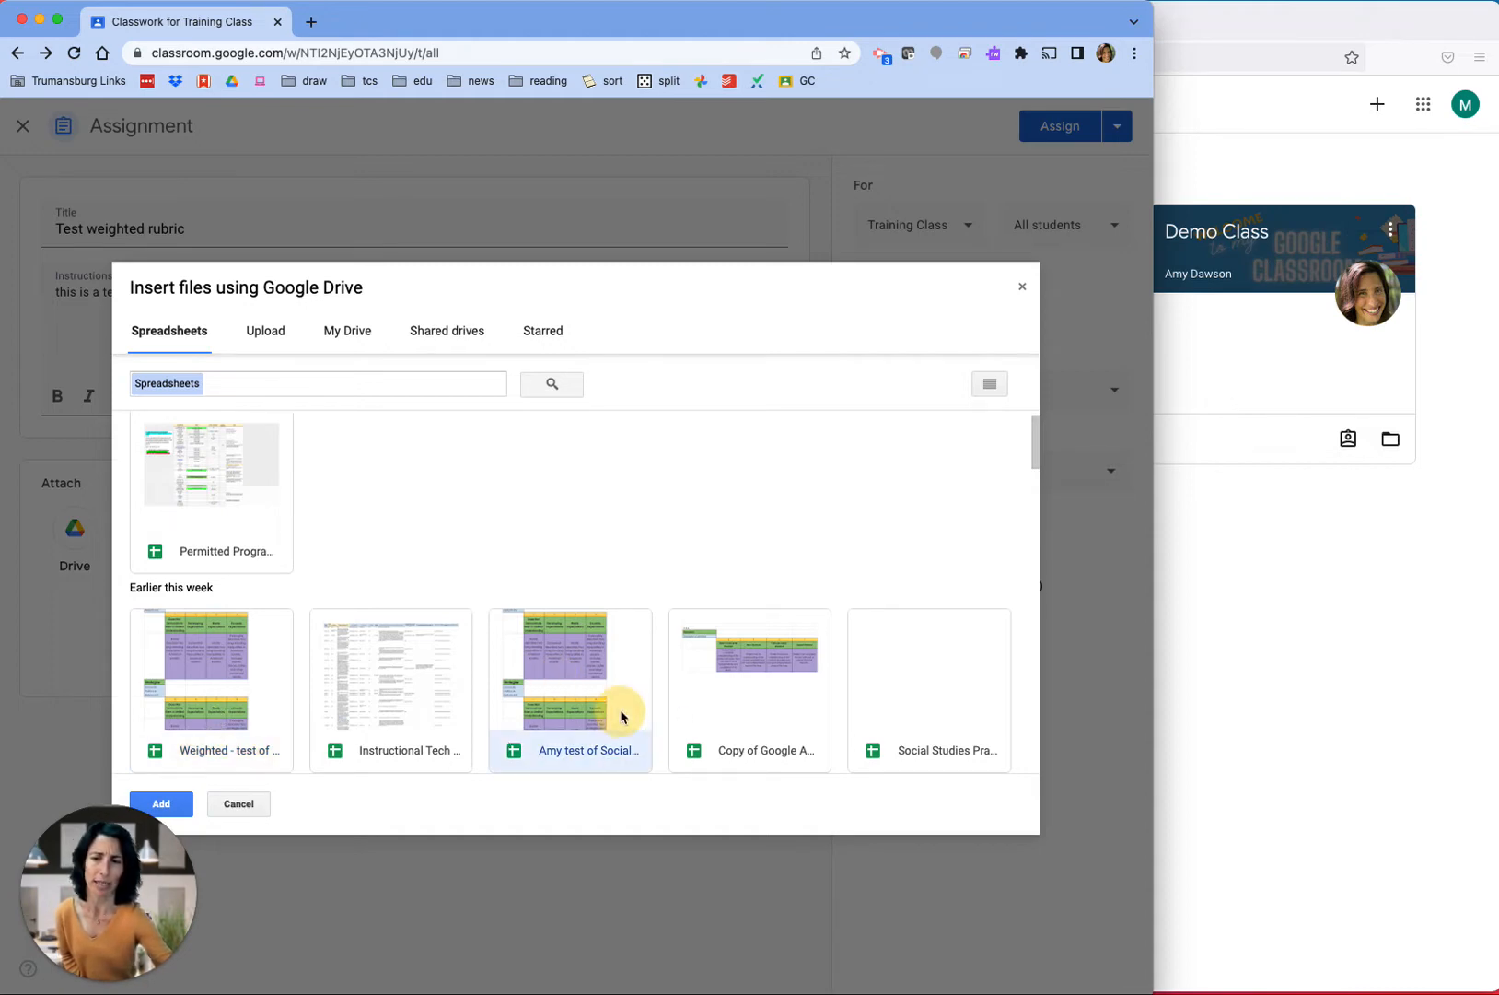
{"action": "left_click", "coordinate": [163, 804]}
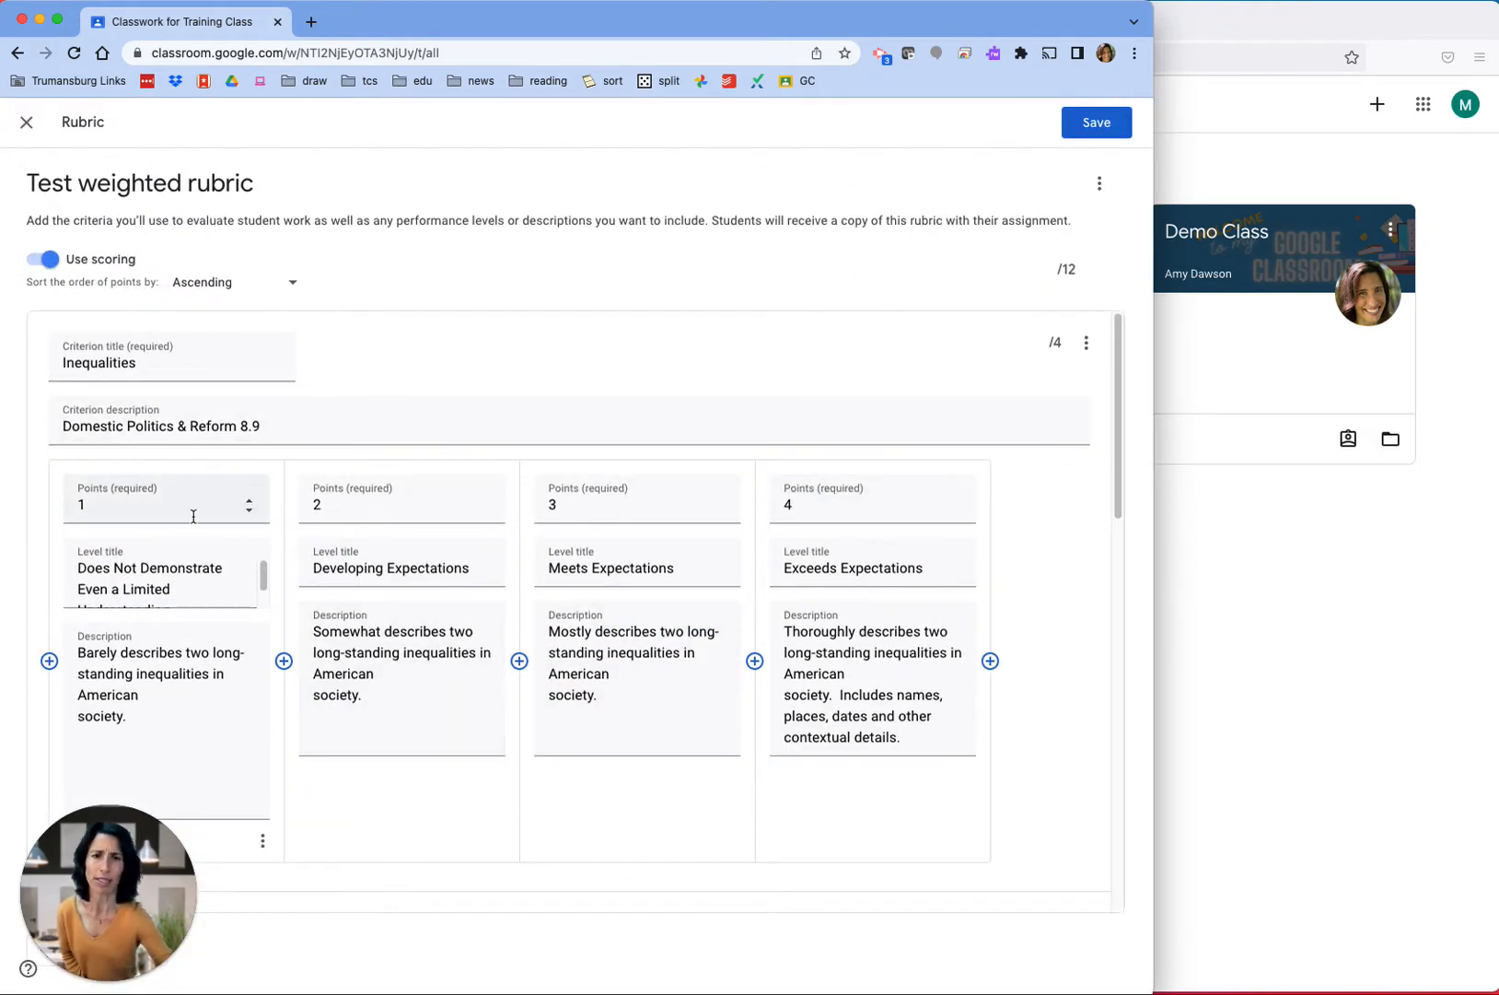
Step: Set the Inequalities criterion's level points to 2, 4, 6 and 8, from the lowest level to Exceeds Expectations
{"action": "scroll", "coordinate": [729, 522], "scroll_direction": "down", "scroll_amount": 3}
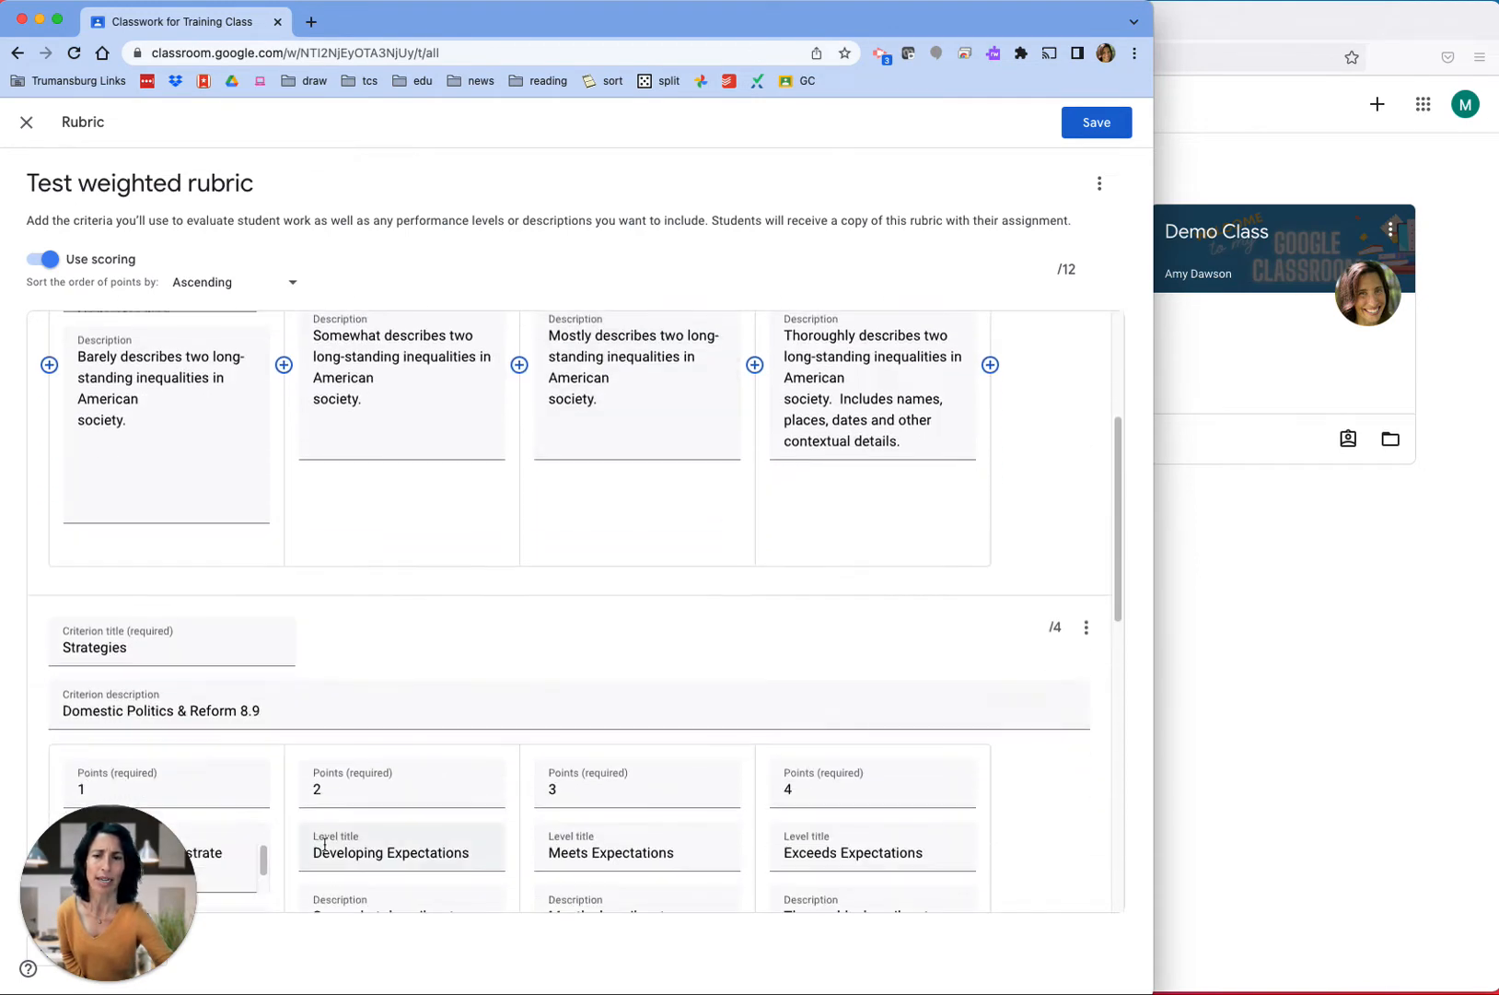
{"action": "scroll", "coordinate": [332, 709], "scroll_direction": "down", "scroll_amount": 6}
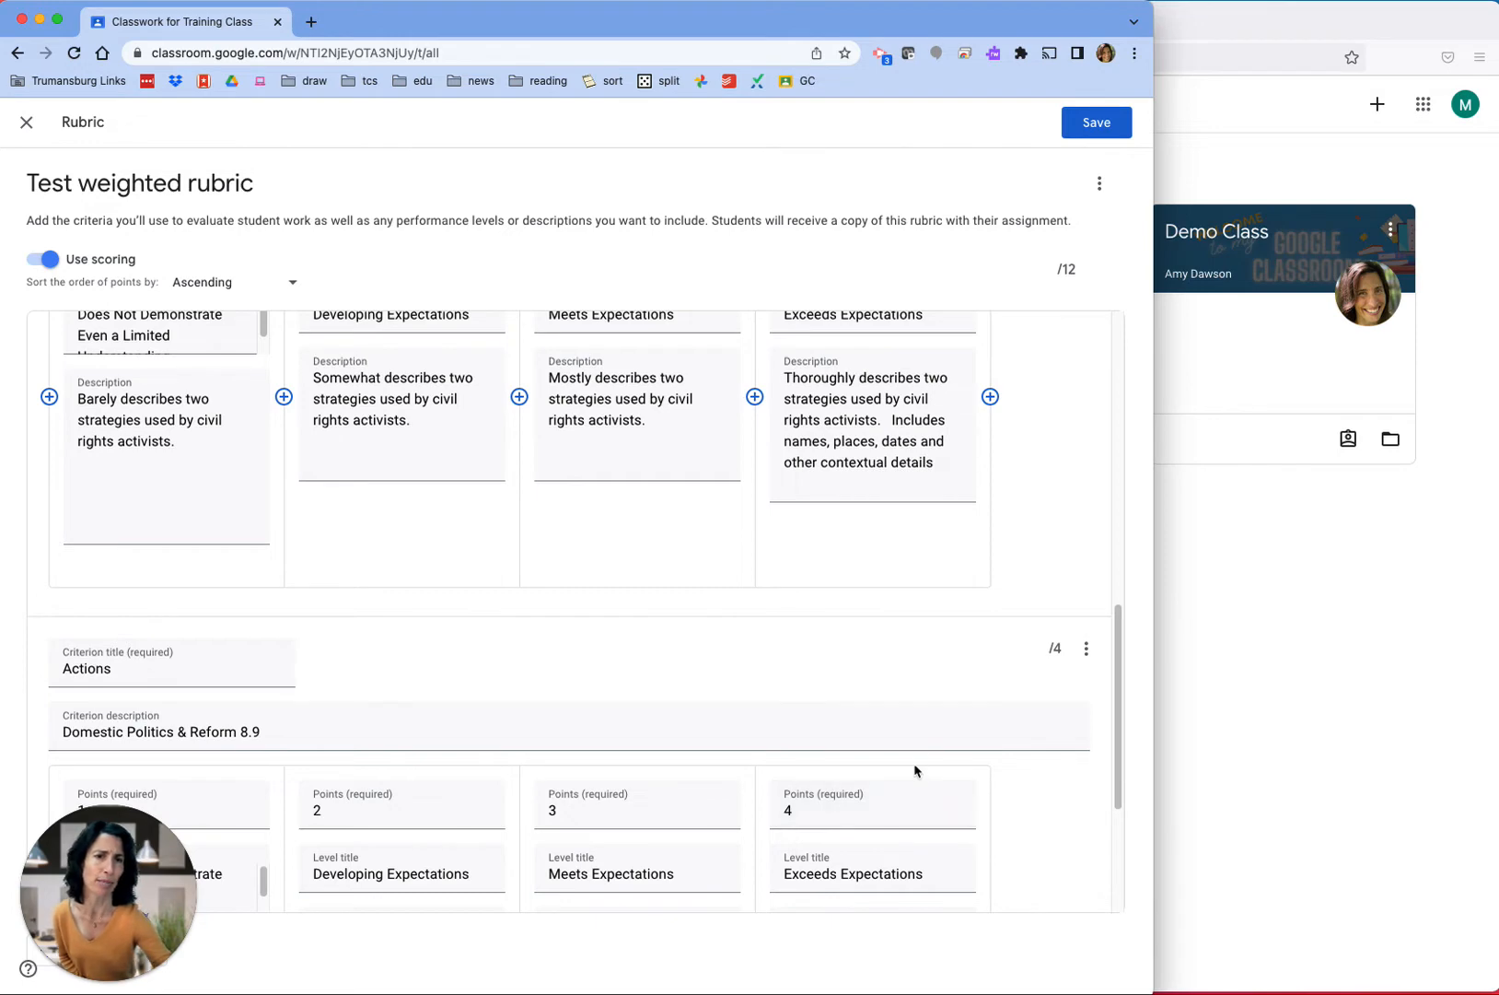
{"action": "scroll", "coordinate": [850, 725], "scroll_direction": "up", "scroll_amount": 4}
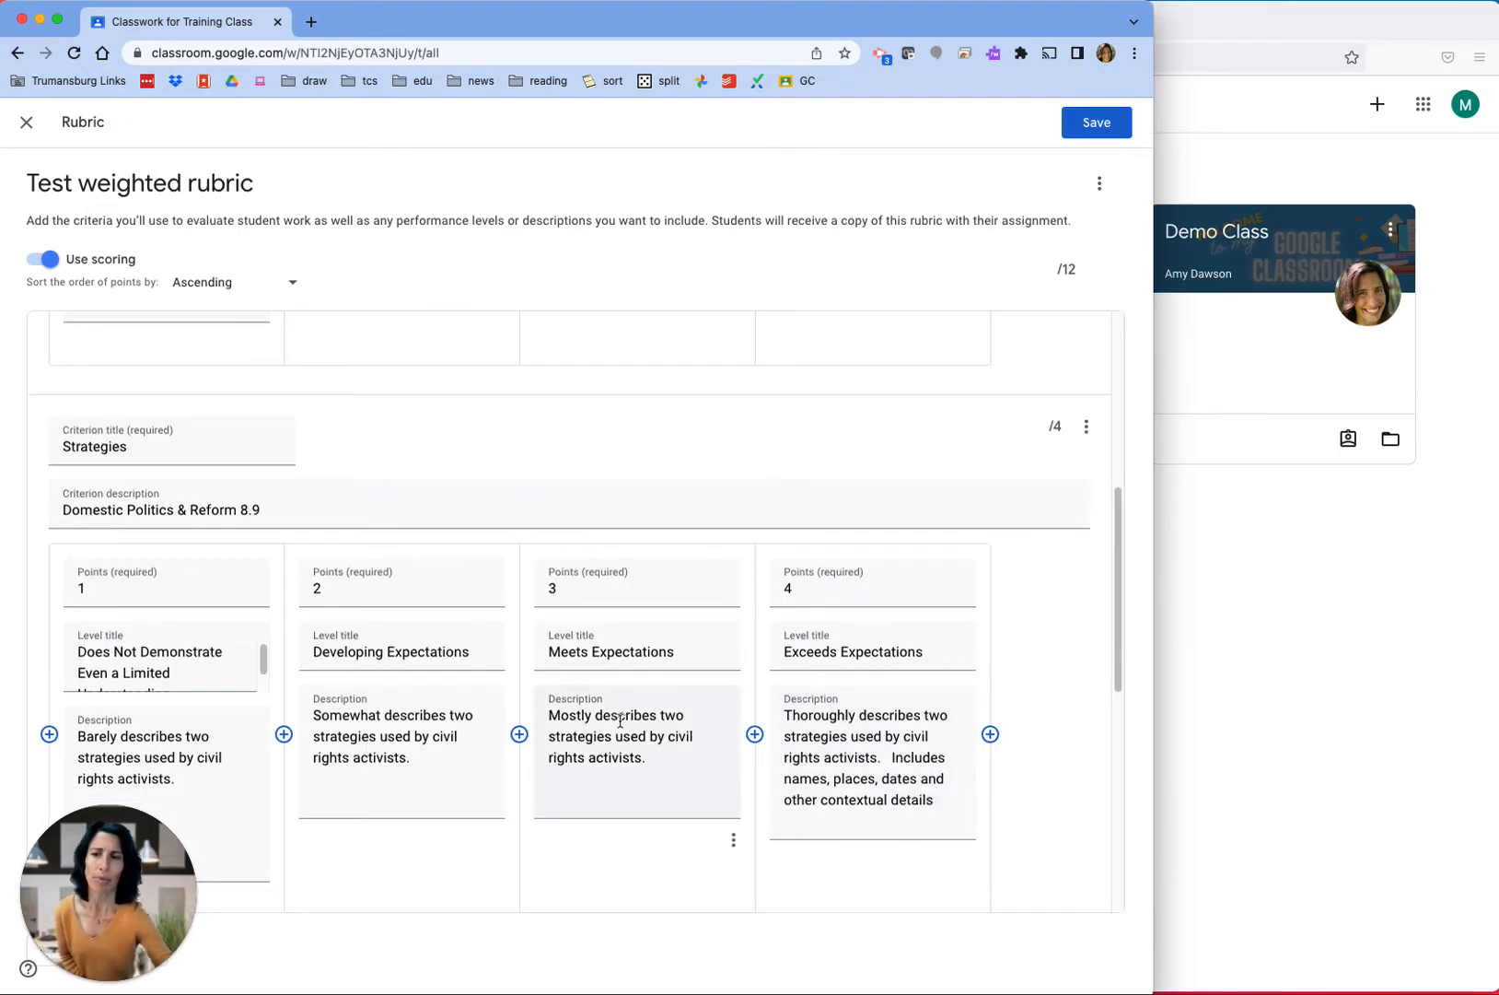
{"action": "scroll", "coordinate": [668, 737], "scroll_direction": "up", "scroll_amount": 5}
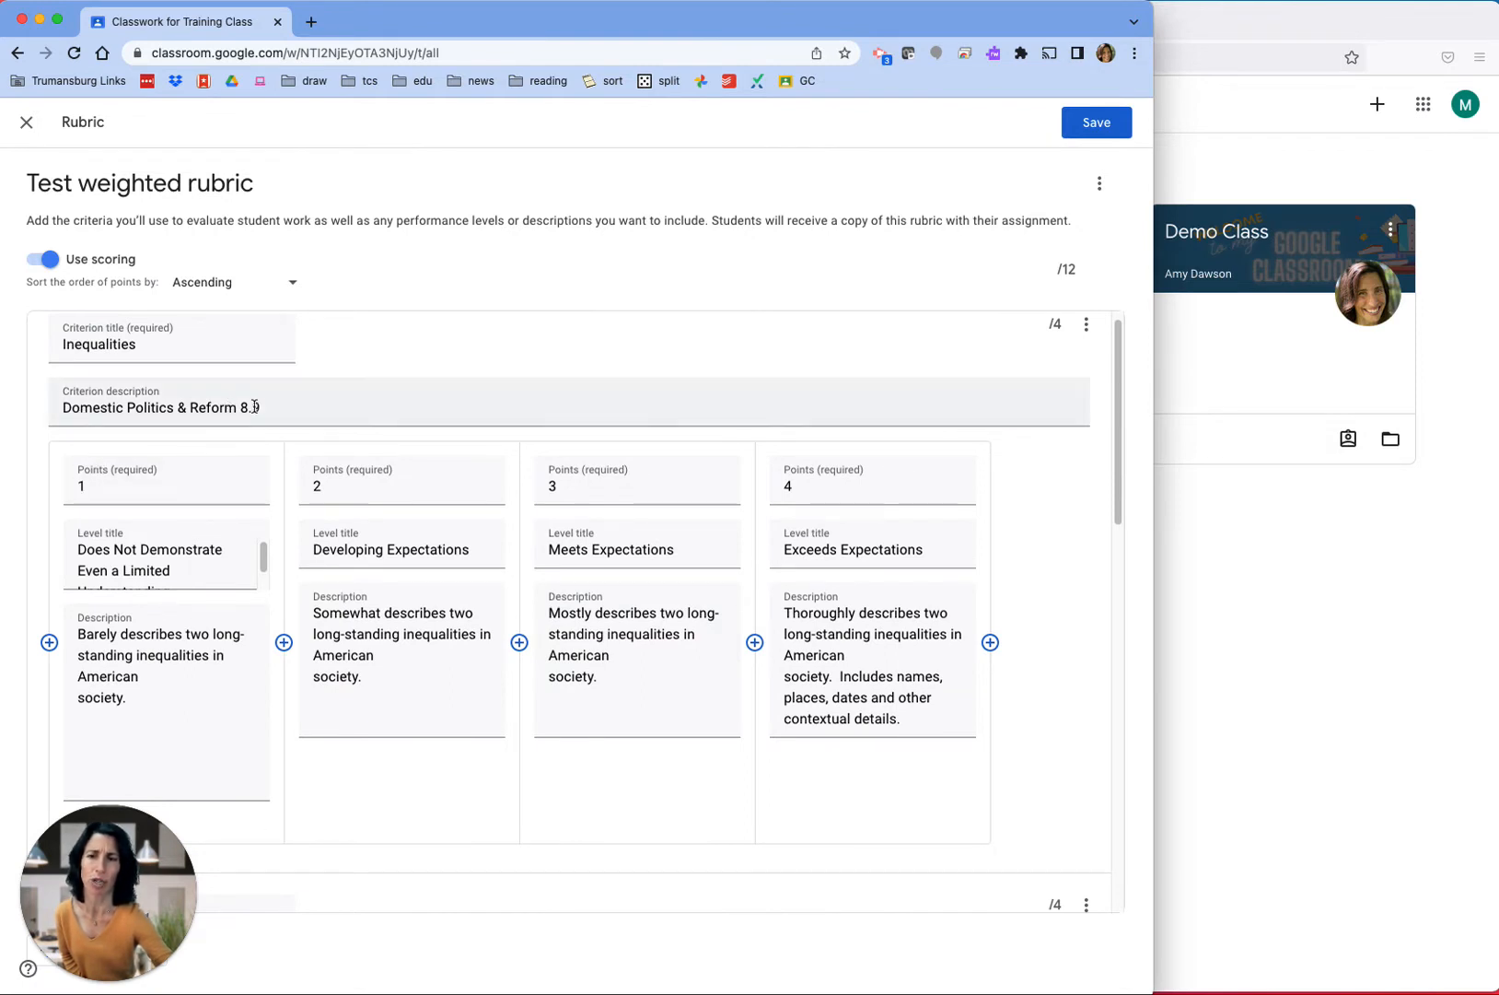
{"action": "double_click", "coordinate": [85, 486]}
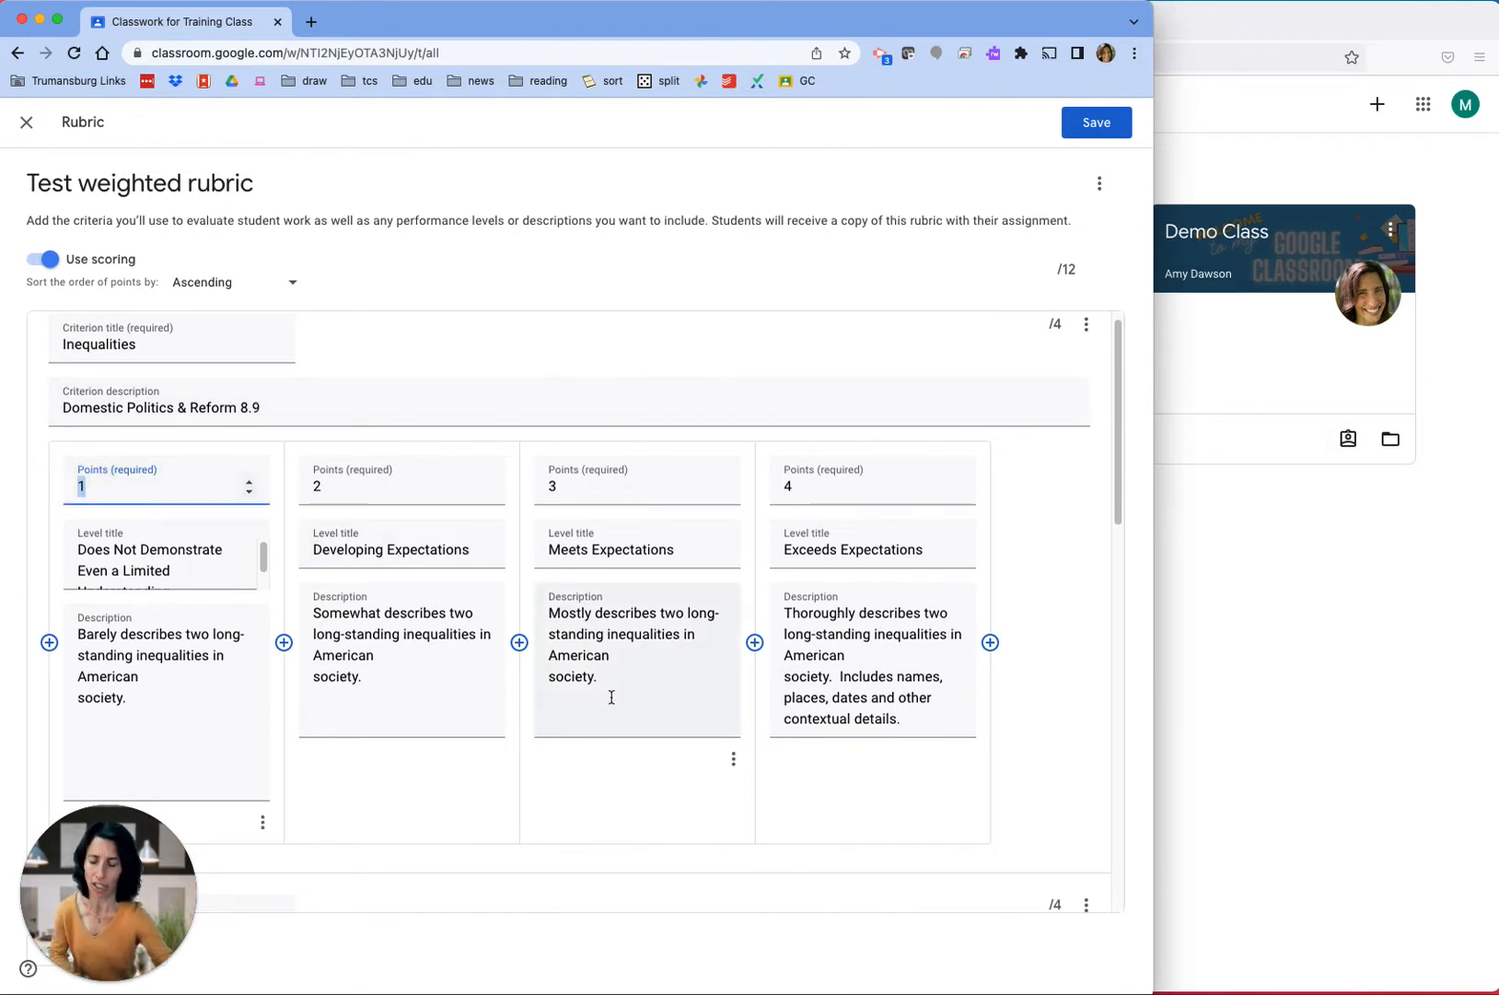
{"action": "type", "text": "2"}
{"action": "double_click", "coordinate": [315, 486]}
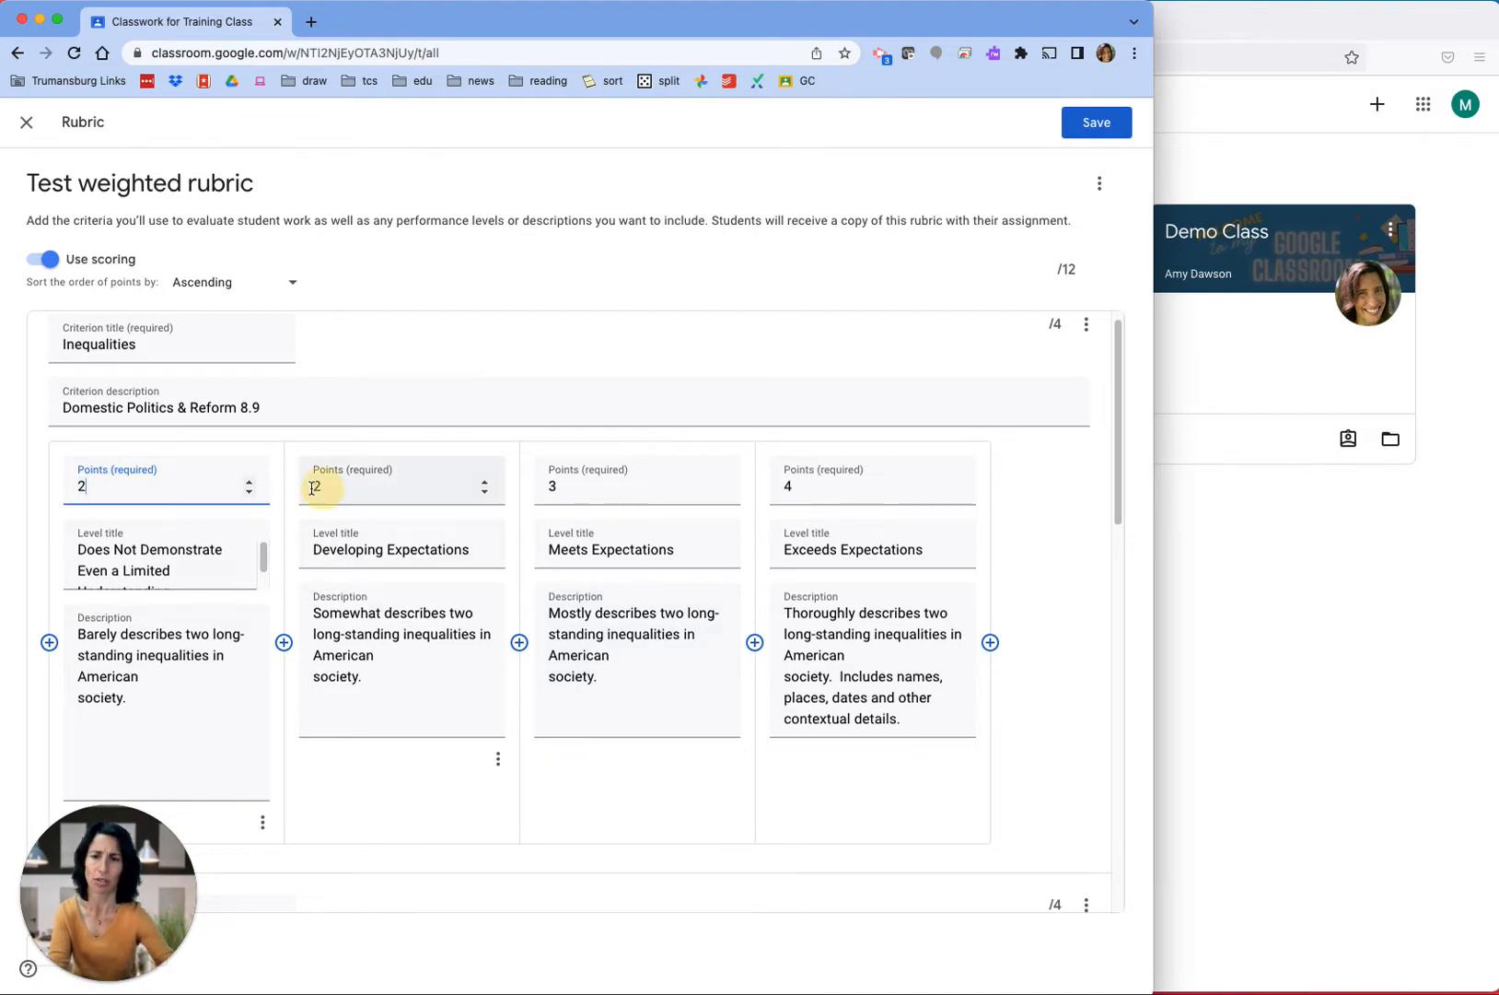
{"action": "type", "text": "4"}
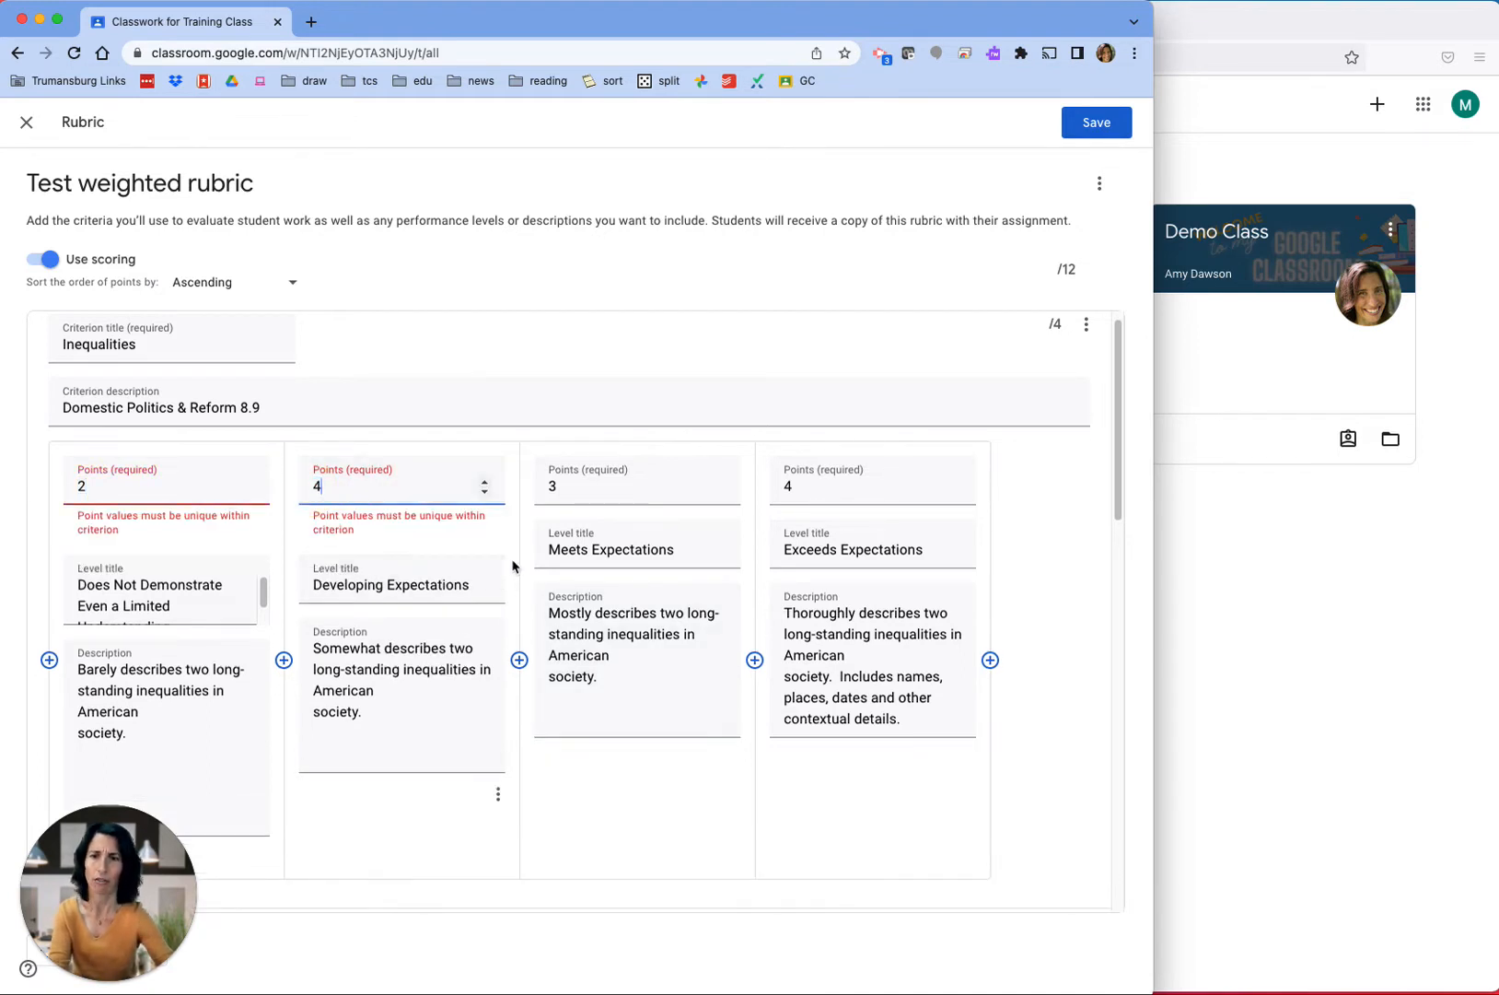
{"action": "double_click", "coordinate": [553, 486]}
{"action": "type", "text": "6"}
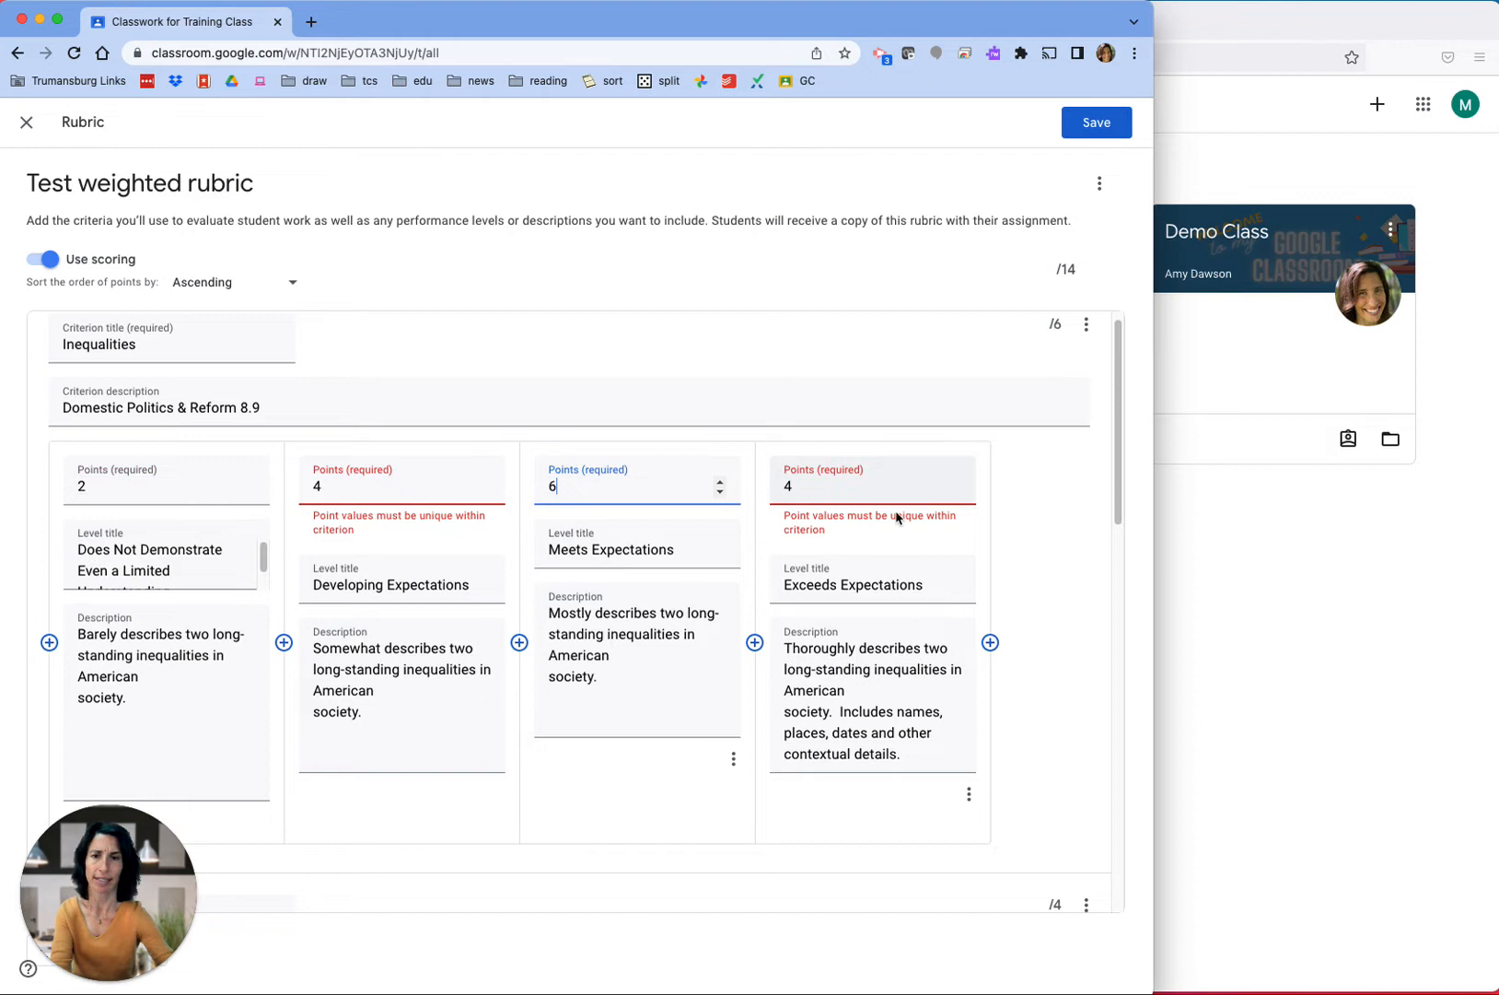
{"action": "double_click", "coordinate": [785, 486]}
{"action": "type", "text": "8"}
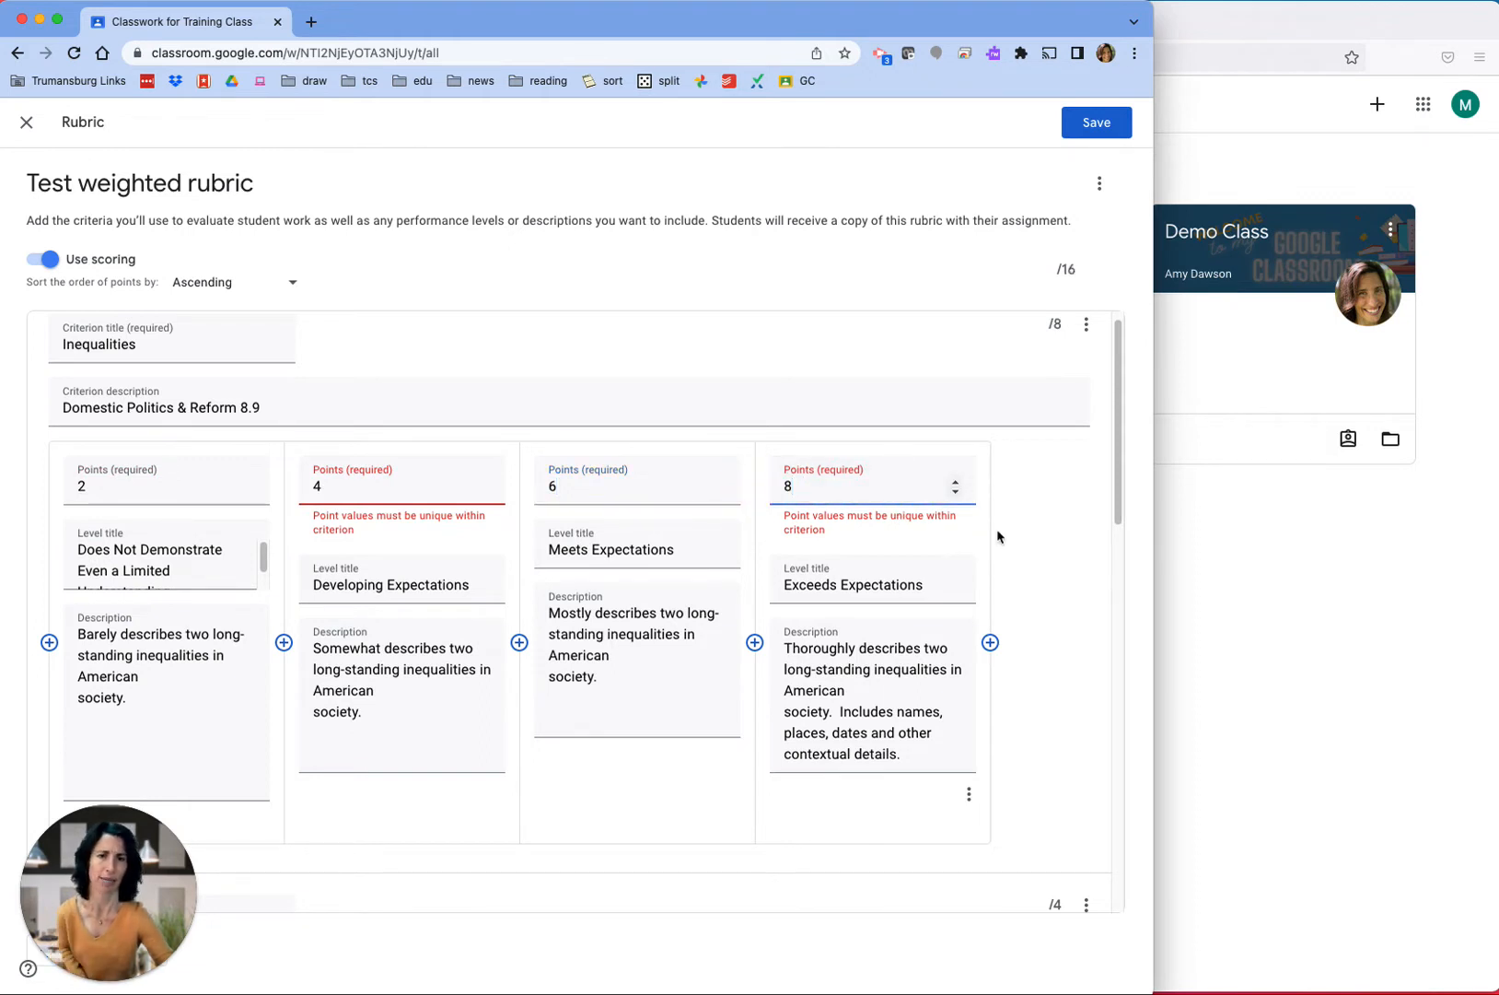
{"action": "left_click", "coordinate": [1083, 547]}
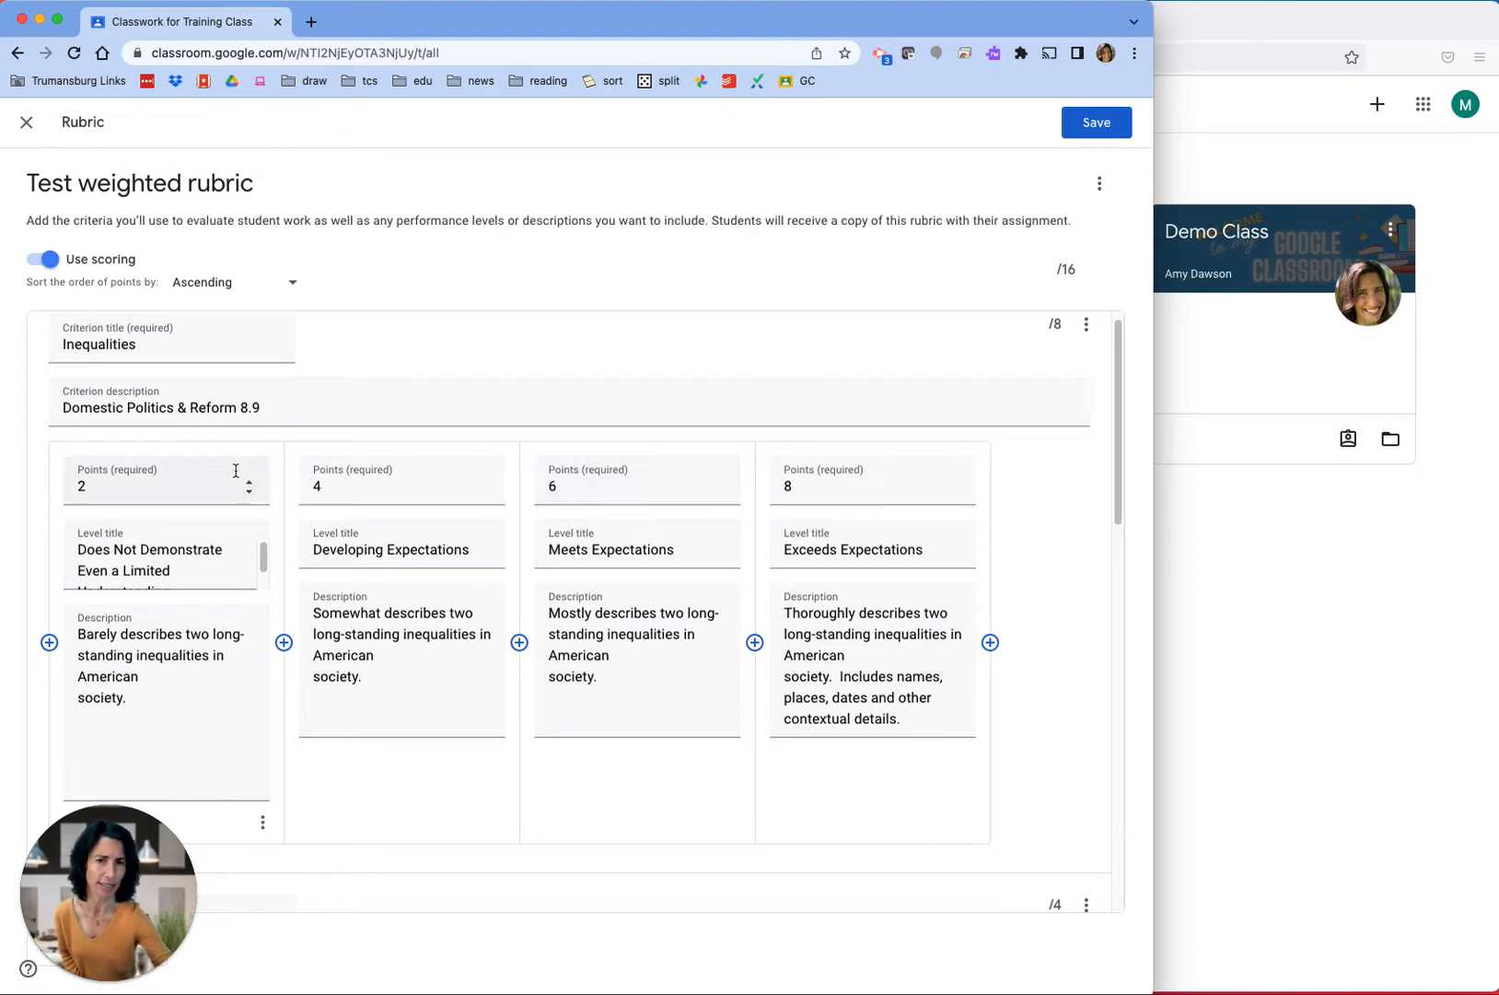
Step: Switch the rubric's point order to Descending and back to Ascending, and save the rubric to the assignment
{"action": "scroll", "coordinate": [217, 456], "scroll_direction": "up", "scroll_amount": 1}
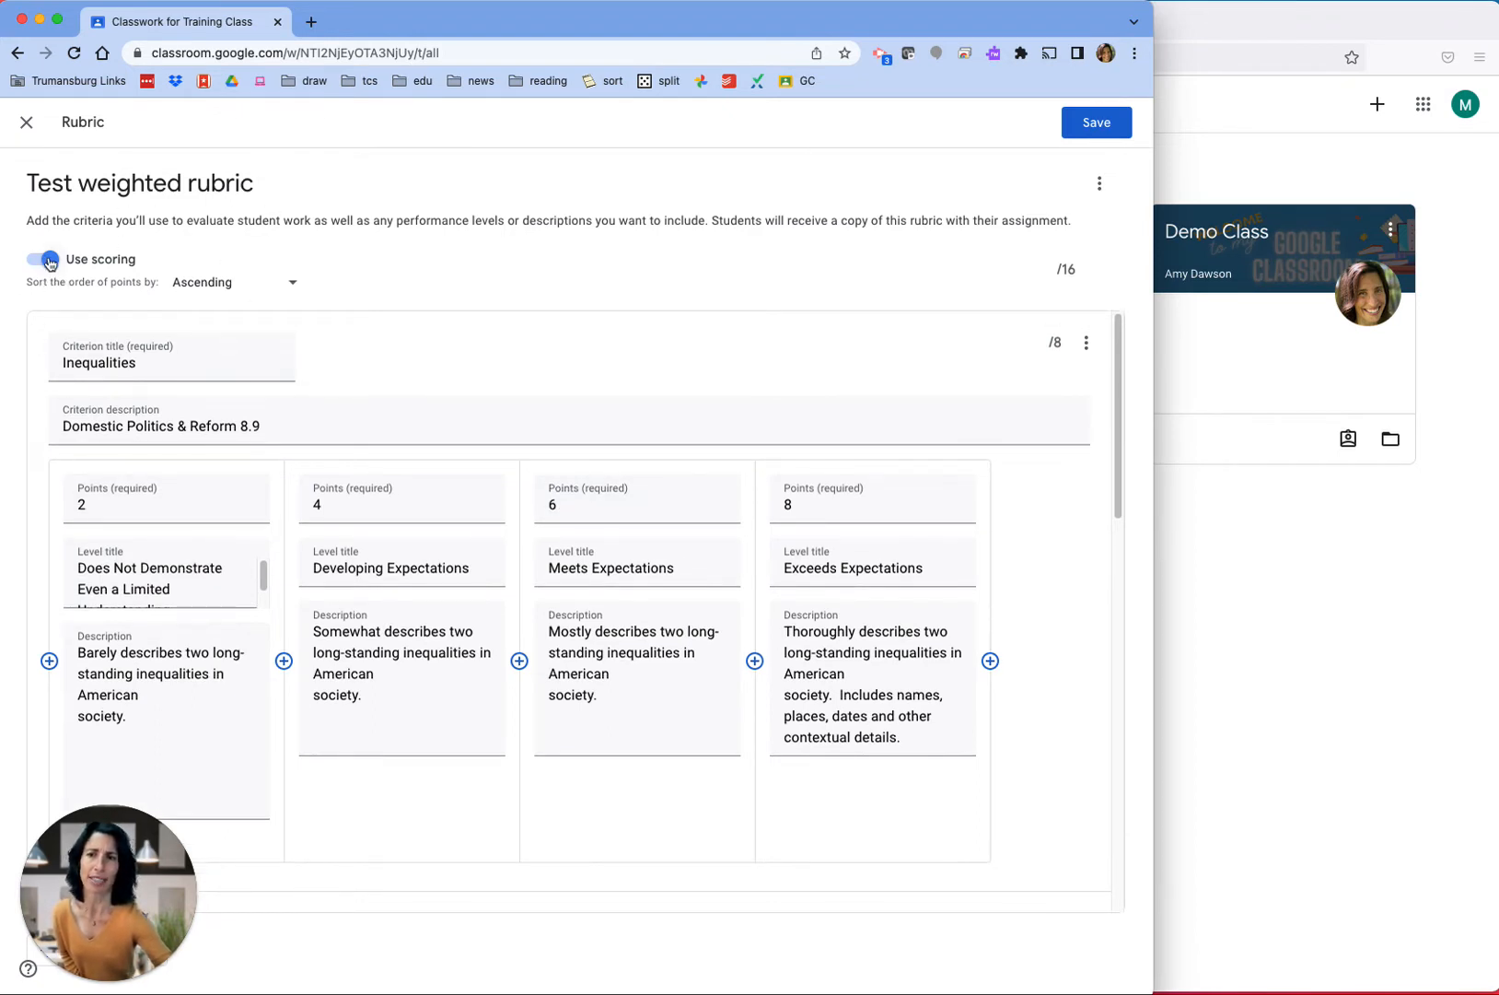
{"action": "left_click", "coordinate": [1093, 134]}
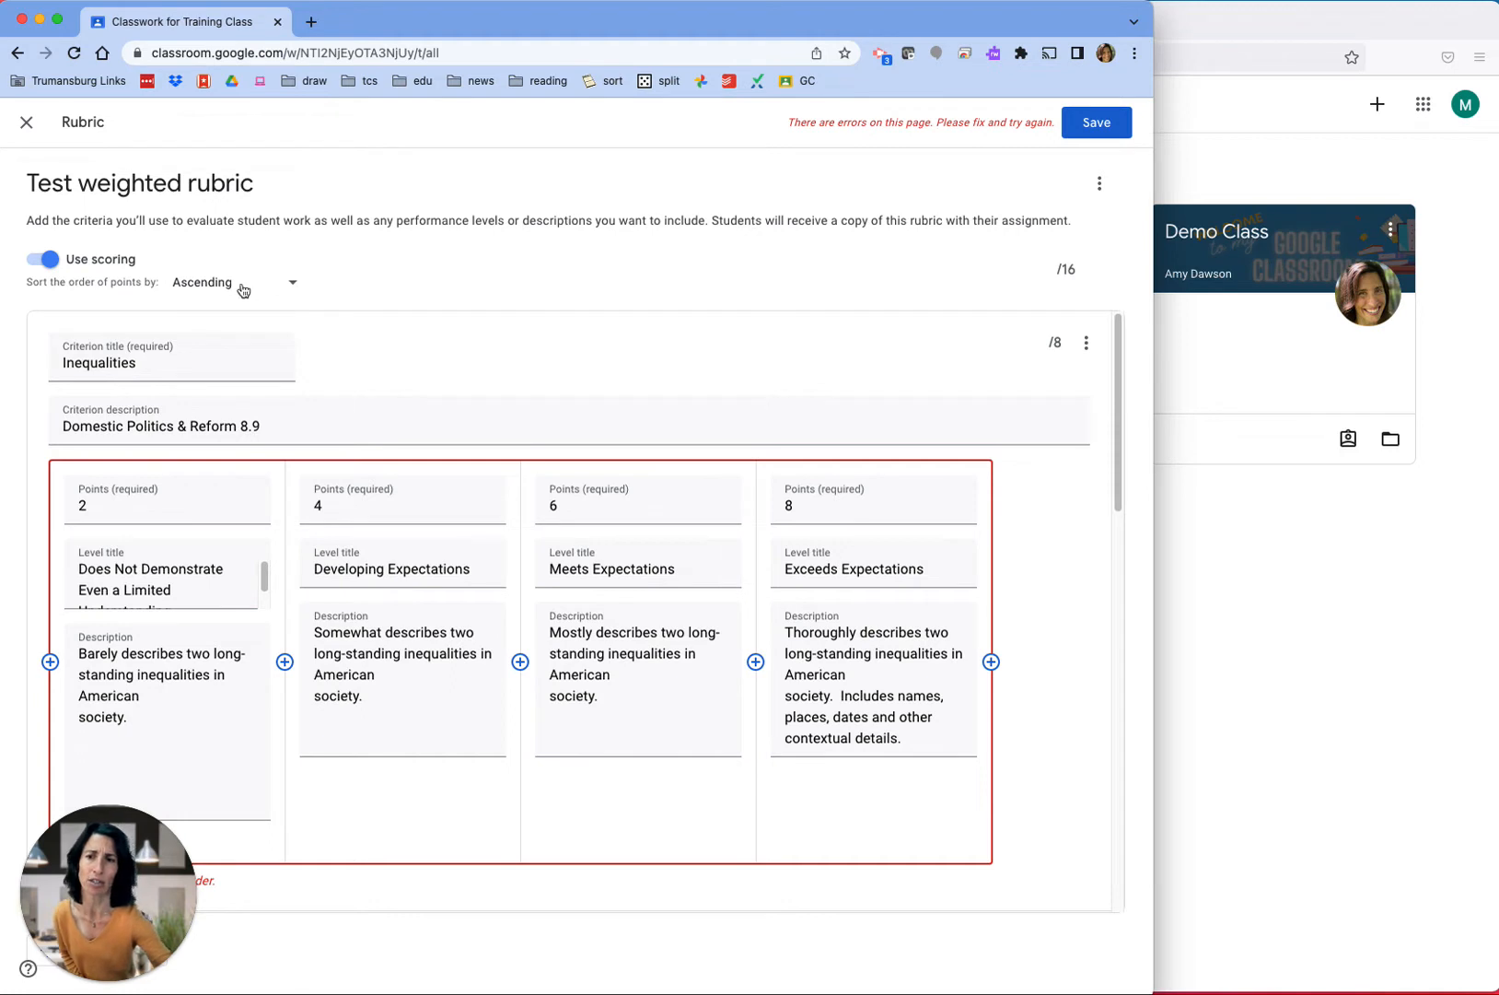
{"action": "left_click", "coordinate": [230, 284]}
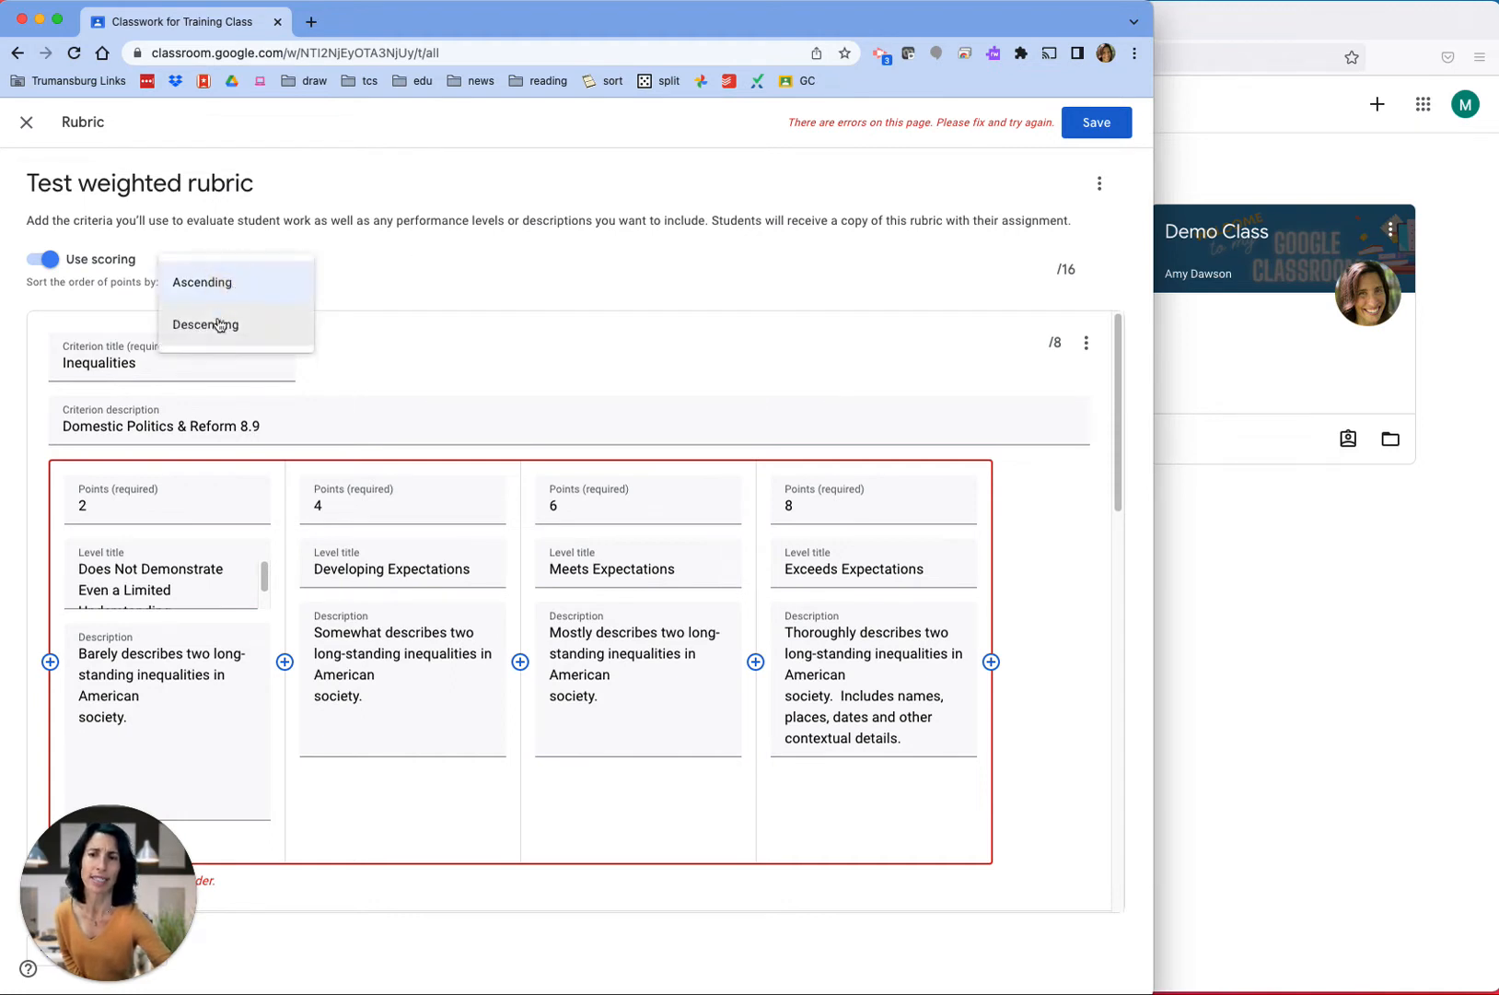
{"action": "left_click", "coordinate": [219, 324]}
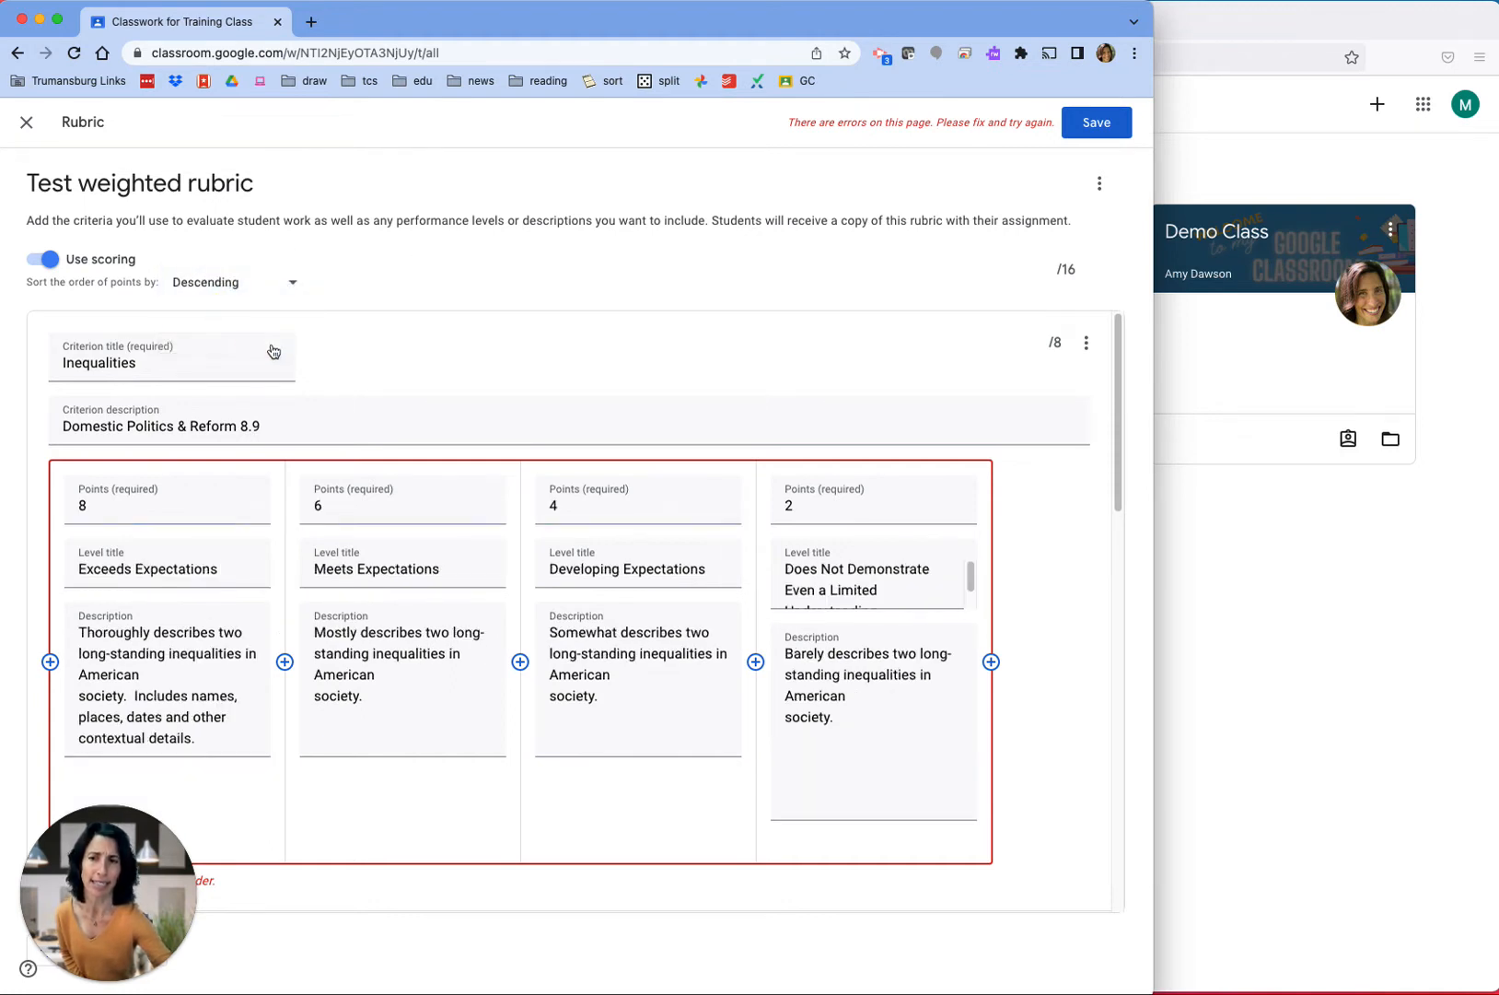
{"action": "left_click", "coordinate": [267, 281]}
{"action": "left_click", "coordinate": [202, 240]}
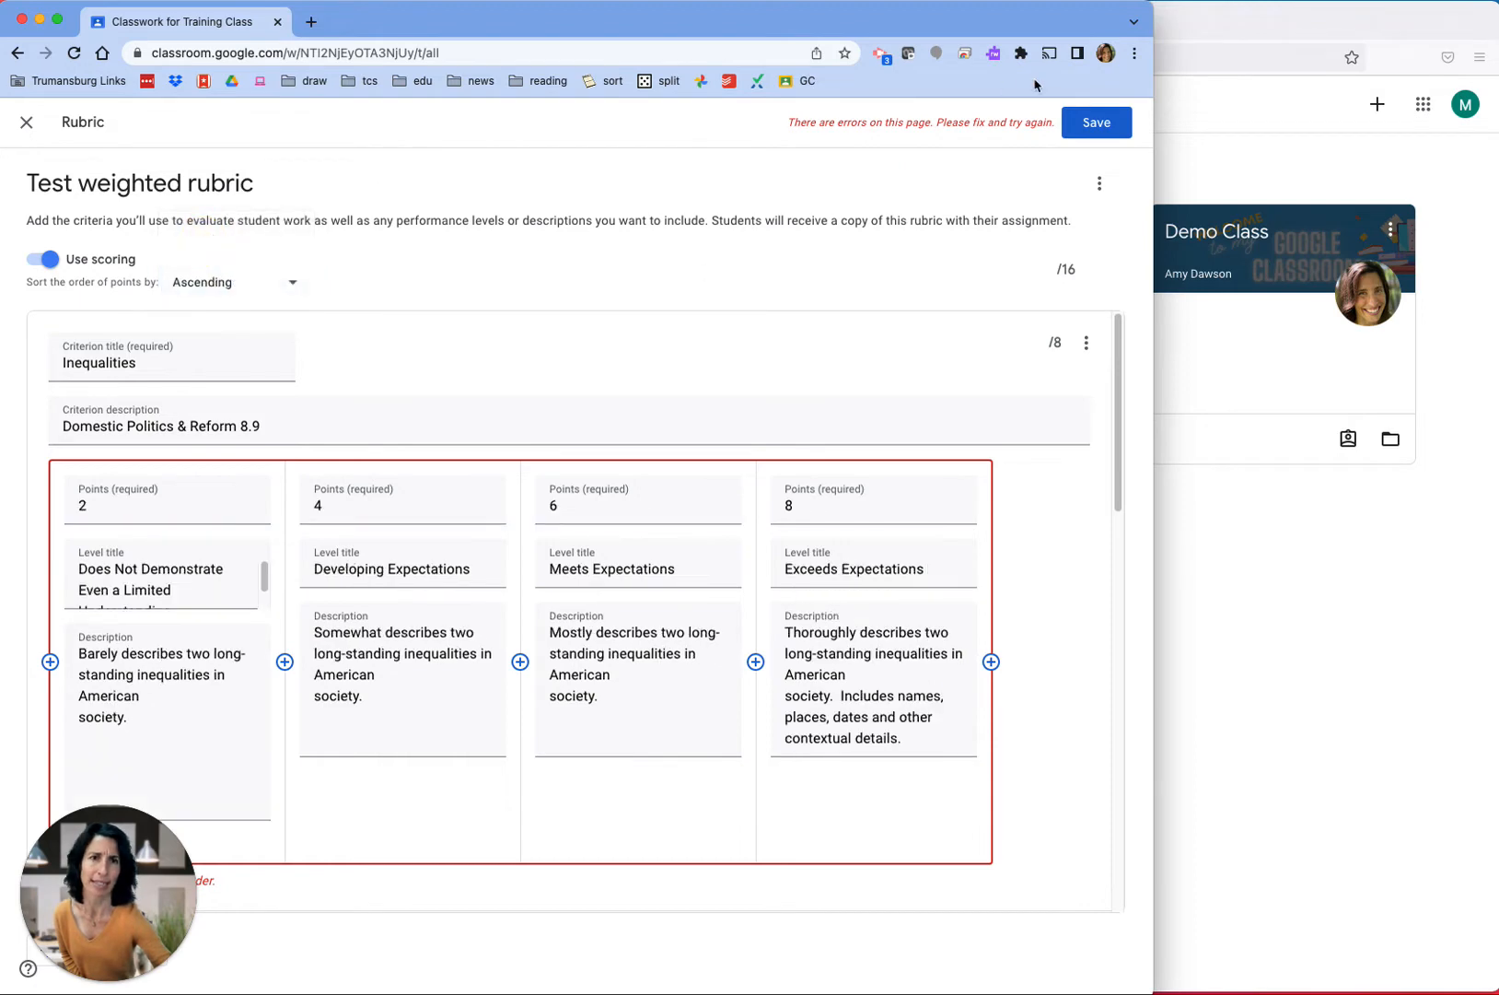
{"action": "left_click", "coordinate": [1085, 125]}
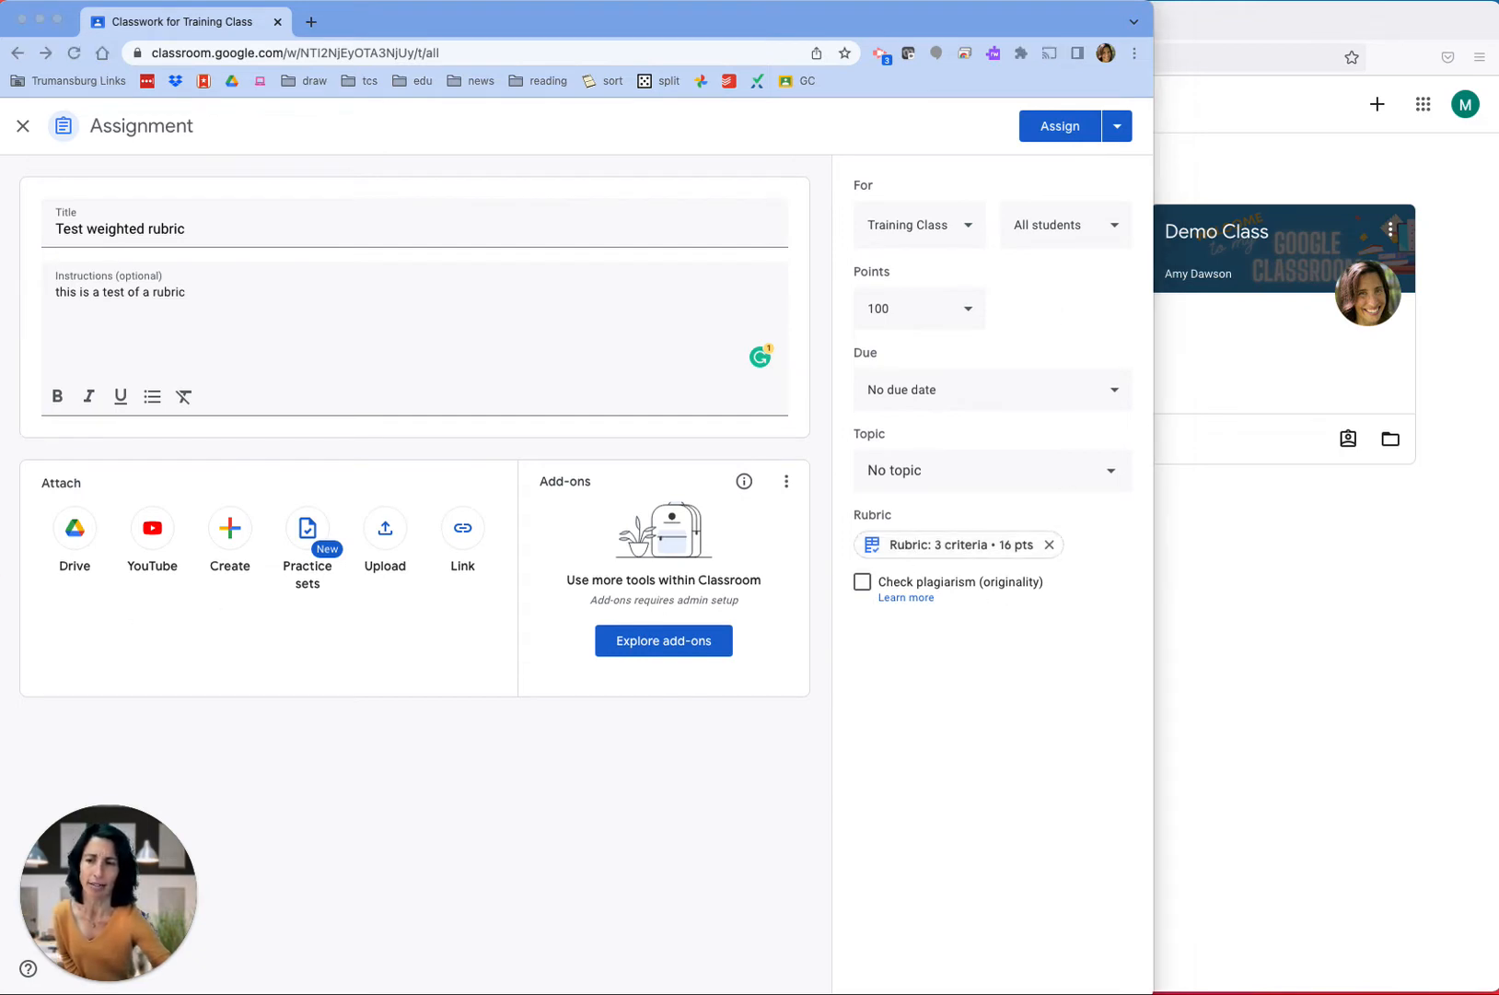
Step: Set the assignment's total points to 4
{"action": "mouse_move", "coordinate": [1139, 520]}
{"action": "left_mouse_down"}
{"action": "mouse_move", "coordinate": [837, 543]}
{"action": "mouse_move", "coordinate": [1142, 567]}
{"action": "mouse_move", "coordinate": [1041, 500]}
{"action": "left_mouse_up"}
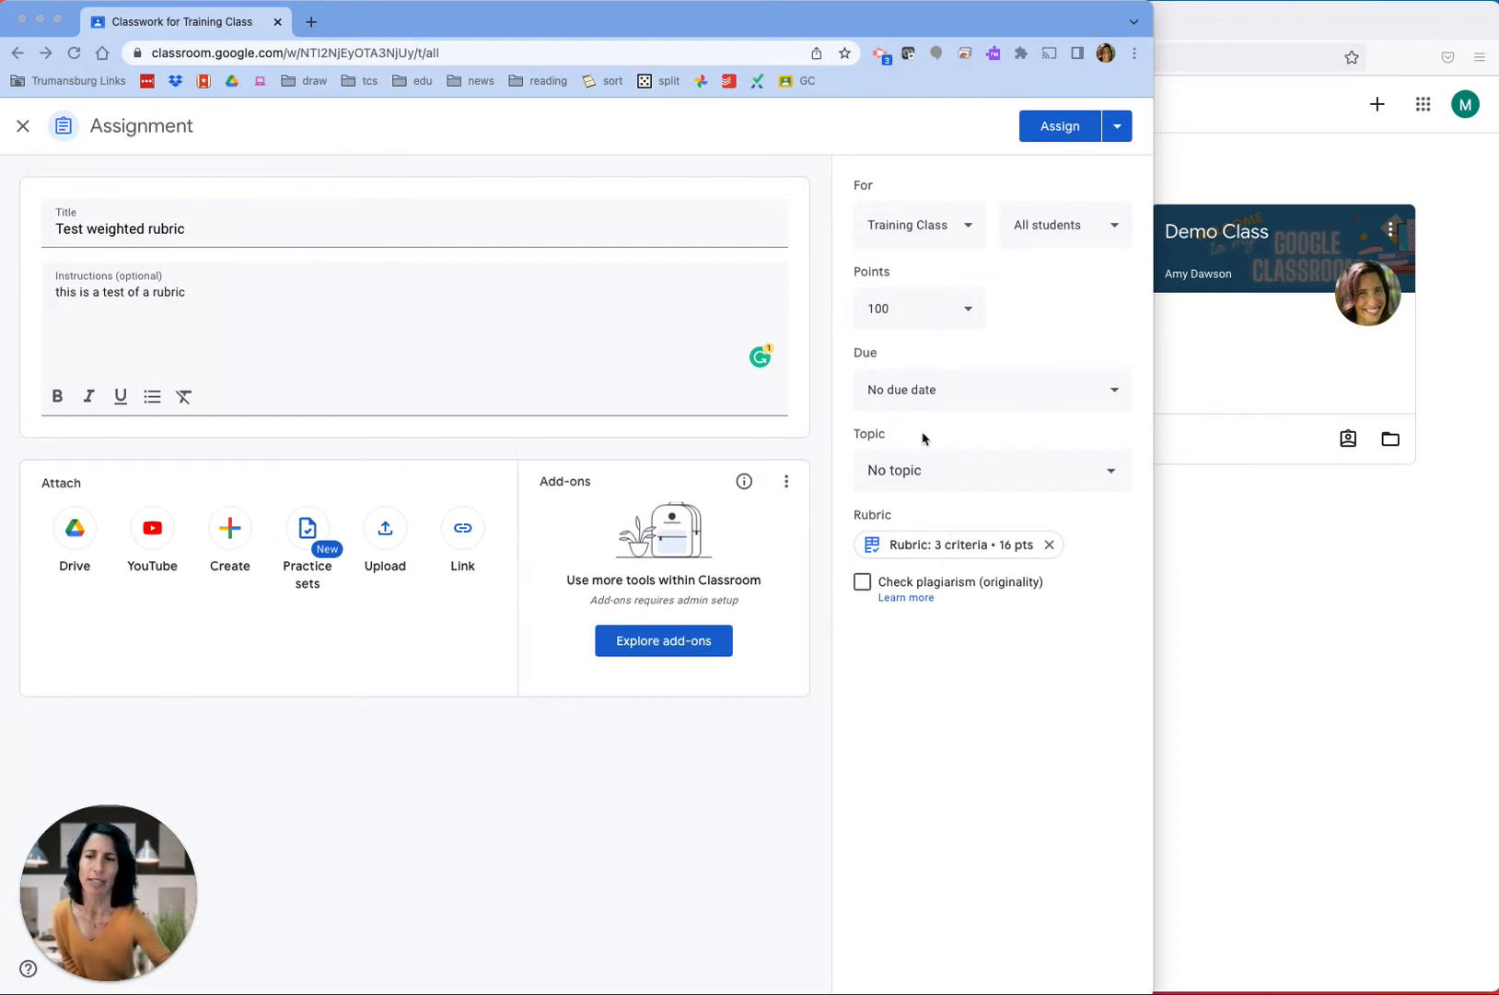
{"action": "mouse_move", "coordinate": [1032, 314]}
{"action": "left_mouse_down"}
{"action": "mouse_move", "coordinate": [948, 265]}
{"action": "mouse_move", "coordinate": [792, 327]}
{"action": "mouse_move", "coordinate": [889, 359]}
{"action": "mouse_move", "coordinate": [1105, 307]}
{"action": "mouse_move", "coordinate": [1006, 294]}
{"action": "left_mouse_up"}
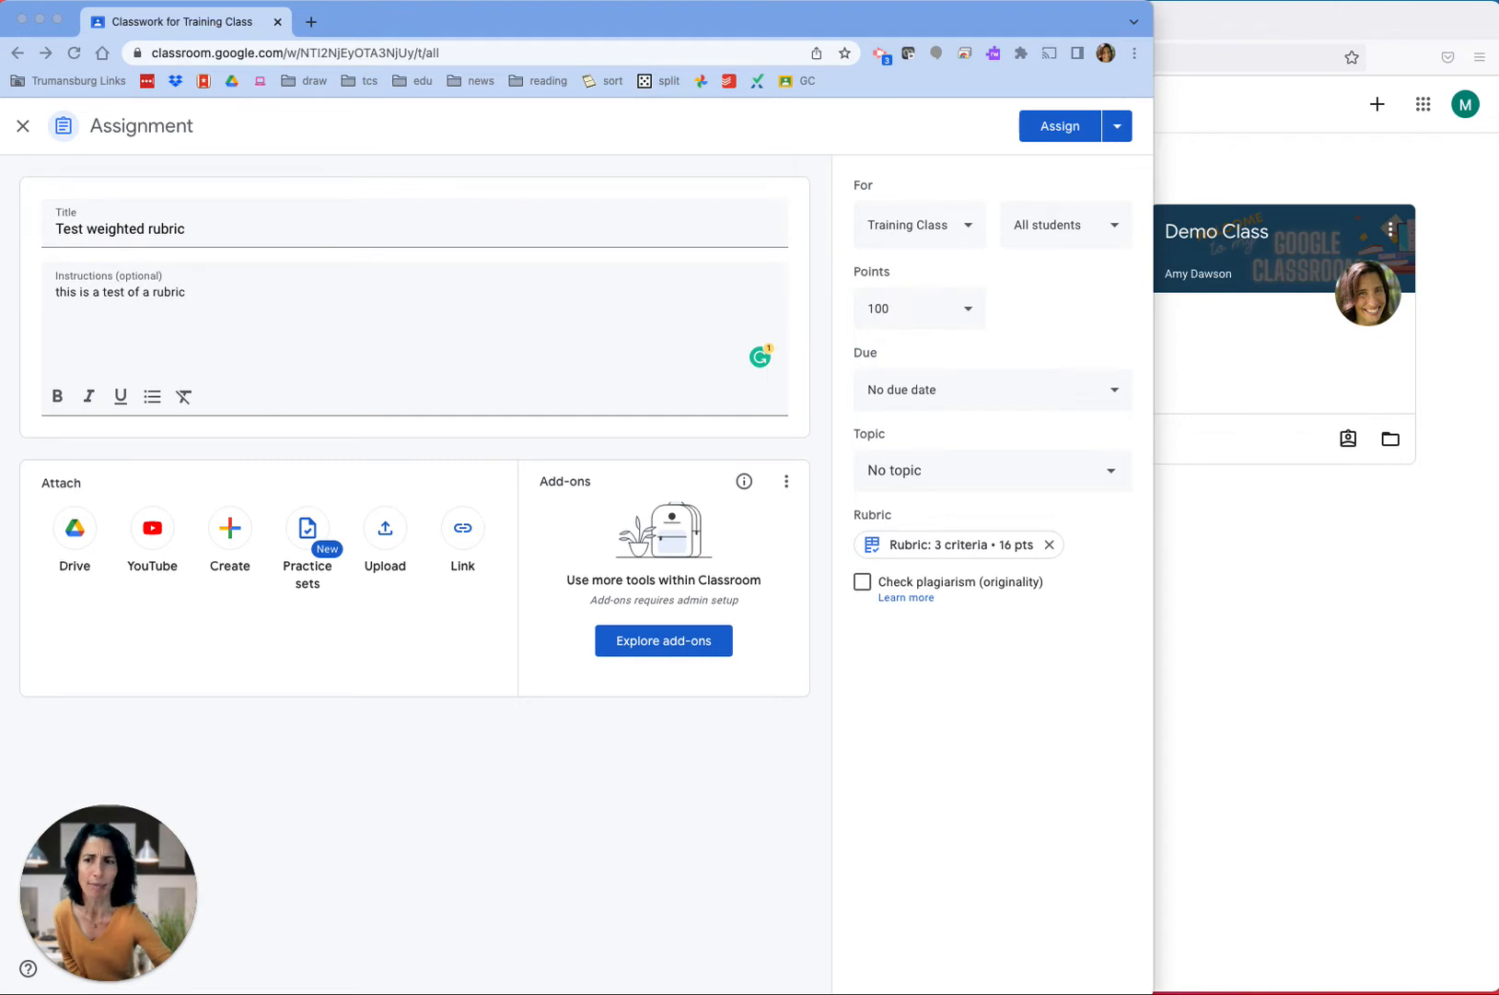
{"action": "left_click", "coordinate": [967, 309]}
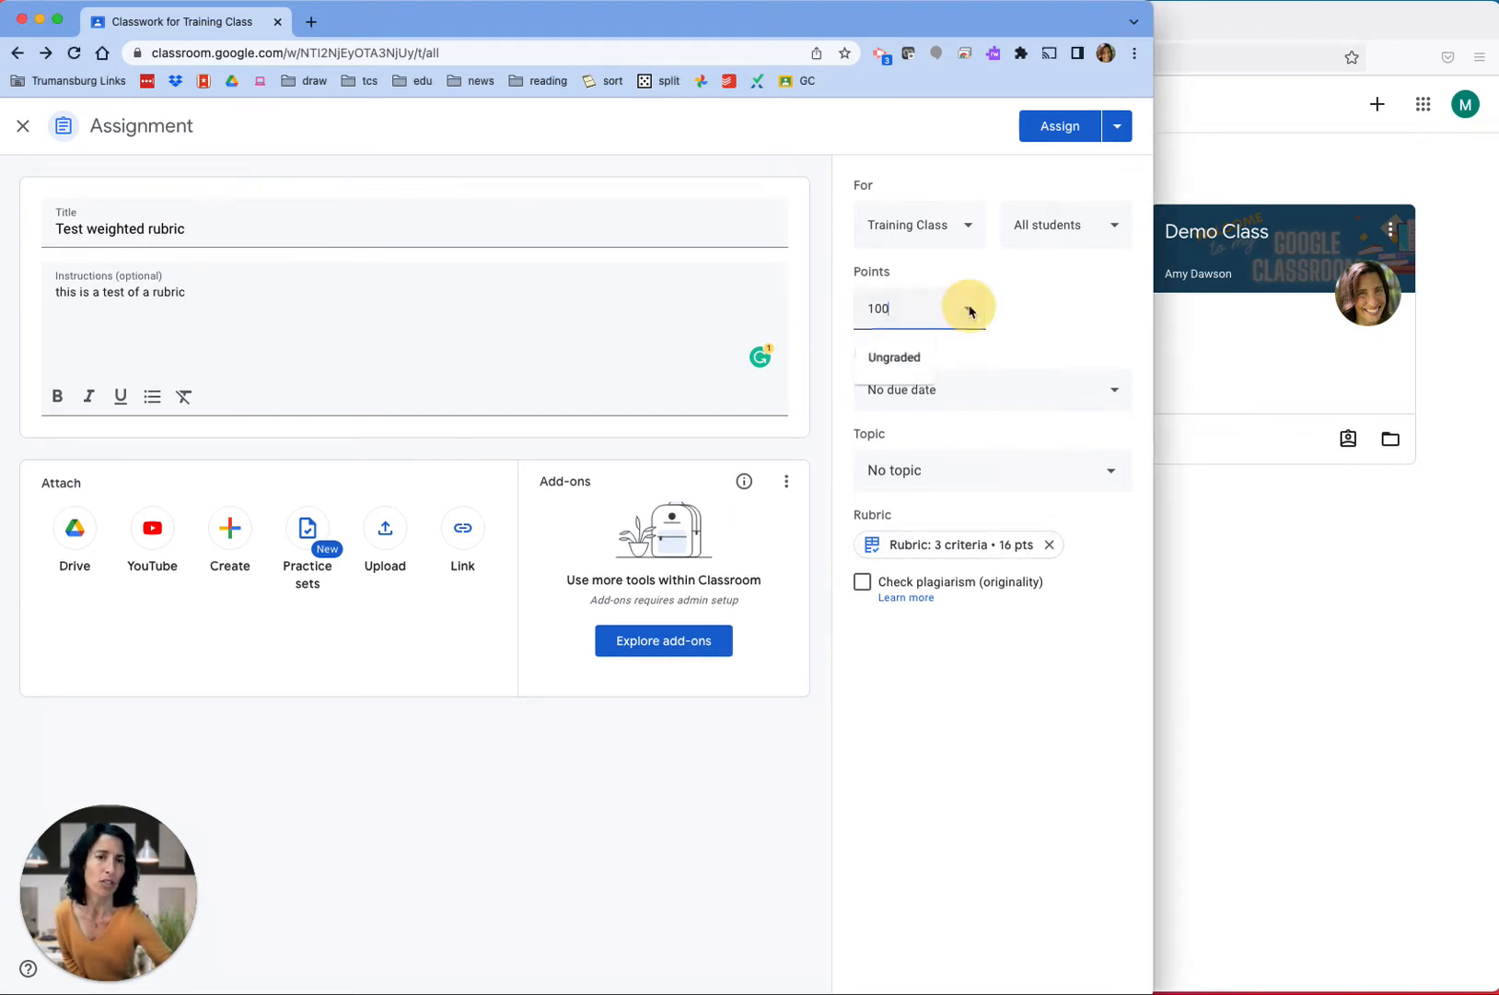
{"action": "double_click", "coordinate": [865, 306]}
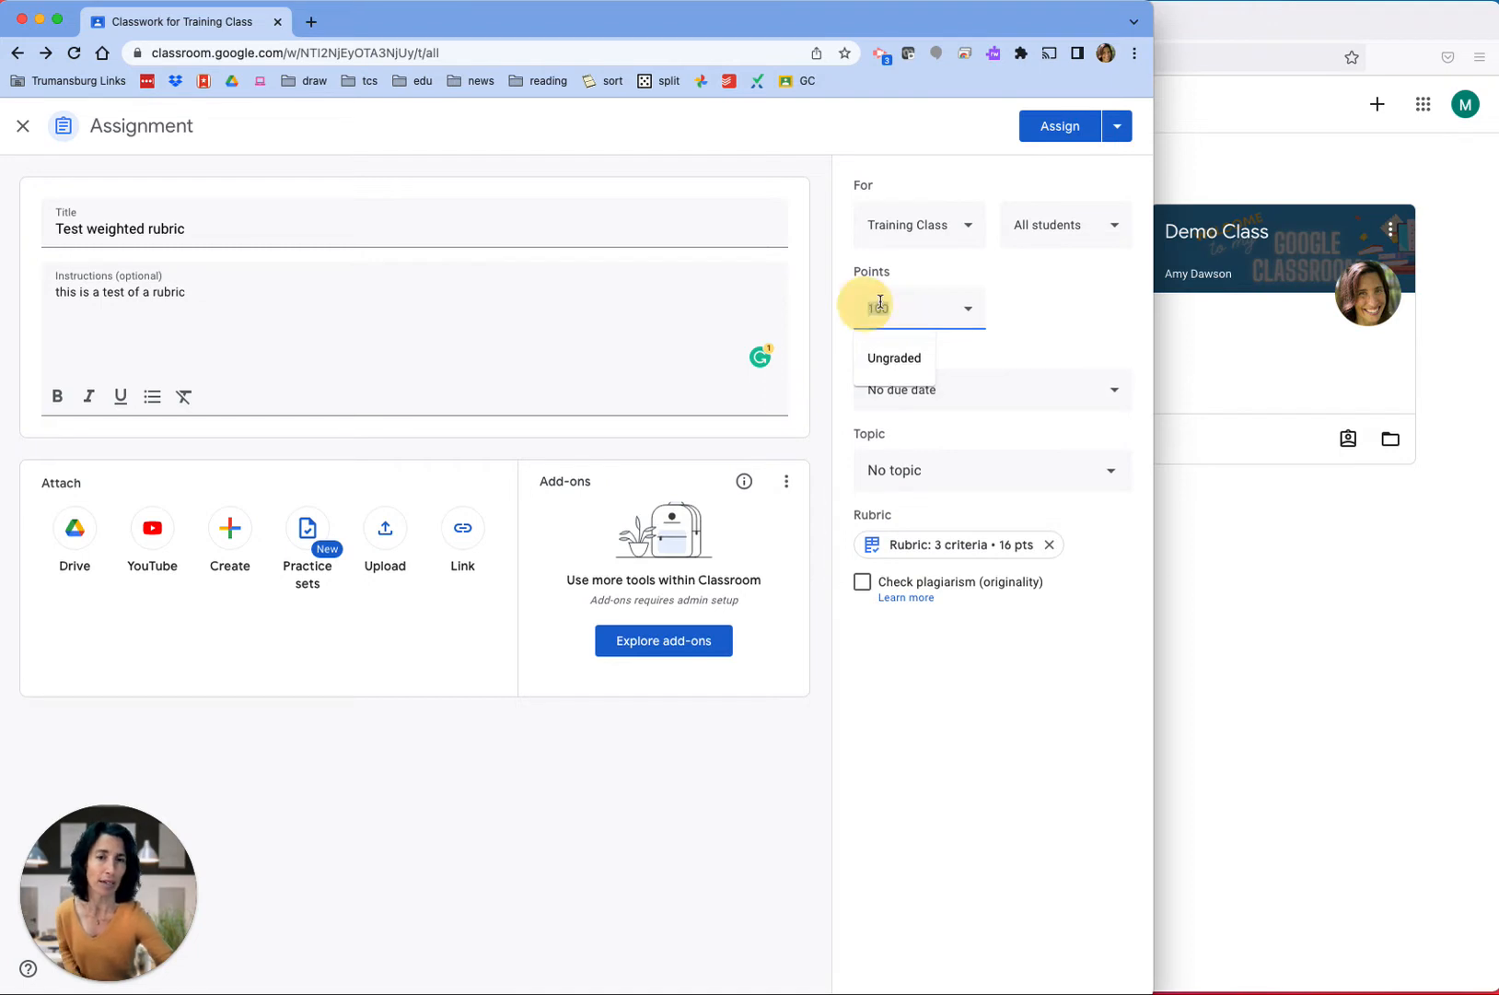
{"action": "type", "text": "4"}
{"action": "left_click", "coordinate": [1064, 317]}
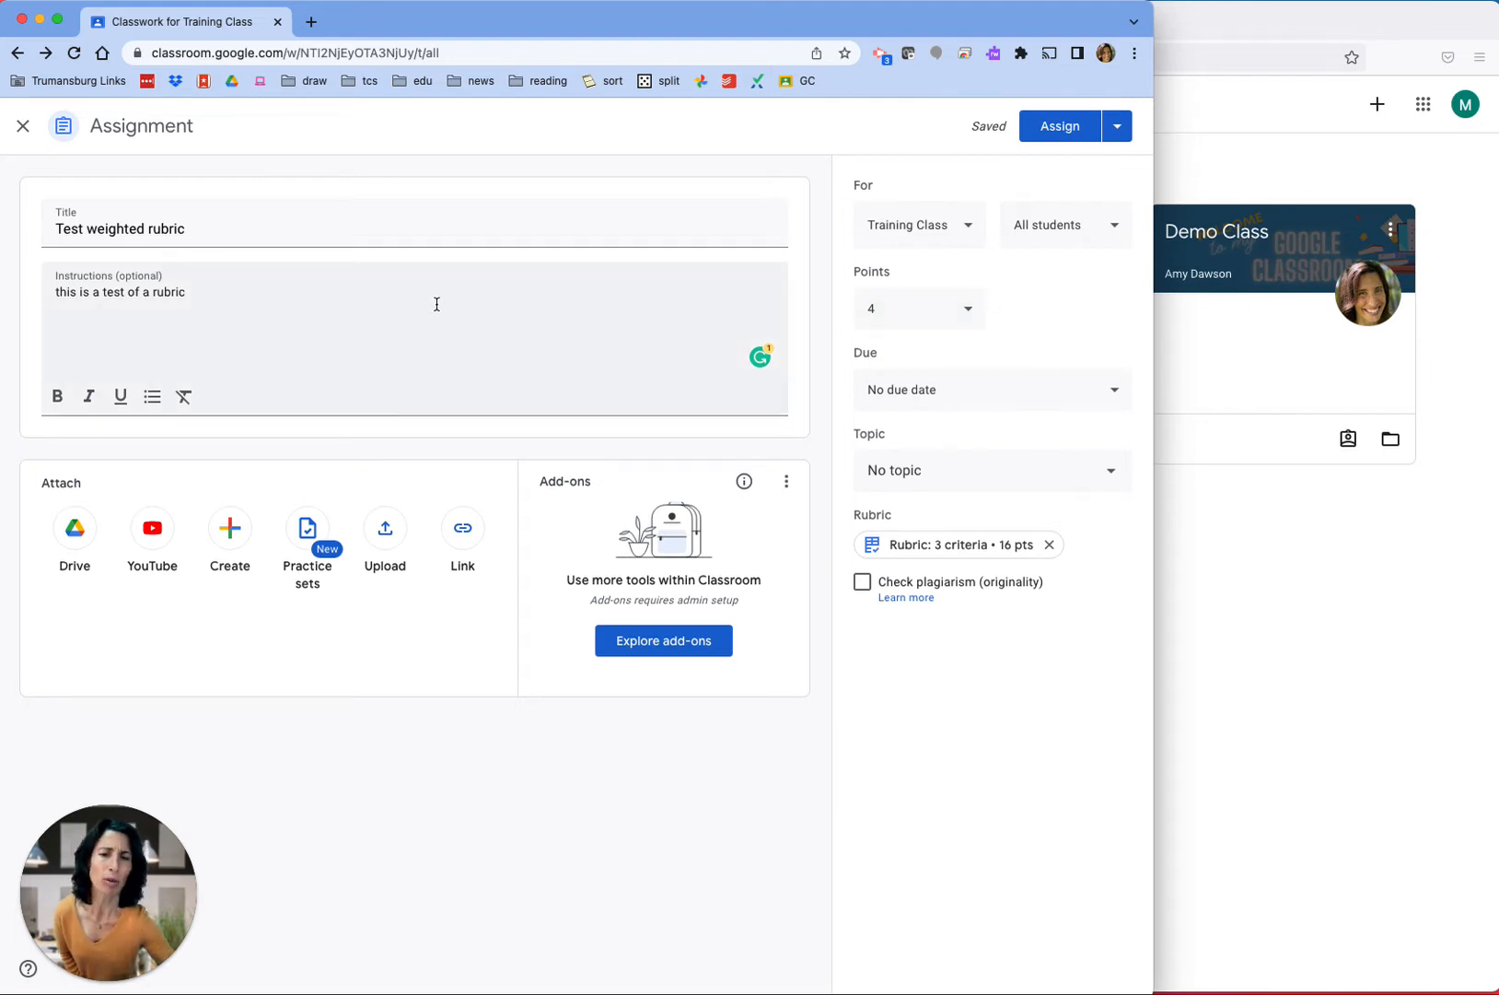
Step: Assign the Test weighted rubric assignment to Training Class and check its post in the Stream and in Classwork
{"action": "left_click", "coordinate": [1055, 128]}
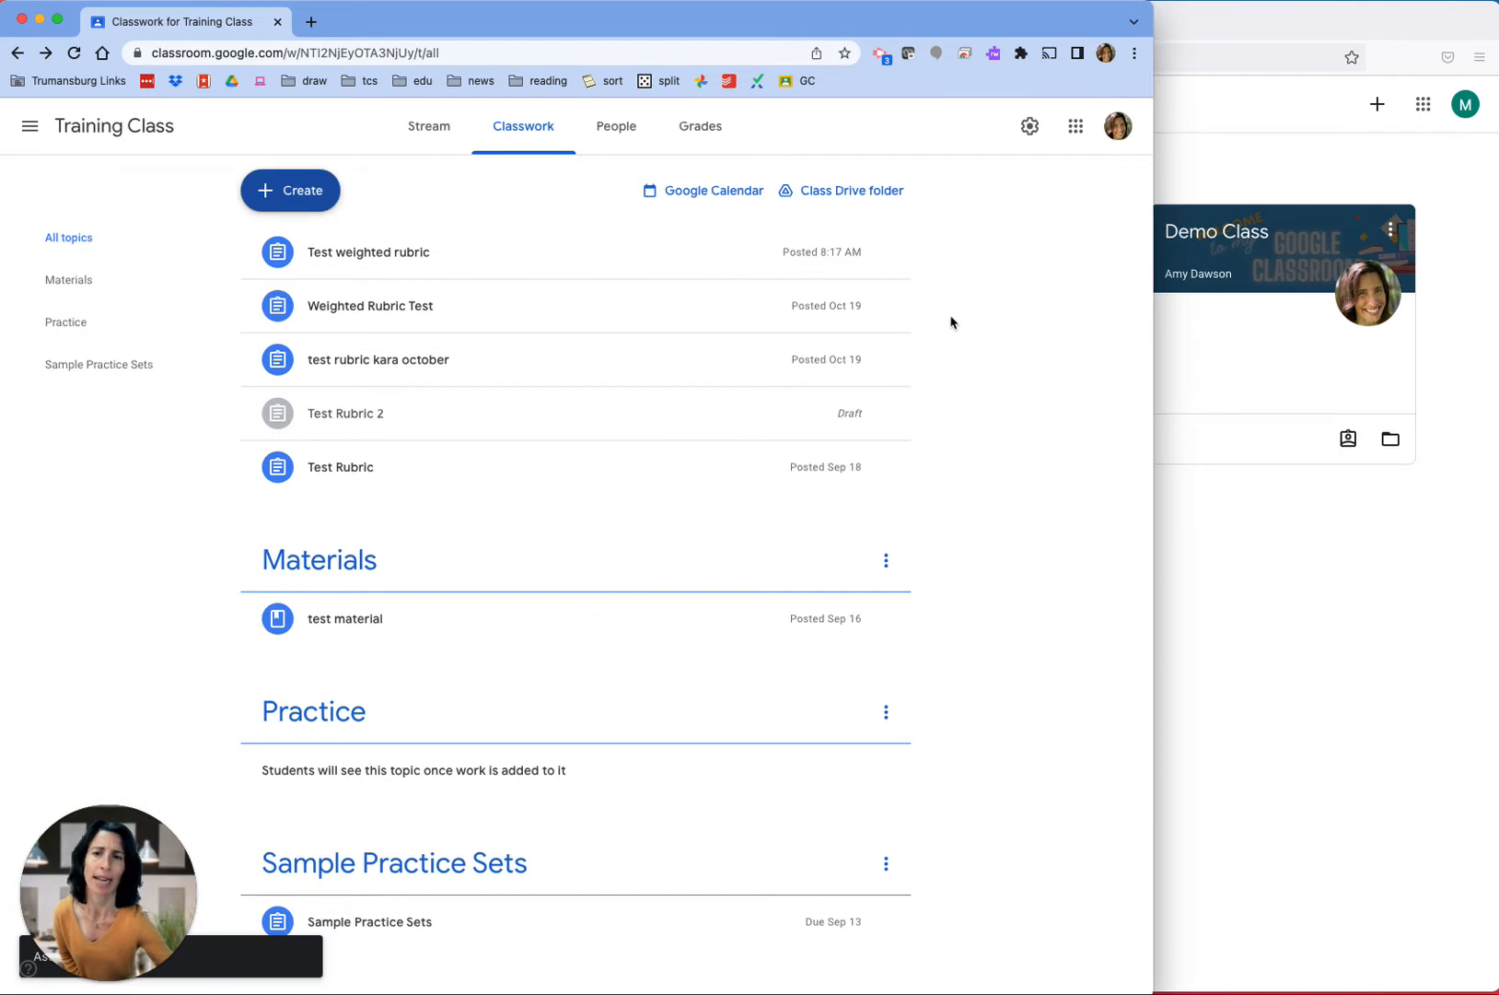
{"action": "left_click", "coordinate": [435, 134]}
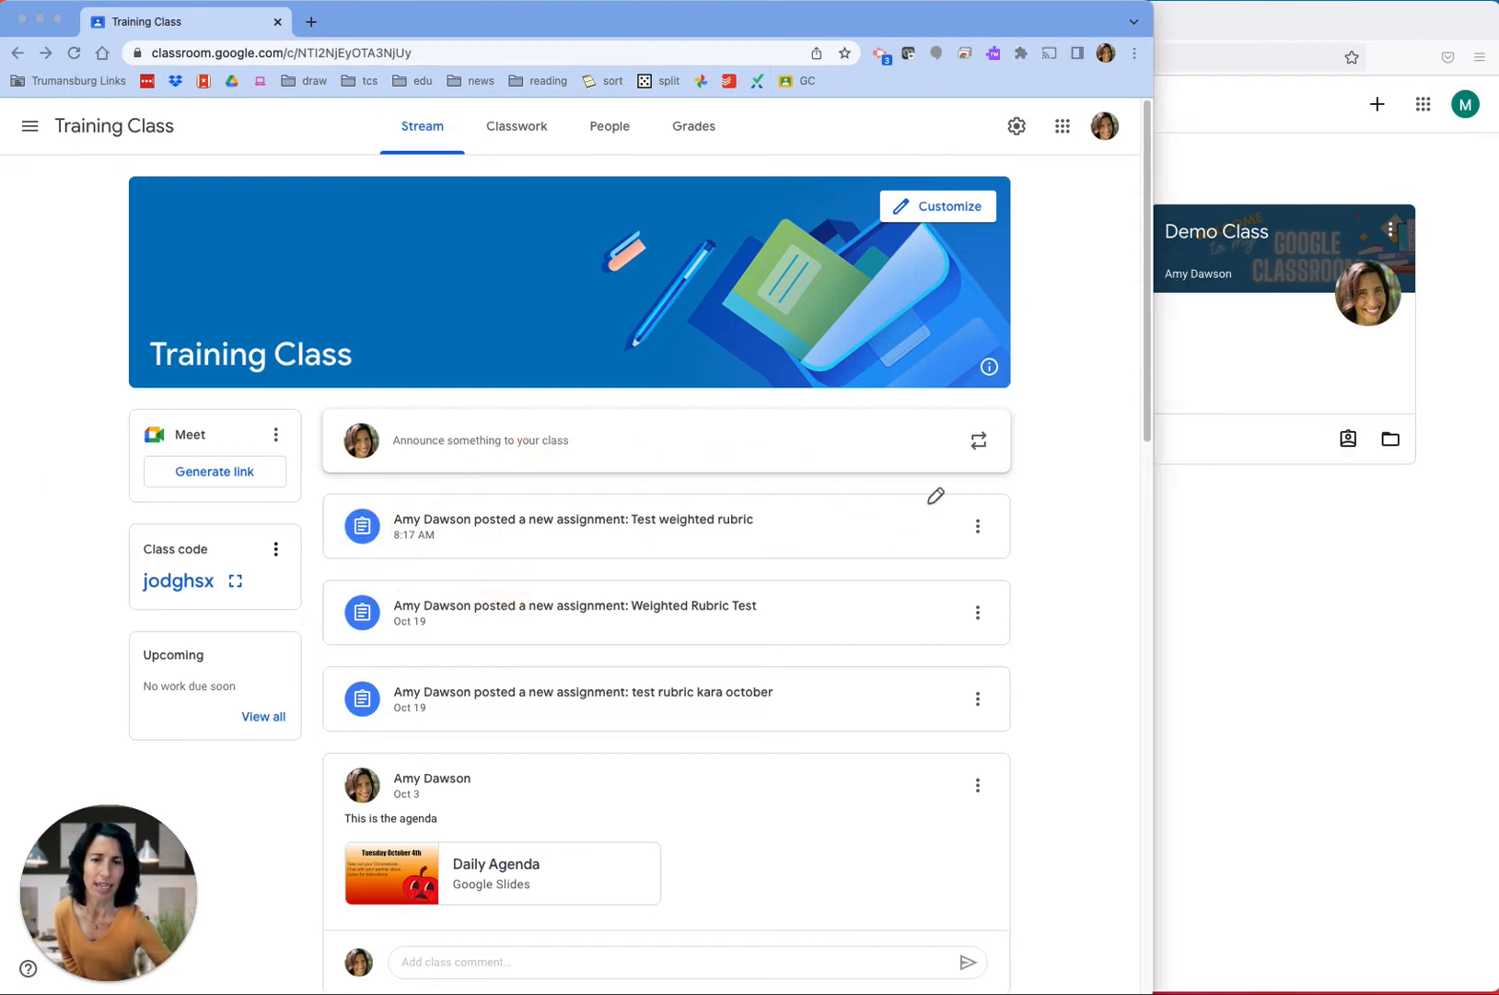
{"action": "mouse_move", "coordinate": [937, 497]}
{"action": "left_mouse_down"}
{"action": "mouse_move", "coordinate": [391, 573]}
{"action": "mouse_move", "coordinate": [938, 512]}
{"action": "mouse_move", "coordinate": [928, 519]}
{"action": "left_mouse_up"}
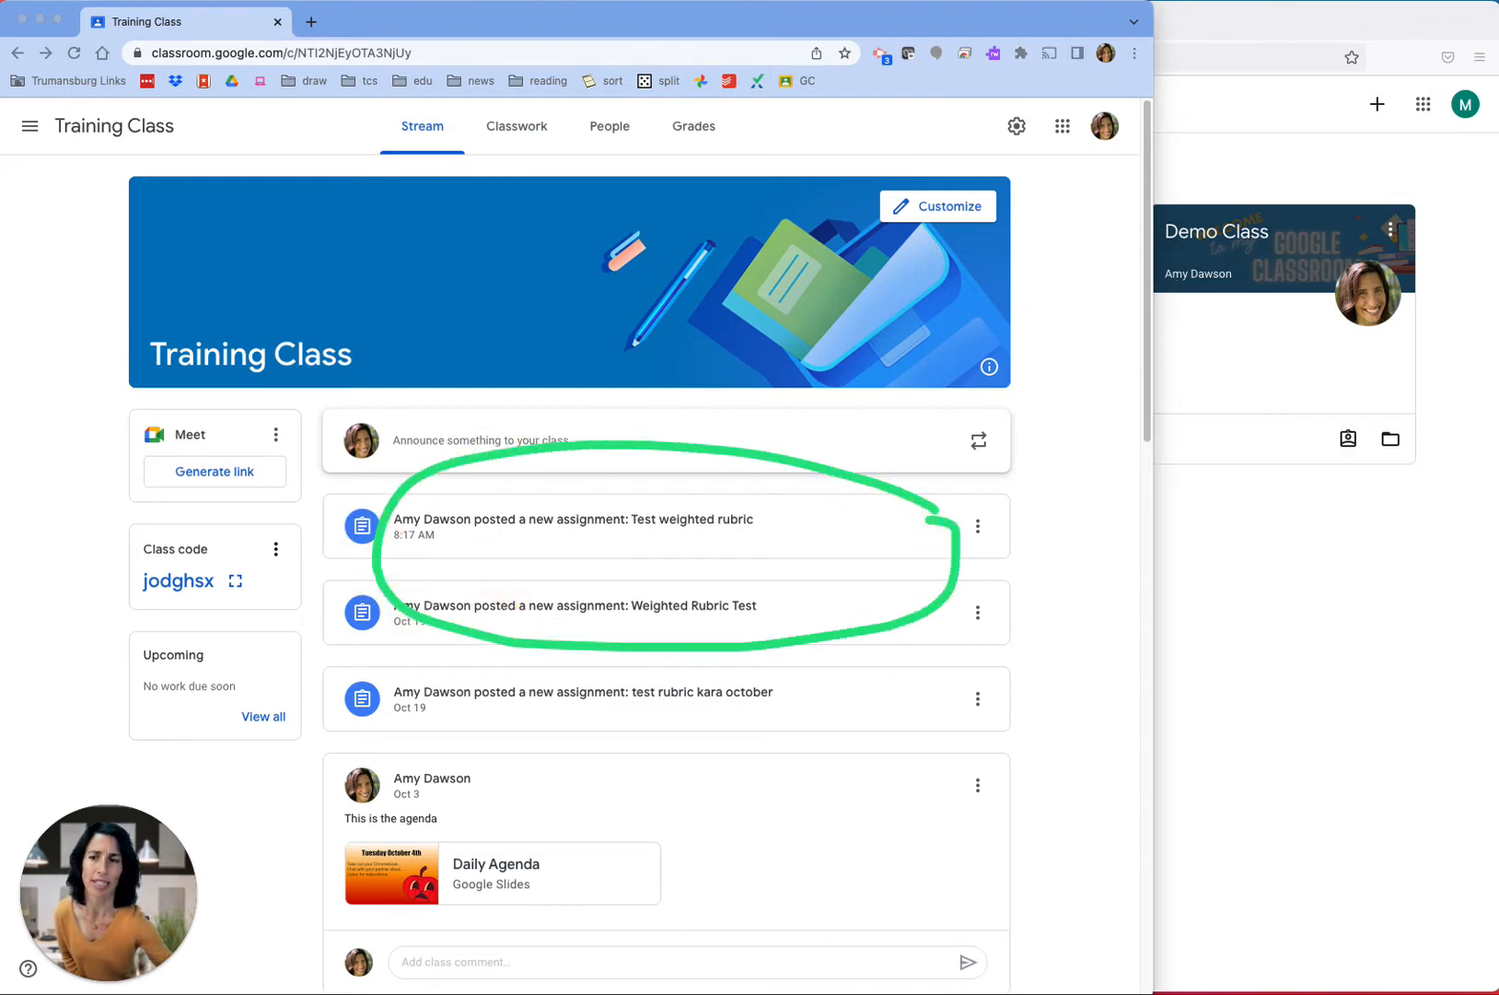
{"action": "key", "text": "Escape"}
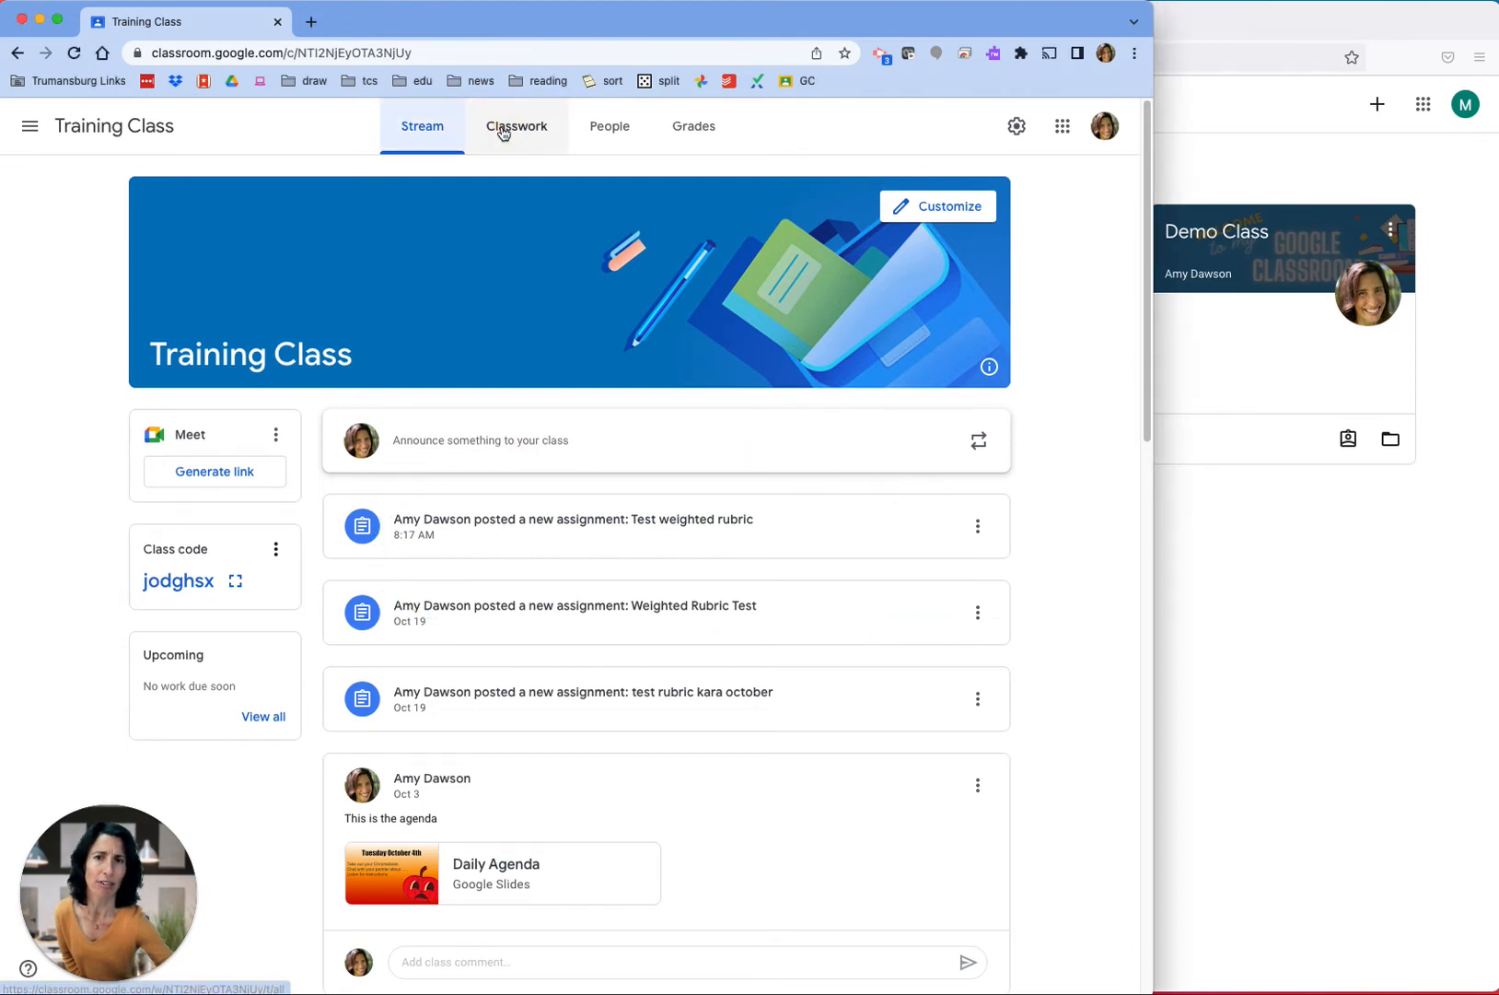
{"action": "left_click", "coordinate": [502, 129]}
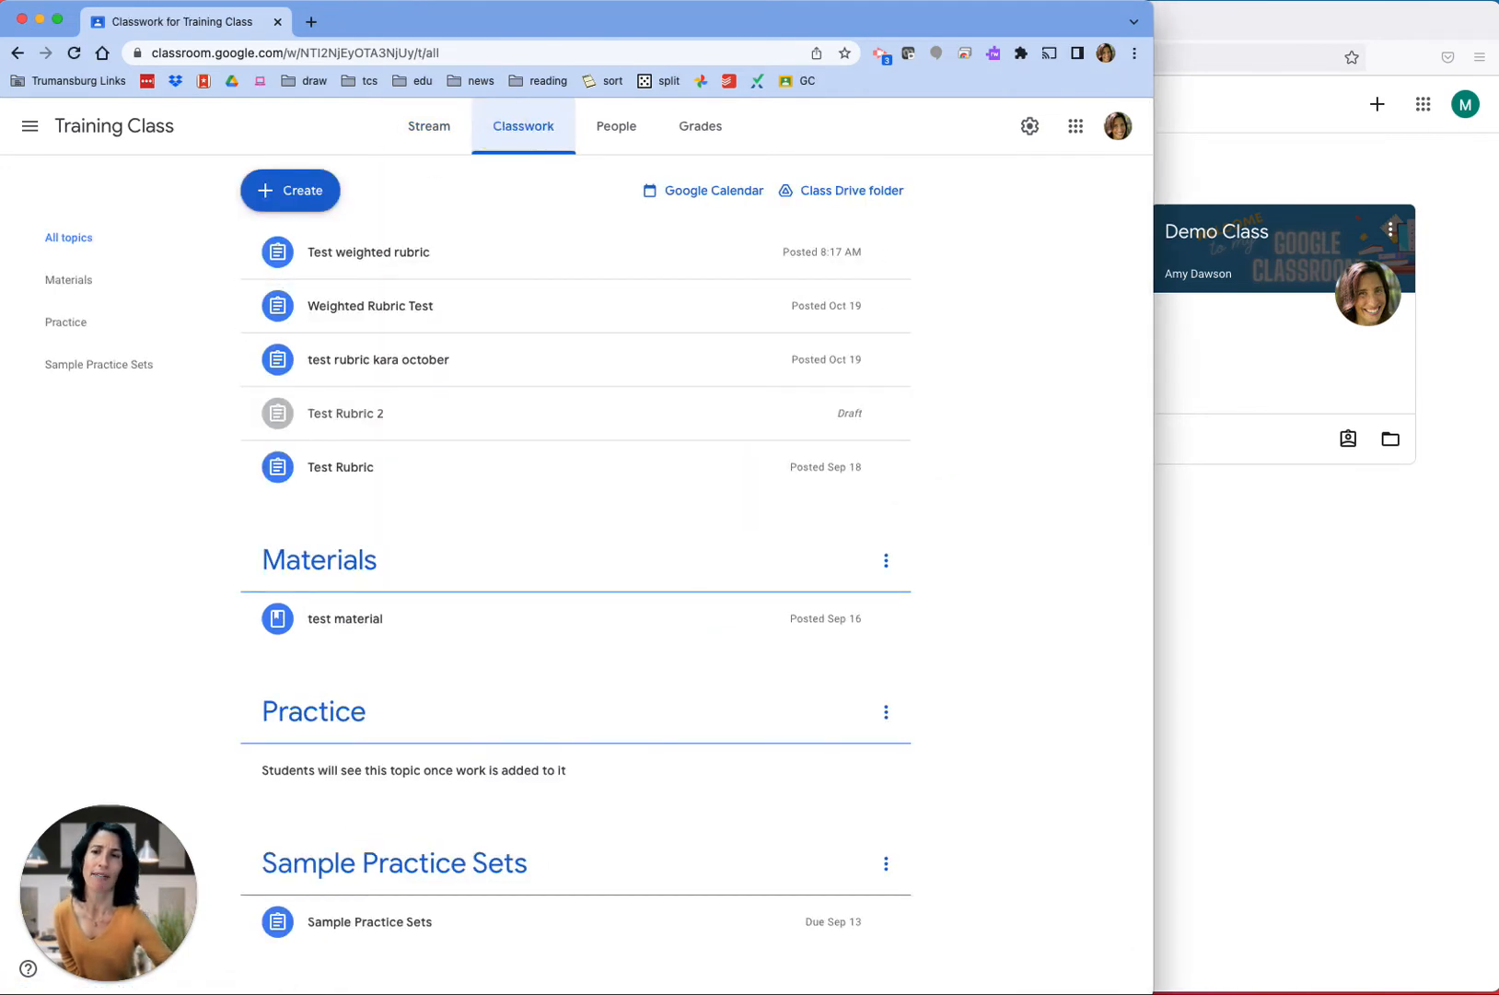
{"action": "key", "text": "super+Tab"}
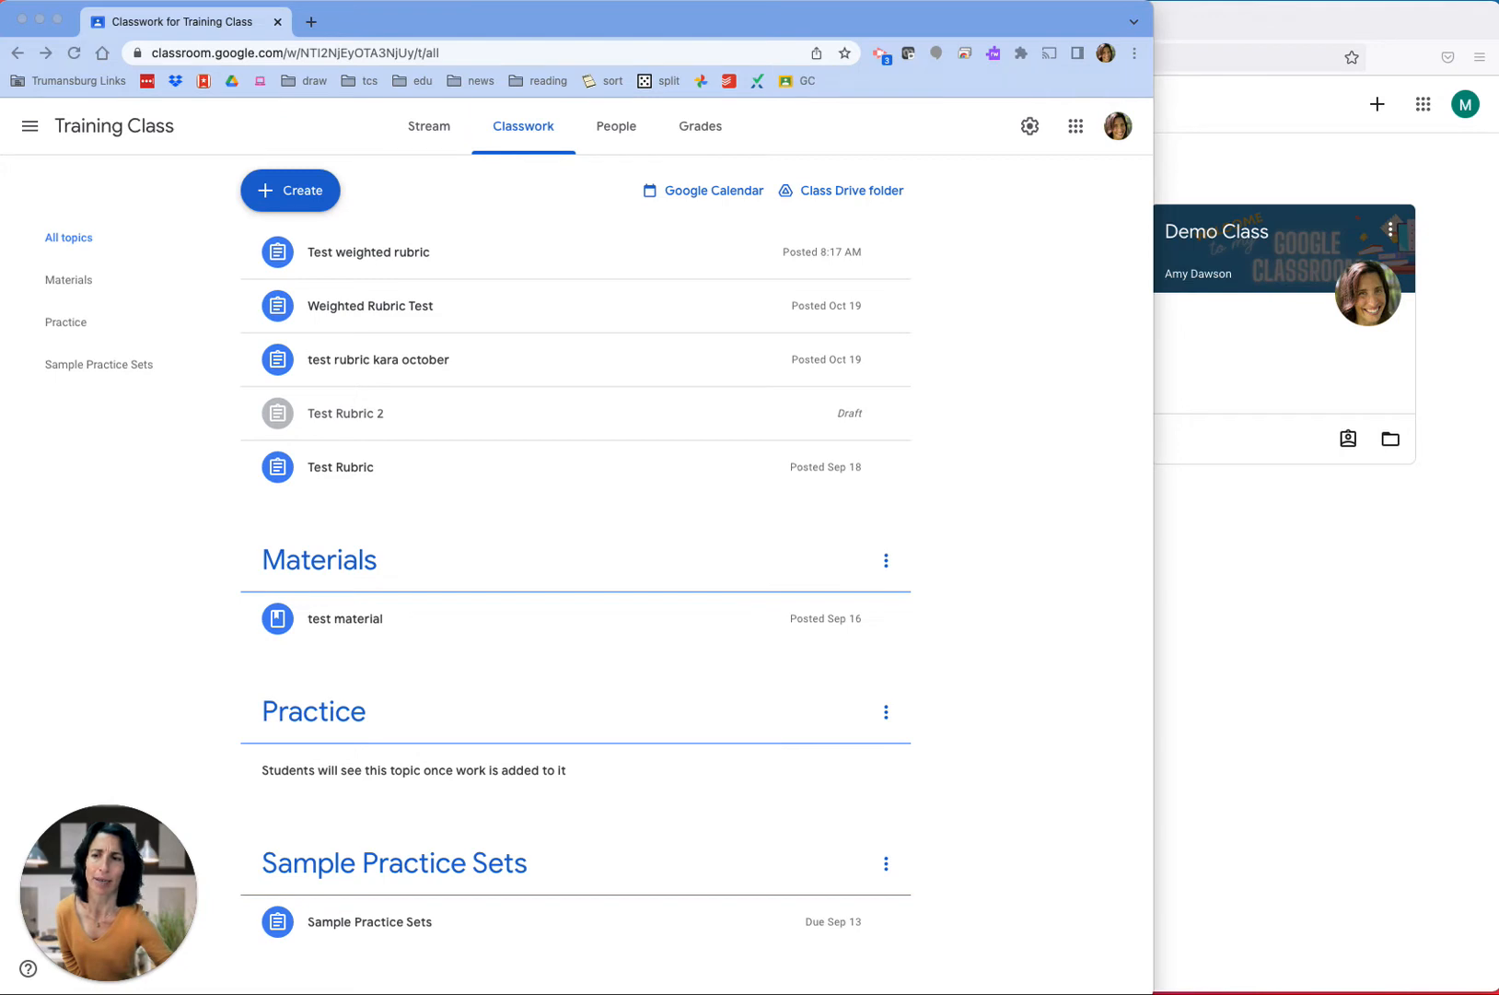
{"action": "mouse_move", "coordinate": [503, 255]}
{"action": "left_mouse_down"}
{"action": "mouse_move", "coordinate": [372, 202]}
{"action": "mouse_move", "coordinate": [268, 260]}
{"action": "mouse_move", "coordinate": [743, 311]}
{"action": "mouse_move", "coordinate": [691, 204]}
{"action": "mouse_move", "coordinate": [311, 242]}
{"action": "left_mouse_up"}
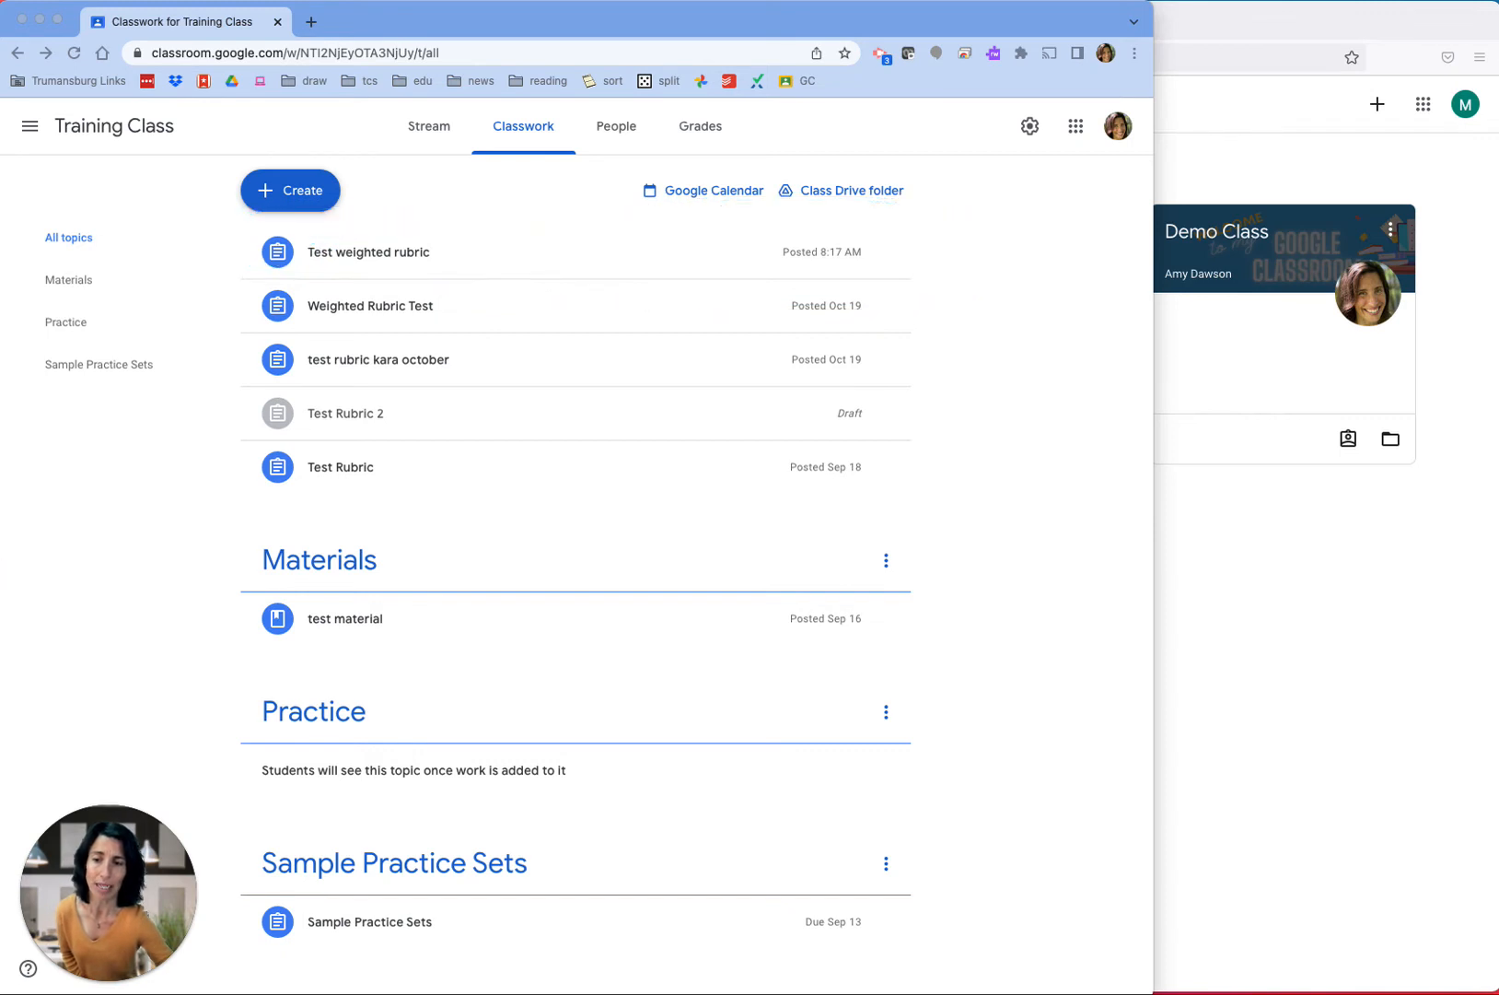
Step: Switch to the student's Classroom window and open the Test weighted rubric assignment from the Training Class stream
{"action": "left_click", "coordinate": [1267, 588]}
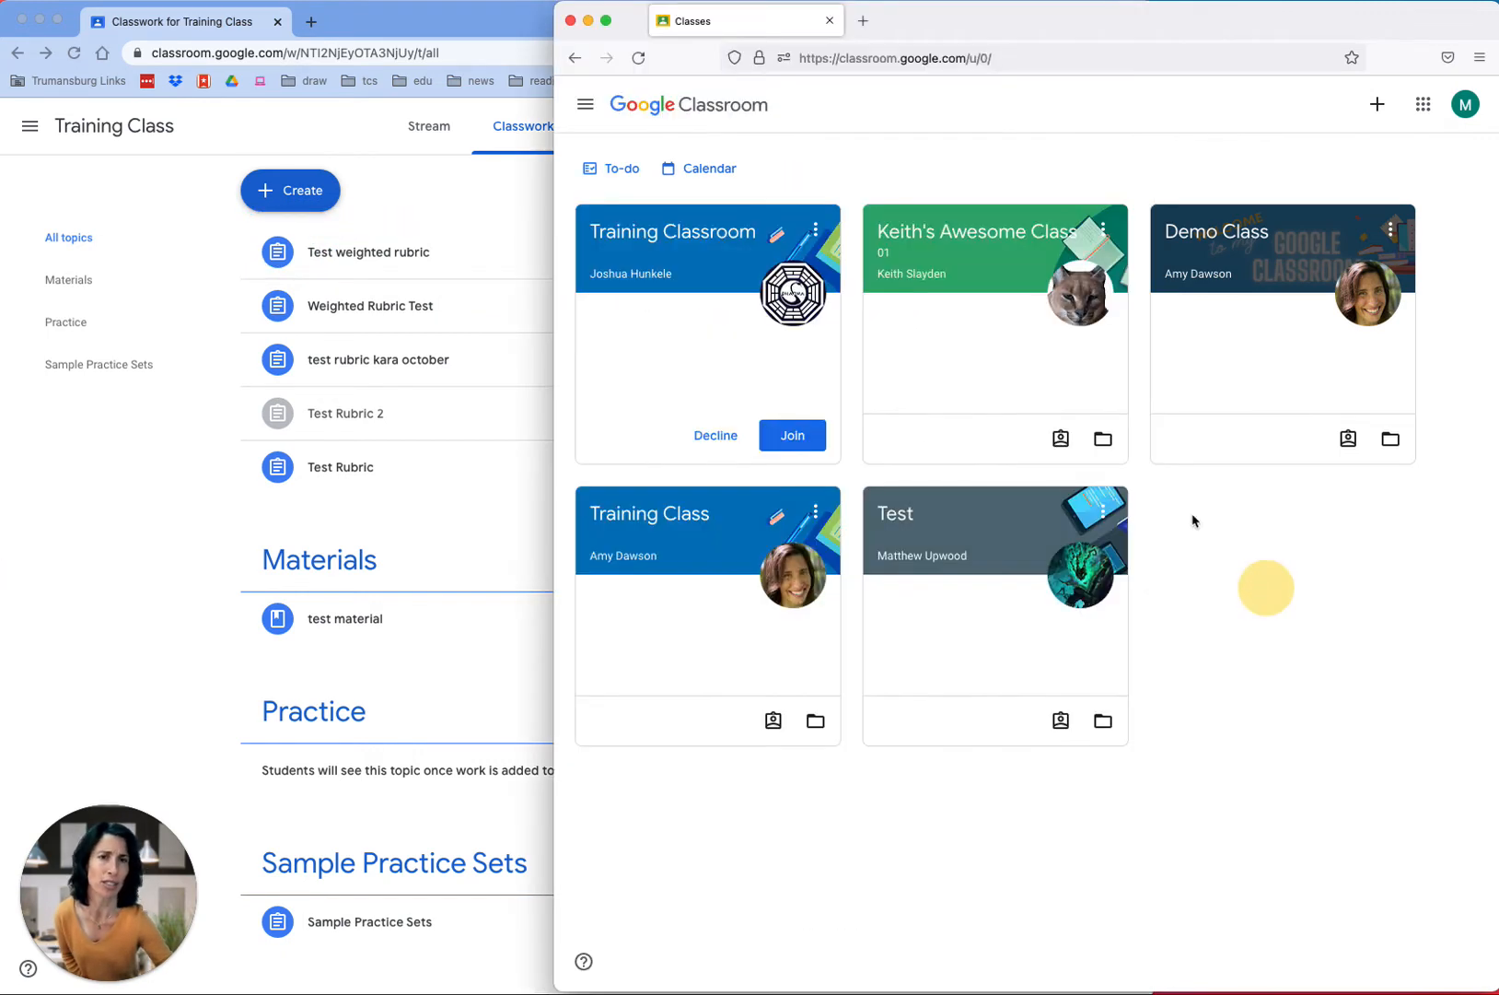
{"action": "left_click_drag", "start_coordinate": [1000, 18], "coordinate": [561, 13]}
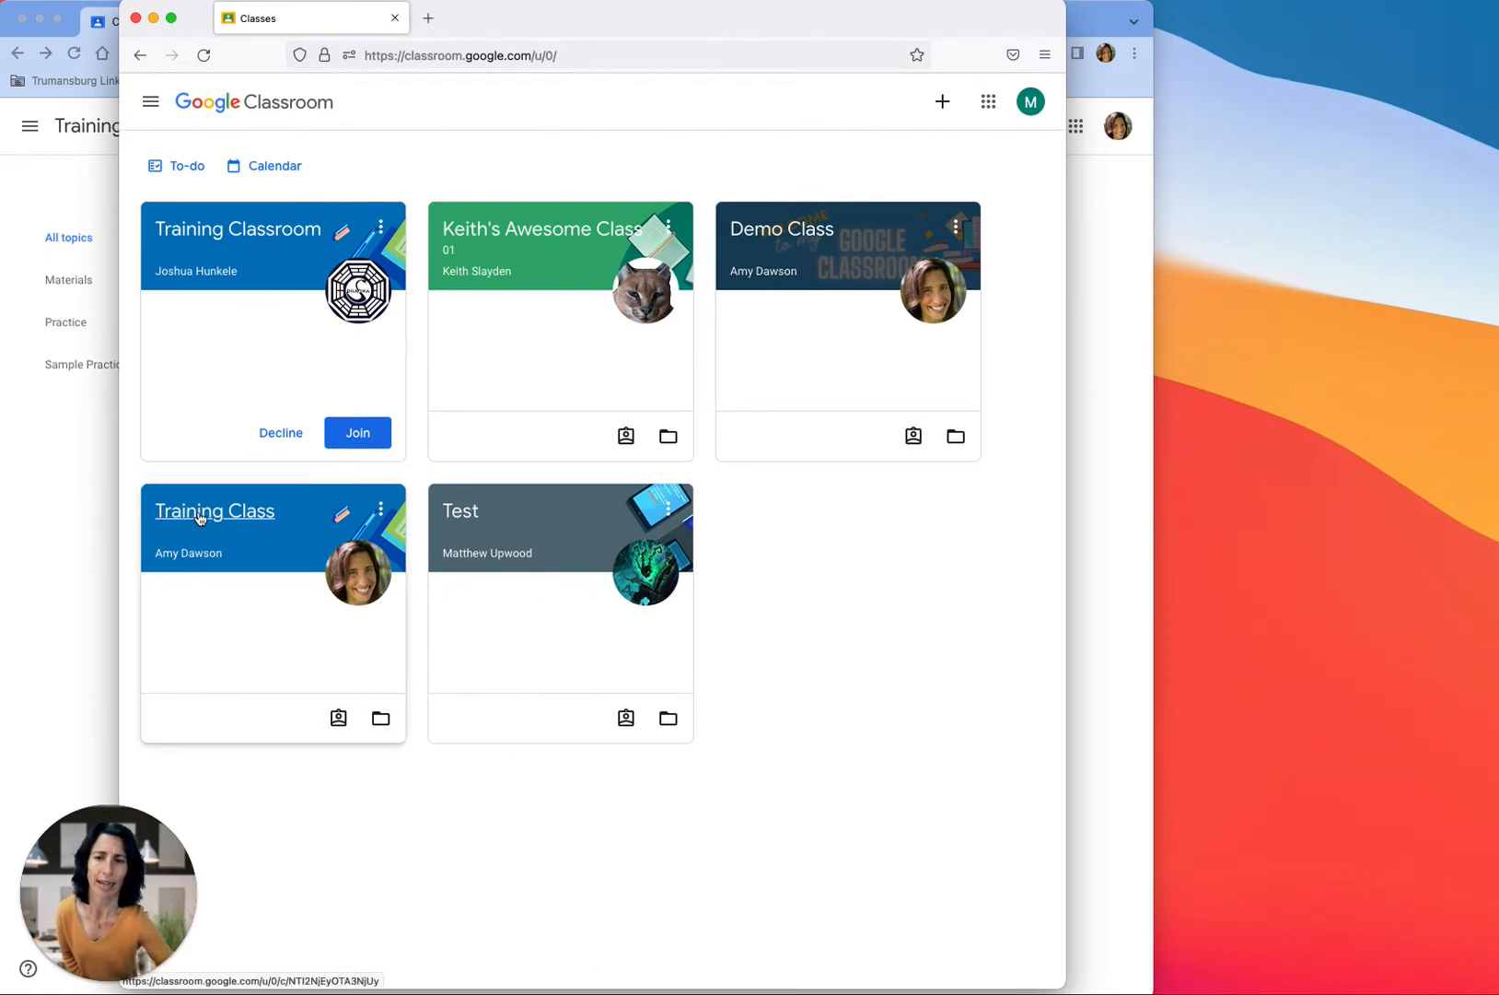
{"action": "left_click", "coordinate": [257, 516]}
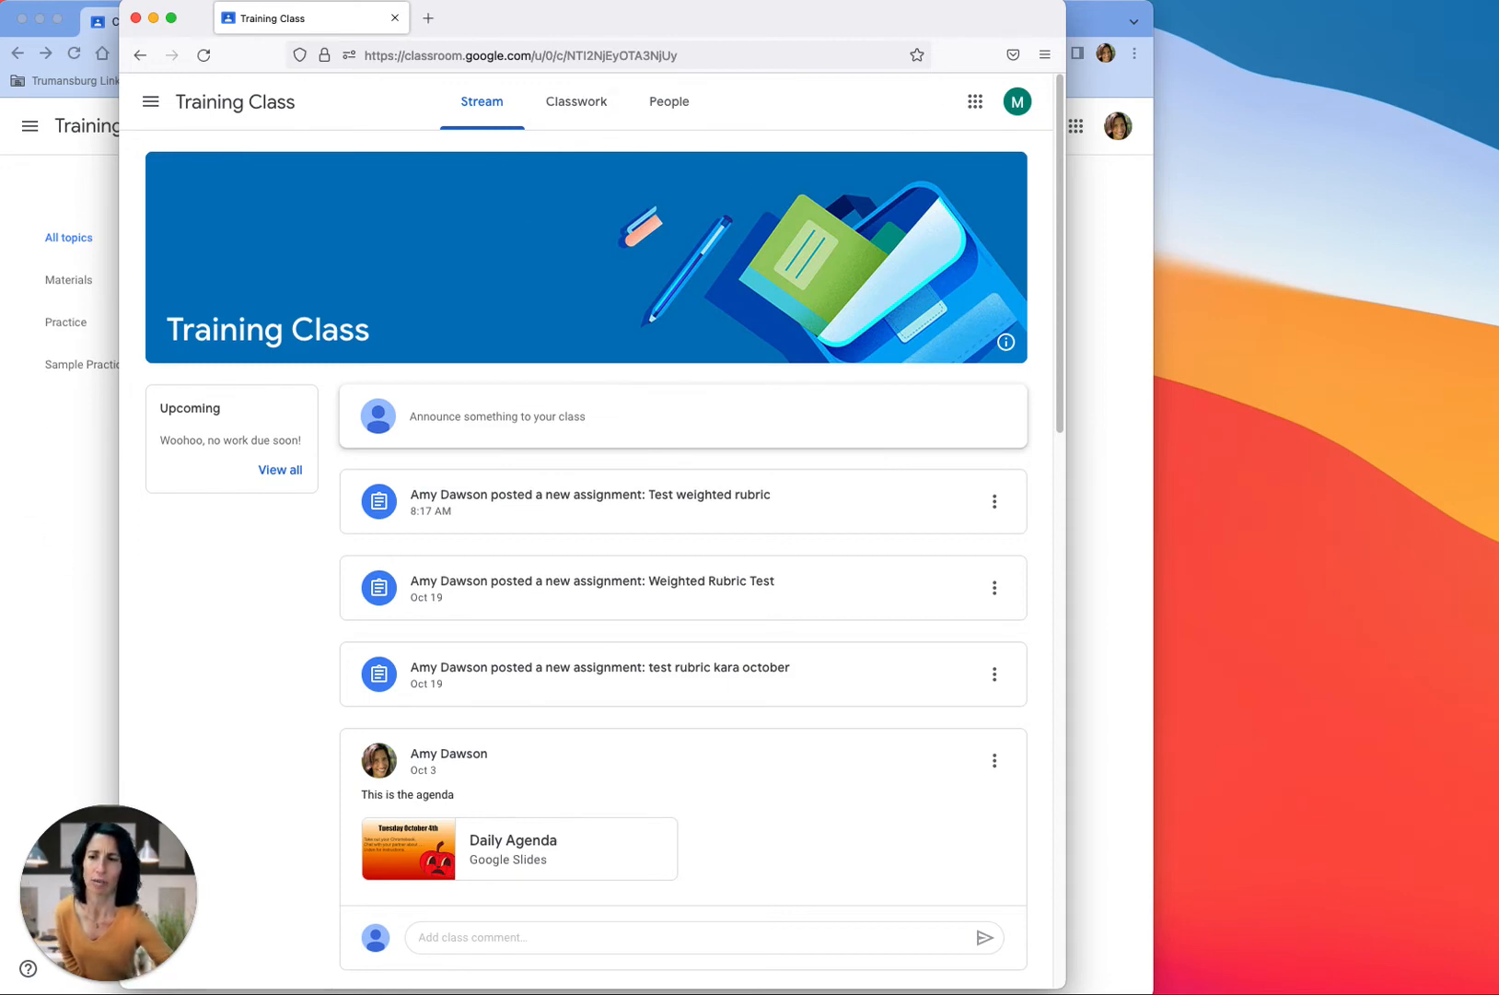
{"action": "left_click", "coordinate": [1248, 62]}
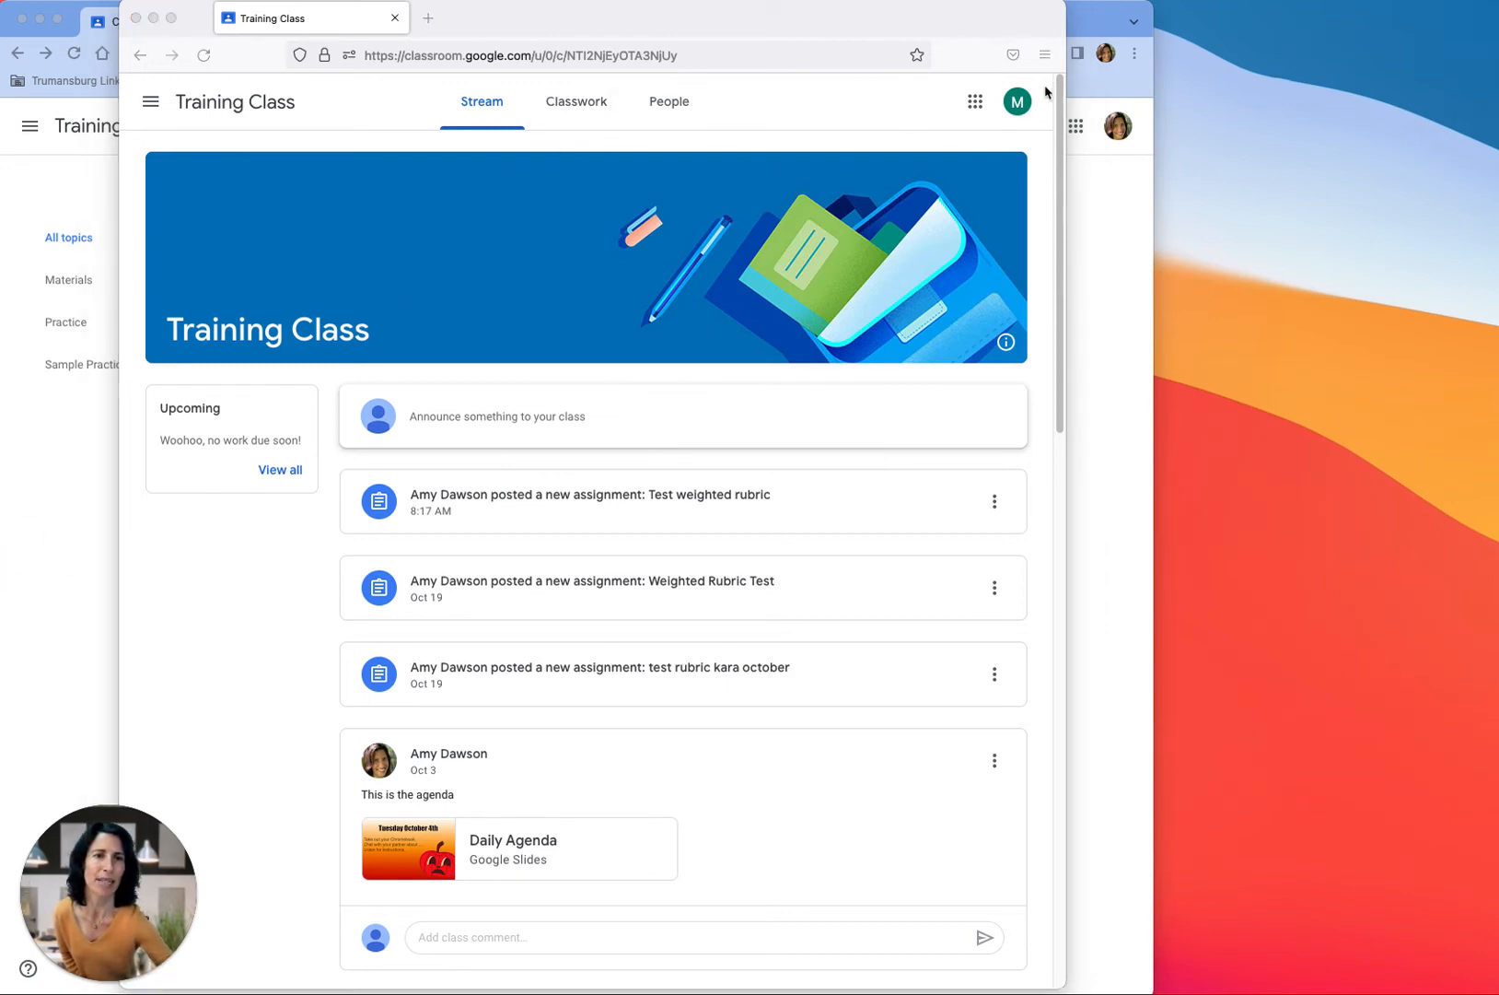
{"action": "mouse_move", "coordinate": [1045, 91]}
{"action": "left_mouse_down"}
{"action": "mouse_move", "coordinate": [964, 123]}
{"action": "mouse_move", "coordinate": [1034, 53]}
{"action": "left_mouse_up"}
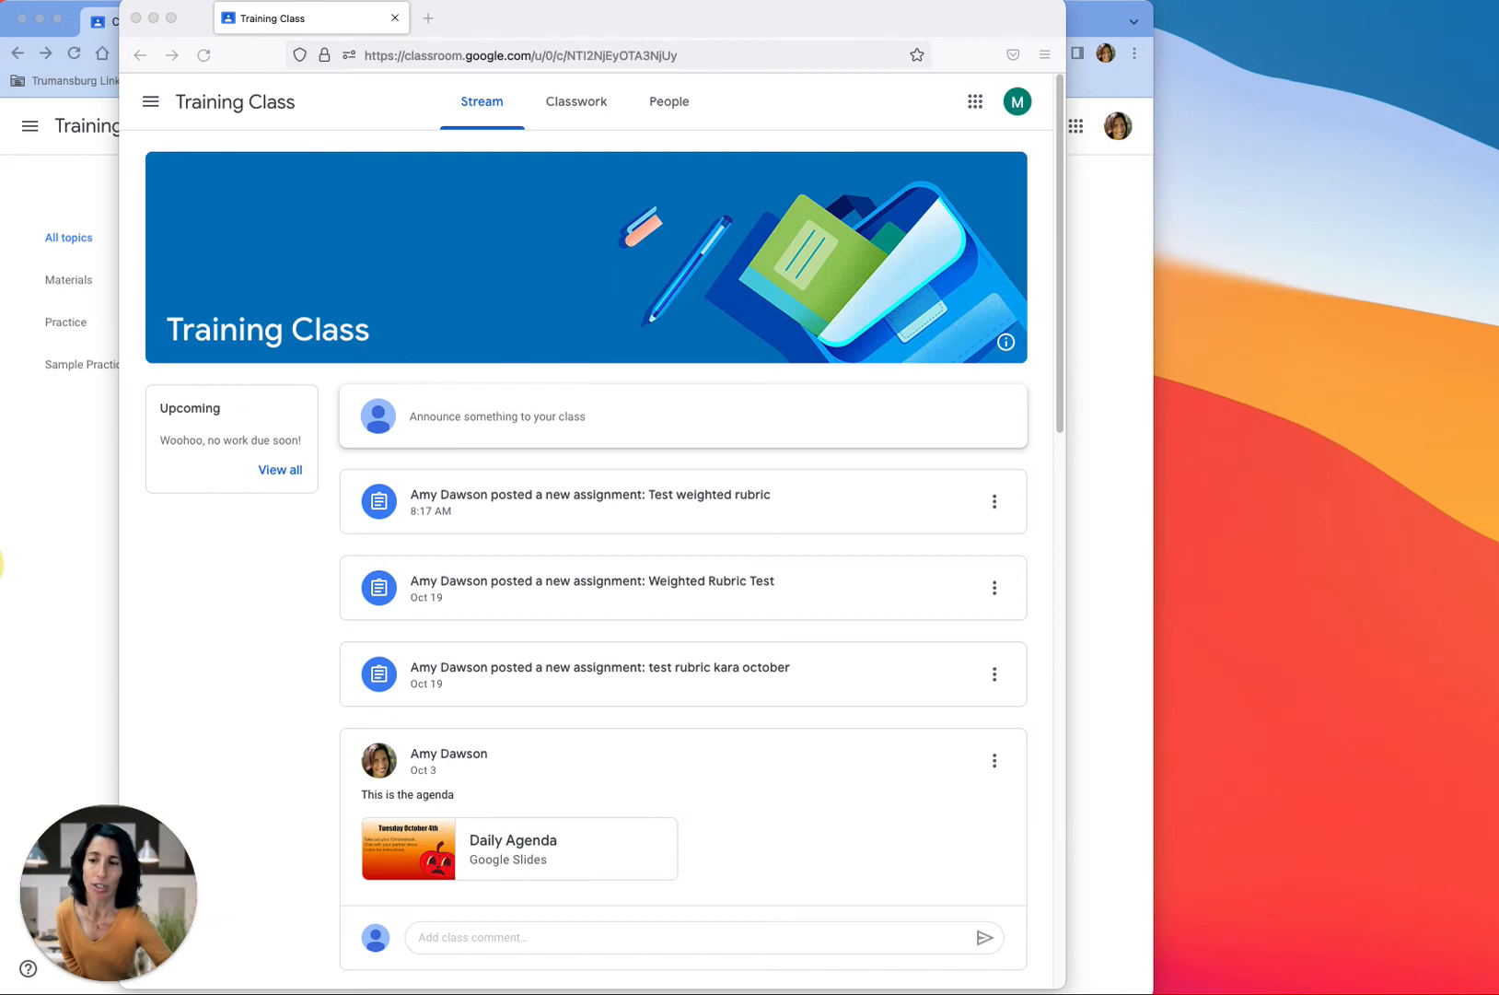
{"action": "mouse_move", "coordinate": [841, 445]}
{"action": "left_mouse_down"}
{"action": "mouse_move", "coordinate": [421, 445]}
{"action": "mouse_move", "coordinate": [535, 542]}
{"action": "mouse_move", "coordinate": [999, 511]}
{"action": "mouse_move", "coordinate": [810, 457]}
{"action": "left_mouse_up"}
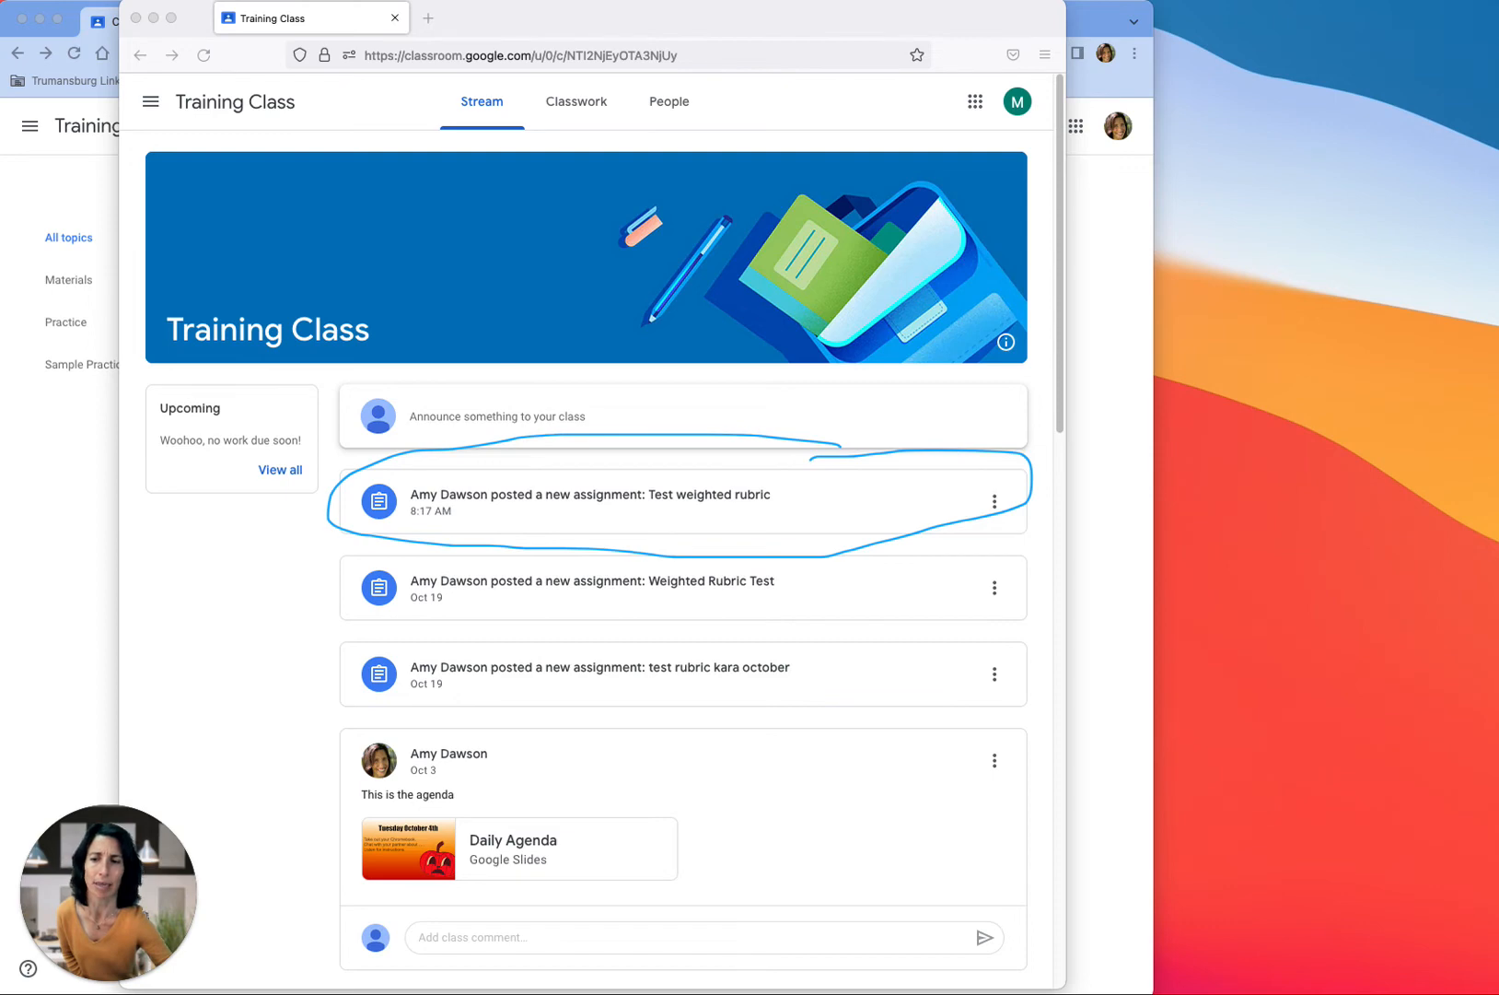
{"action": "key", "text": "Escape"}
{"action": "left_click", "coordinate": [464, 497]}
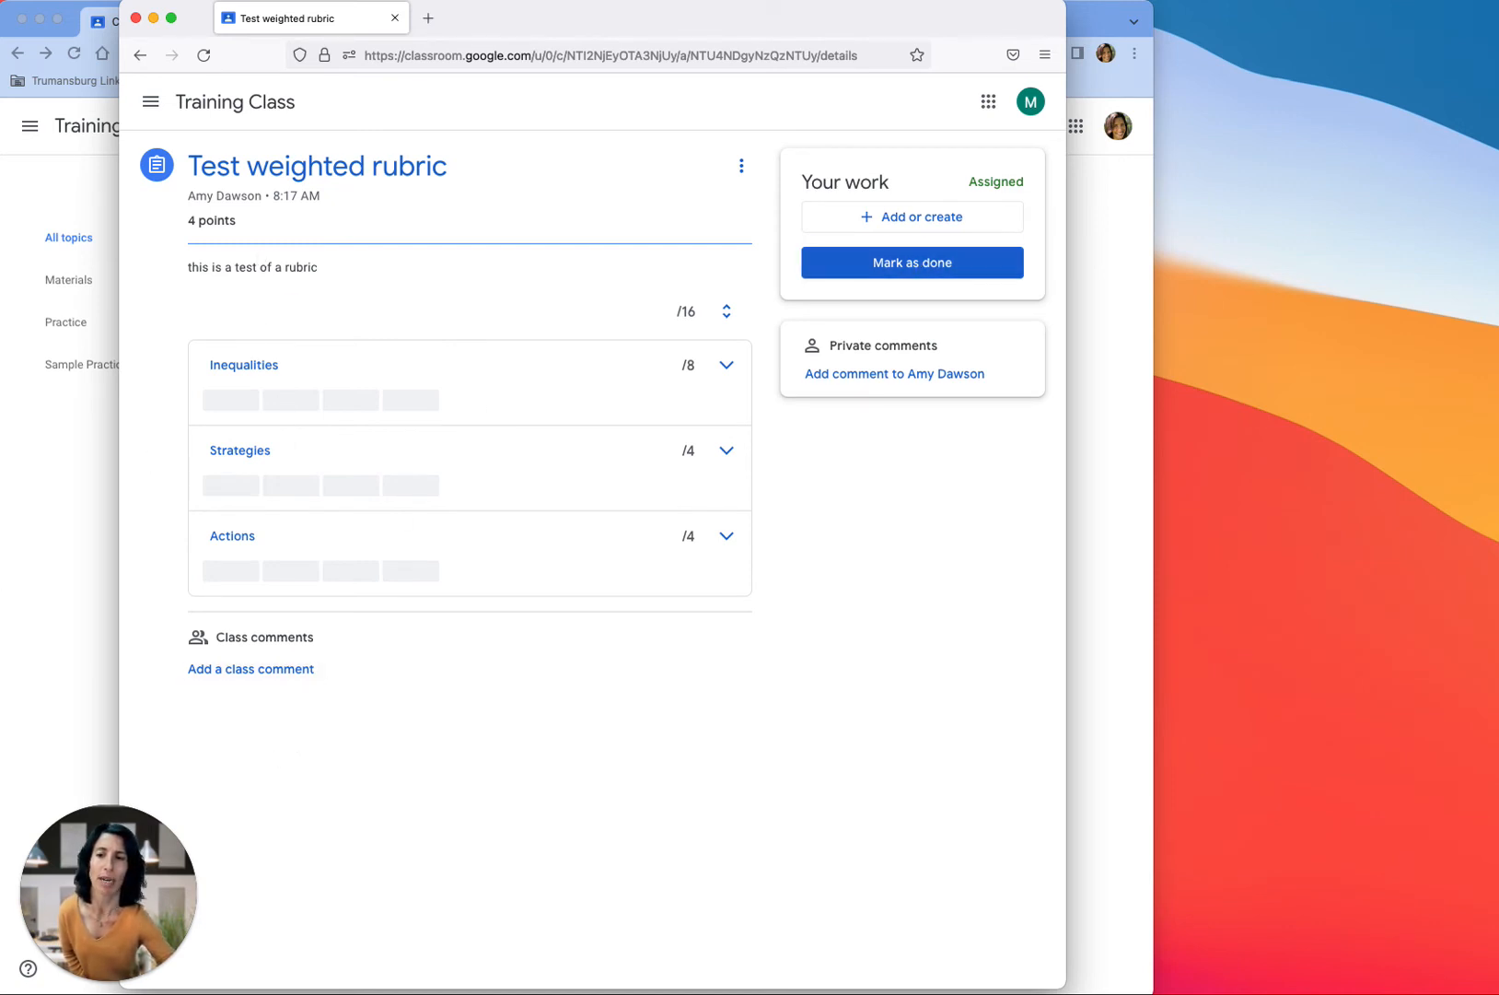
Step: Mark the Test weighted rubric assignment as done without attaching any work
{"action": "left_click", "coordinate": [2, 578]}
{"action": "mouse_move", "coordinate": [1007, 226]}
{"action": "left_mouse_down"}
{"action": "mouse_move", "coordinate": [763, 242]}
{"action": "mouse_move", "coordinate": [1064, 268]}
{"action": "mouse_move", "coordinate": [944, 221]}
{"action": "left_mouse_up"}
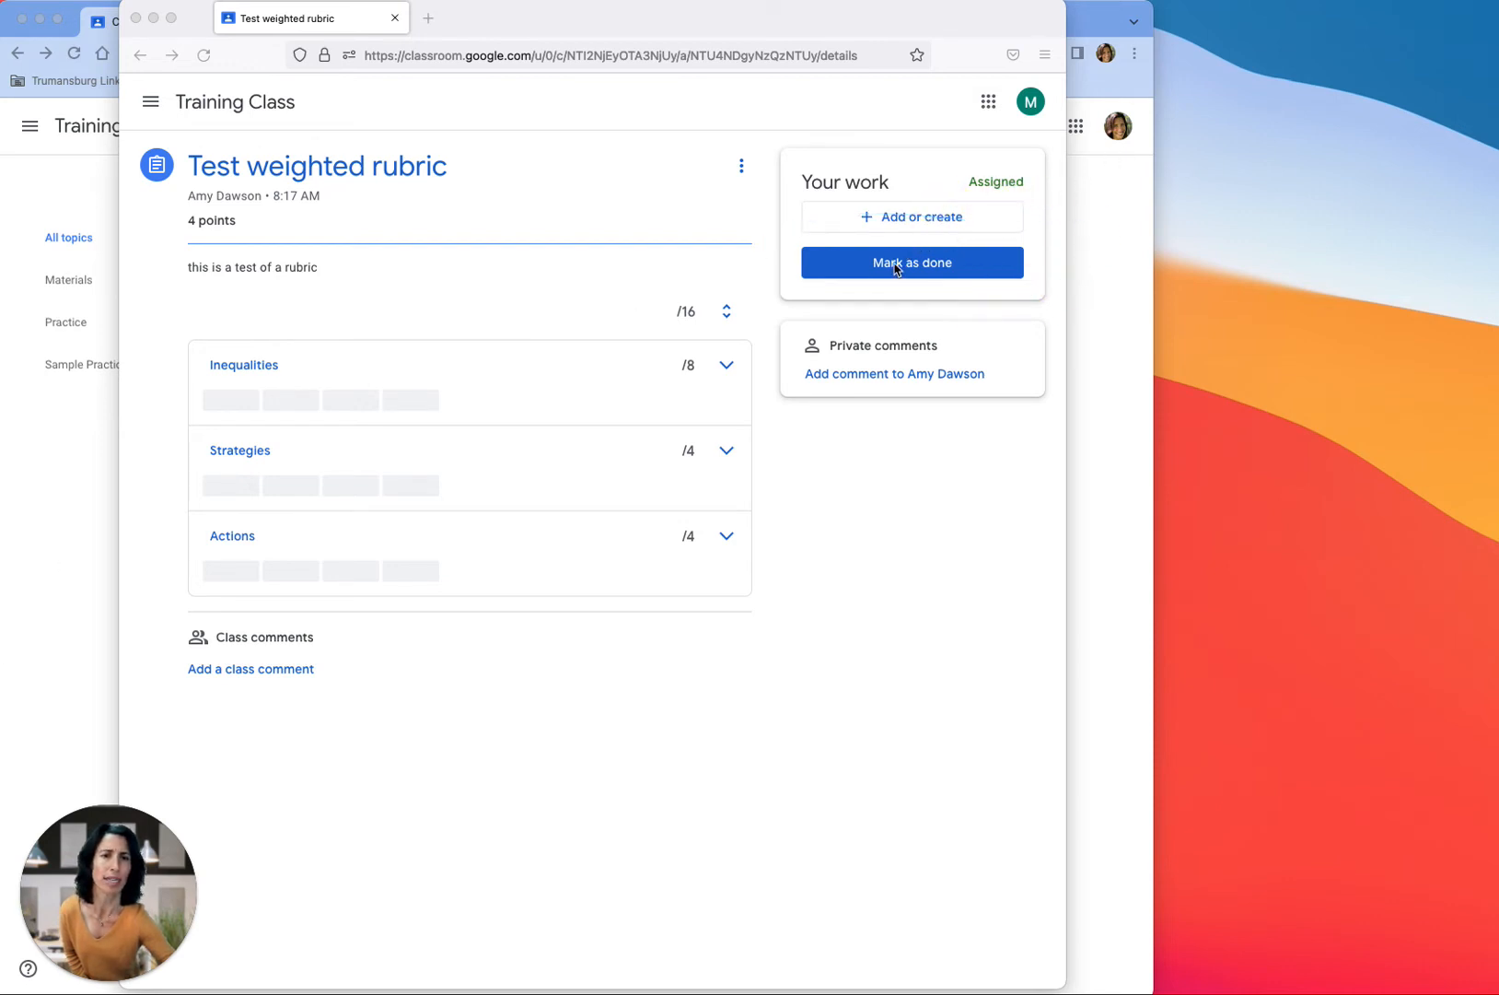
{"action": "left_click", "coordinate": [896, 266]}
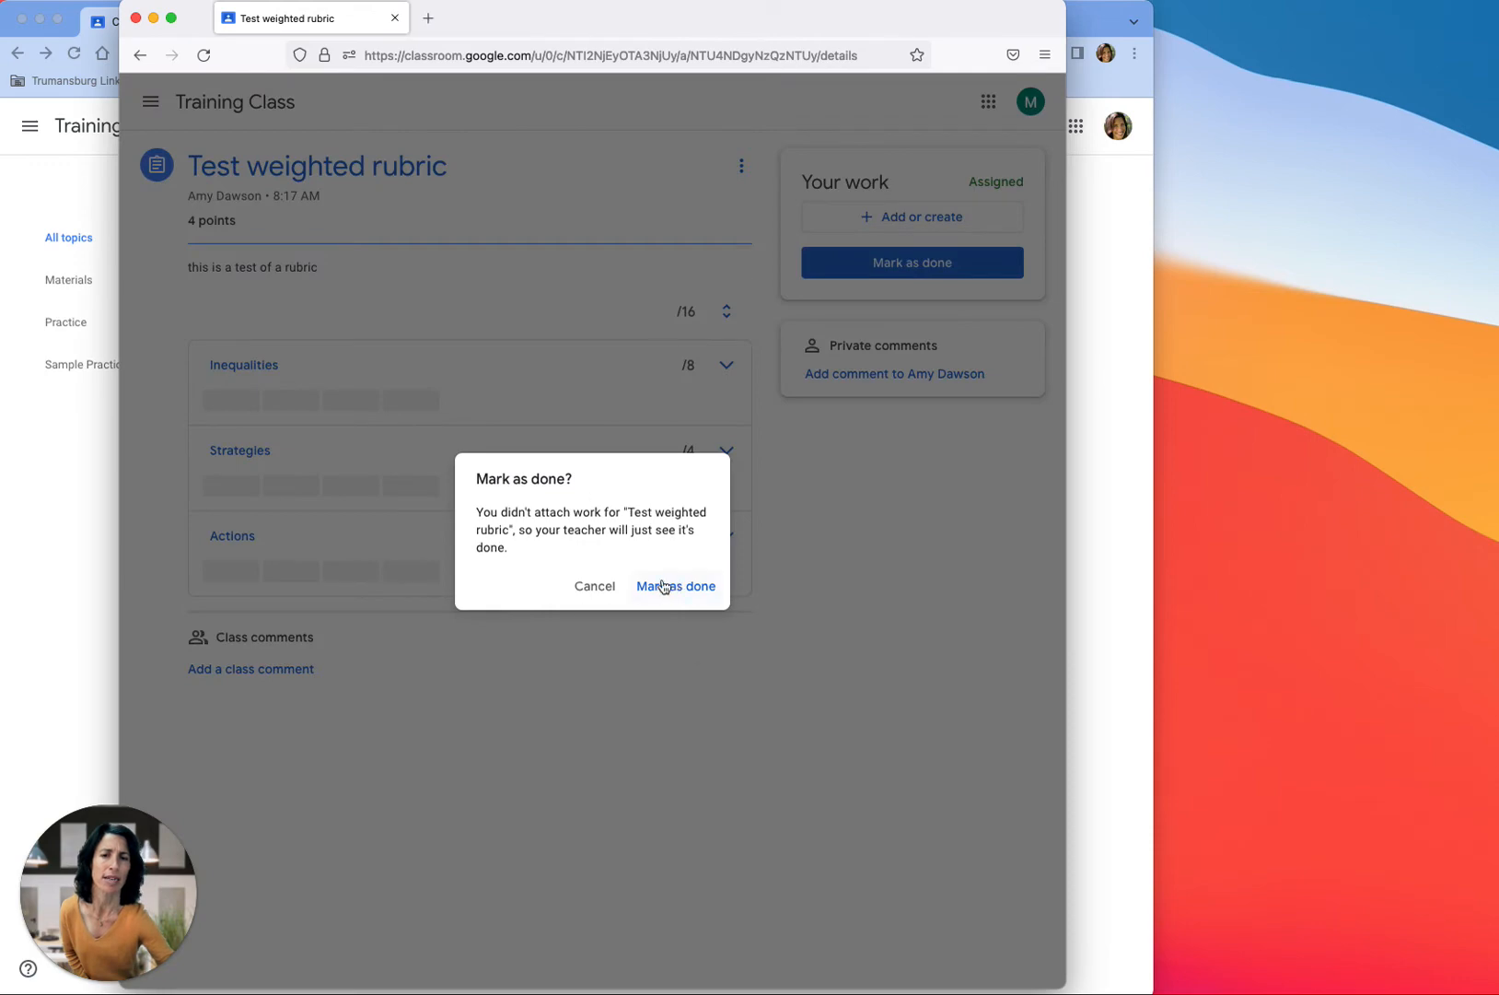
{"action": "left_click", "coordinate": [663, 587]}
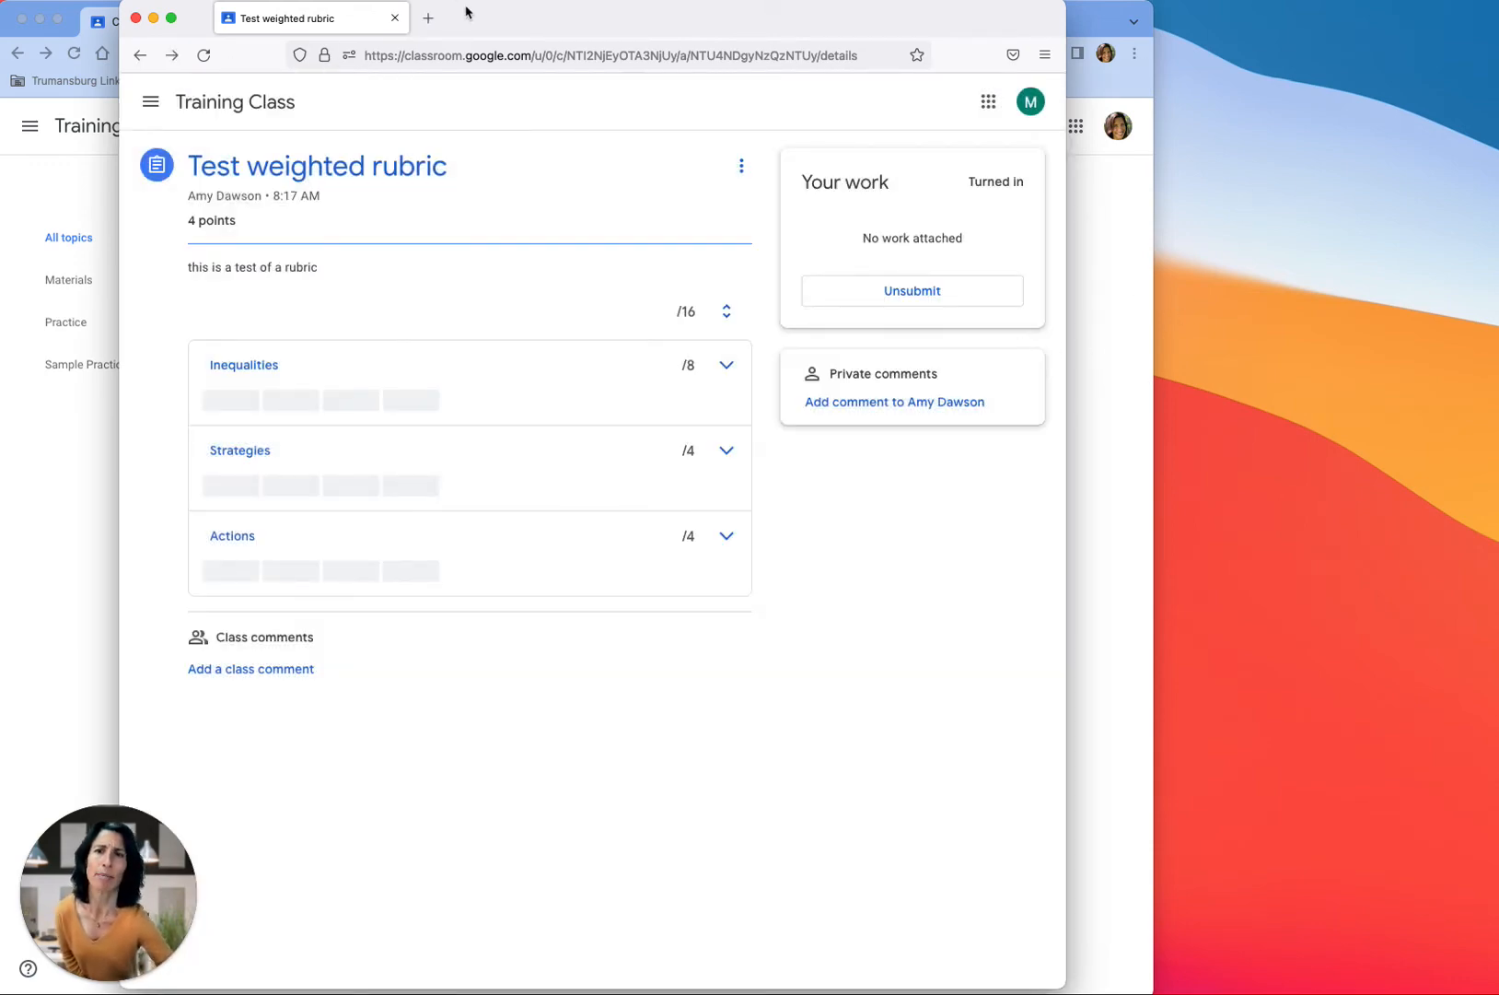
Step: Return to the teacher's Classroom window and open the turned-in student submission for Test weighted rubric
{"action": "left_click_drag", "start_coordinate": [481, 19], "coordinate": [1498, 19]}
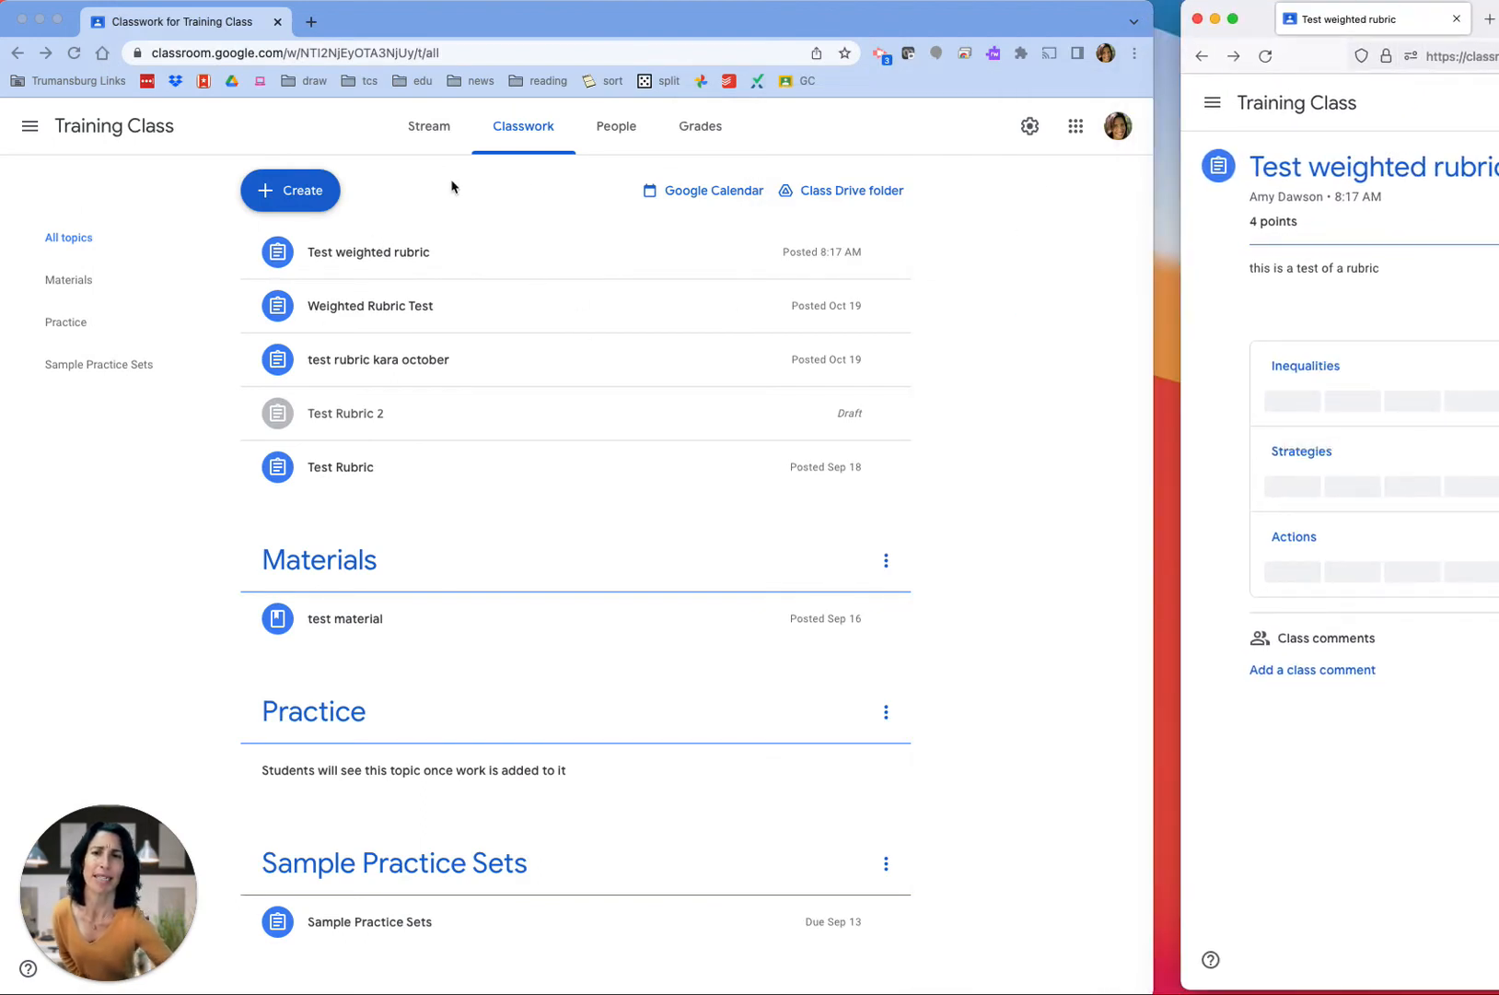
{"action": "left_click", "coordinate": [512, 134]}
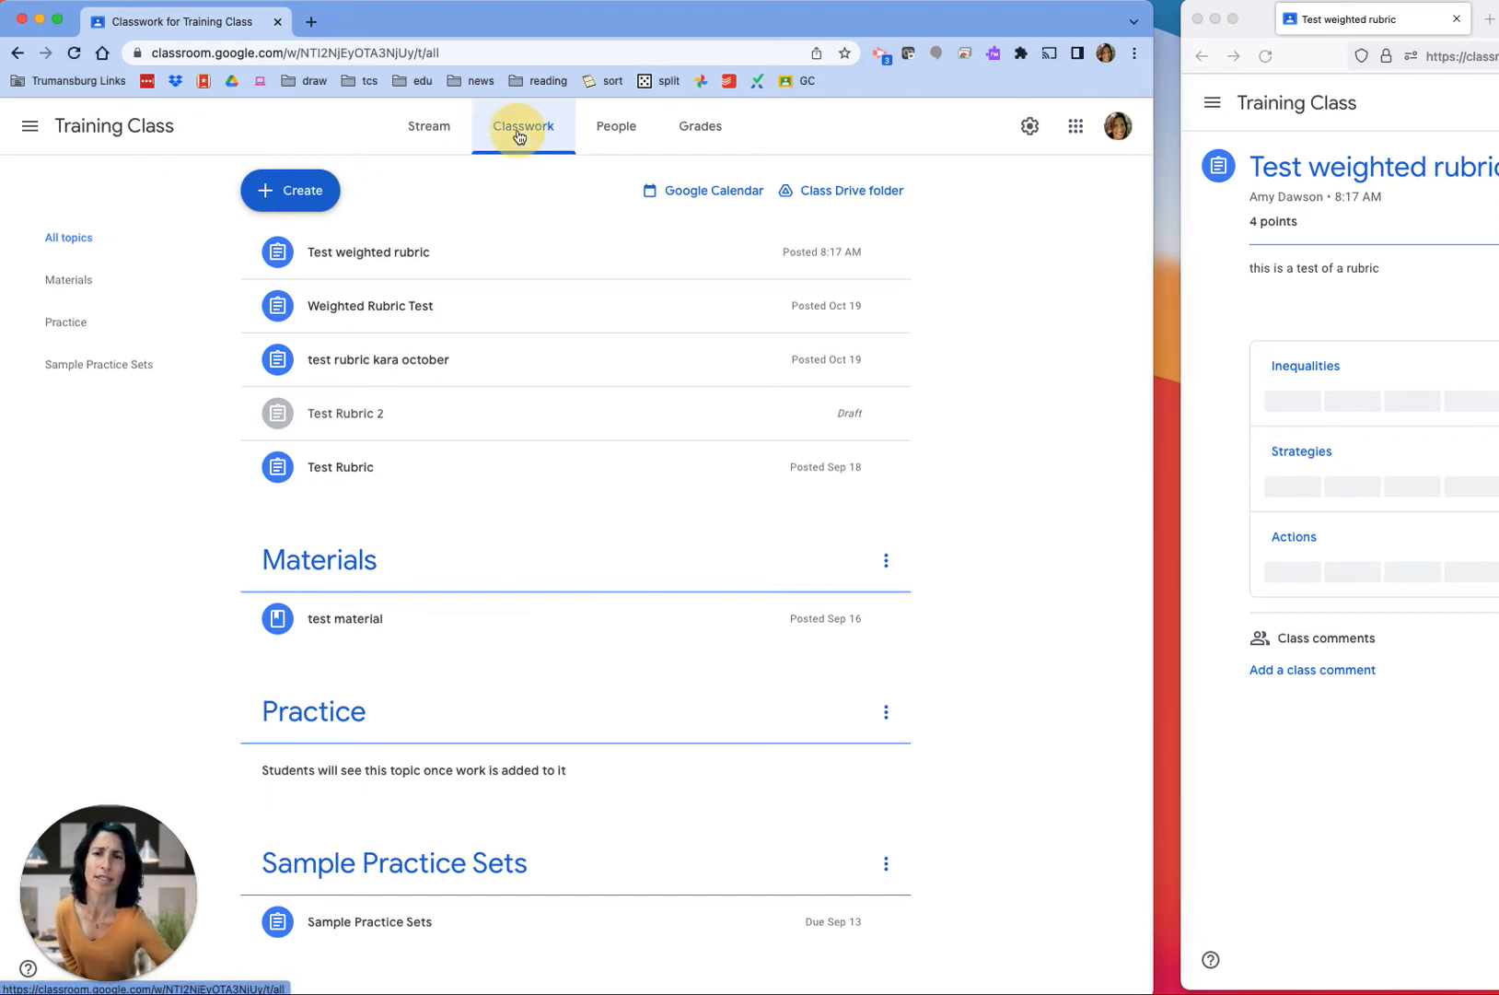
{"action": "left_click", "coordinate": [381, 254]}
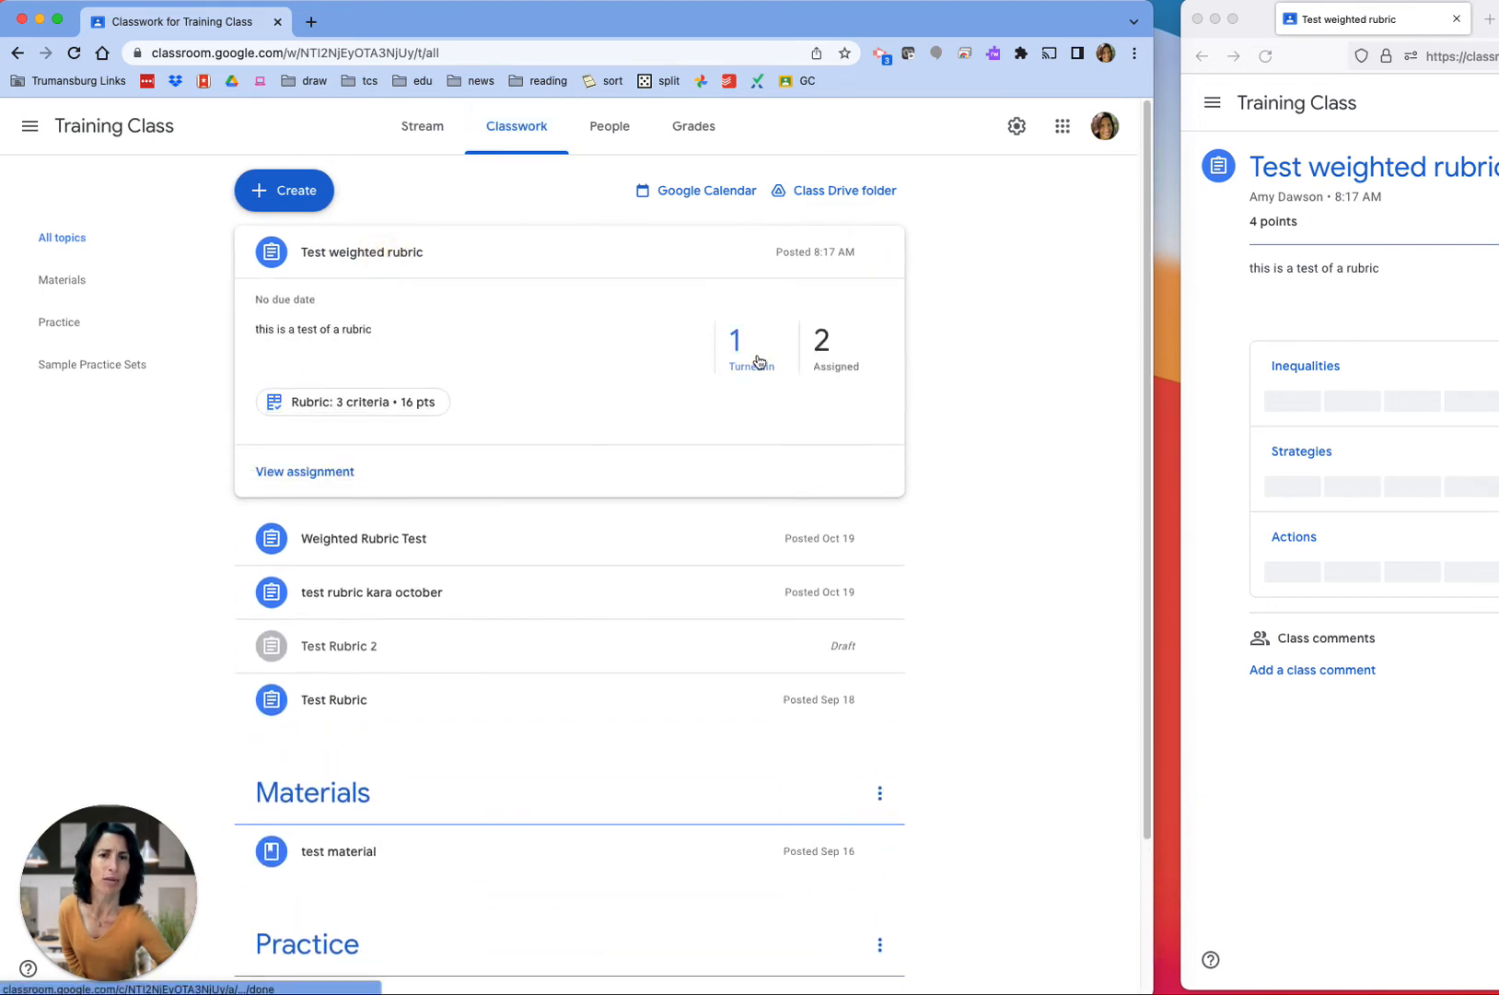
{"action": "left_click", "coordinate": [753, 360]}
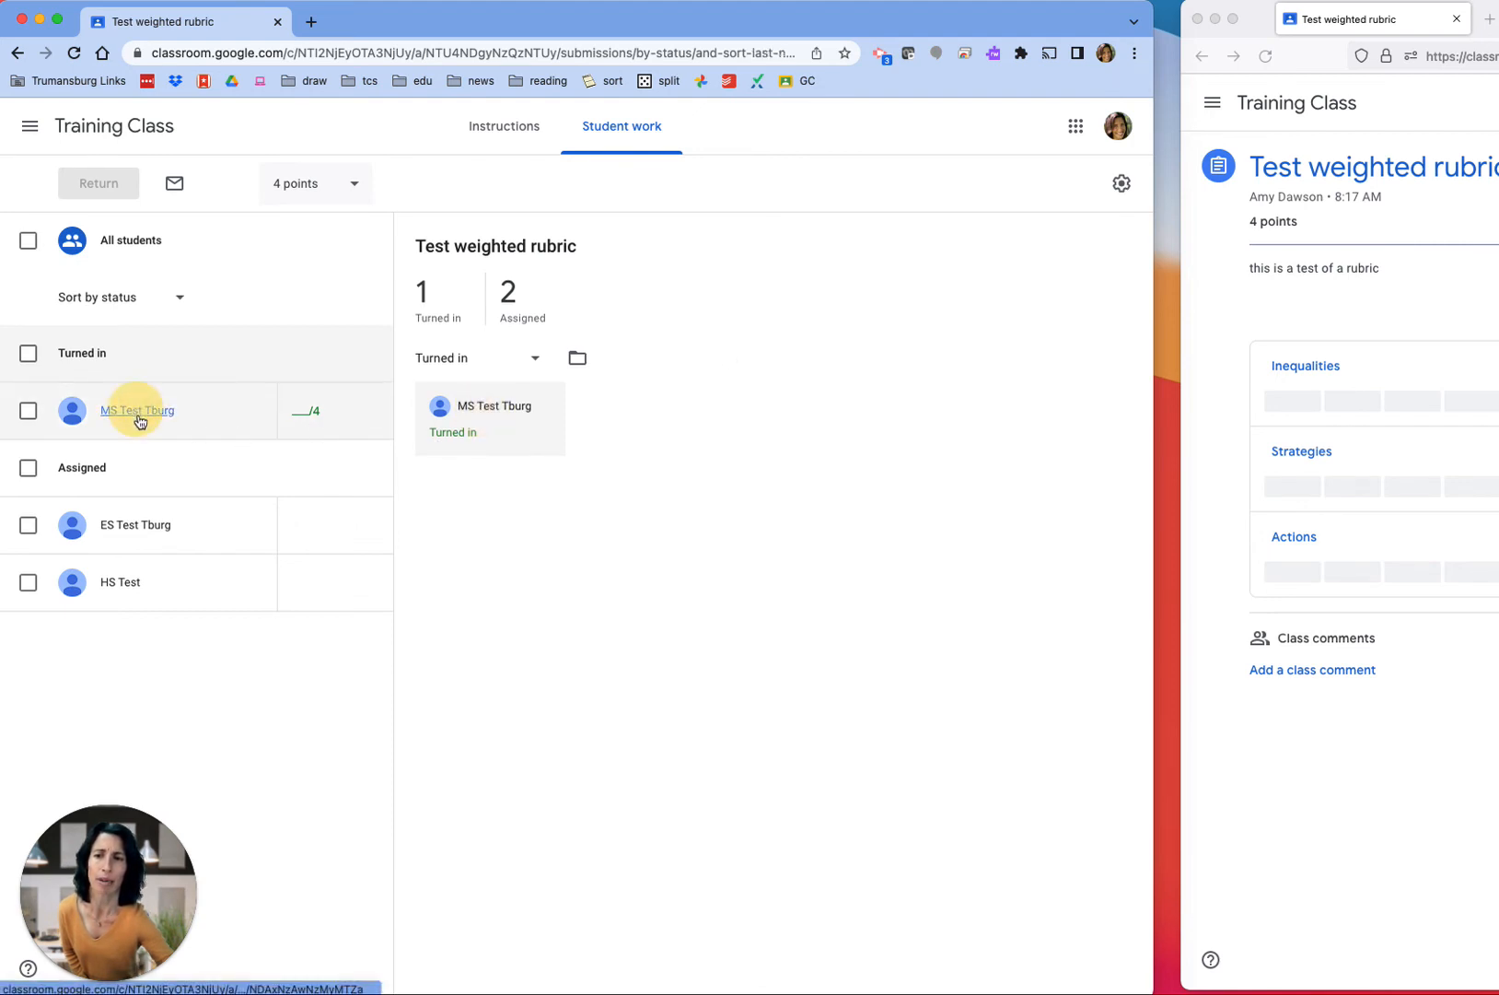
{"action": "left_click", "coordinate": [138, 412]}
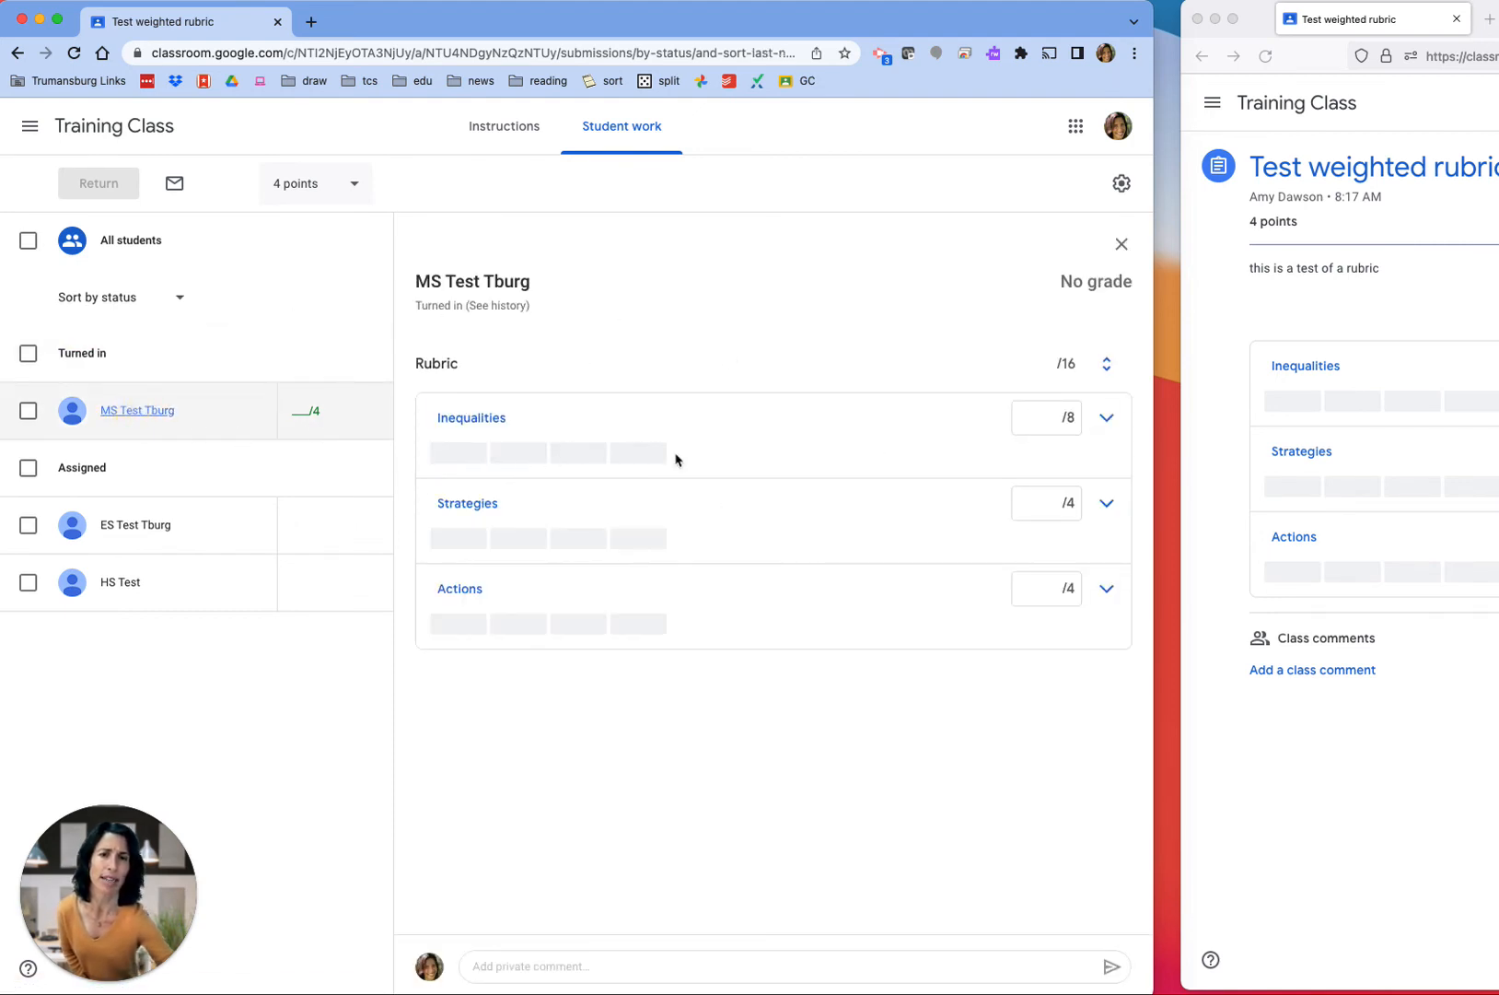
Step: Grade the submission with the rubric: 8 points for Inequalities, 3 for Strategies and 2 for Actions
{"action": "left_click", "coordinate": [651, 456]}
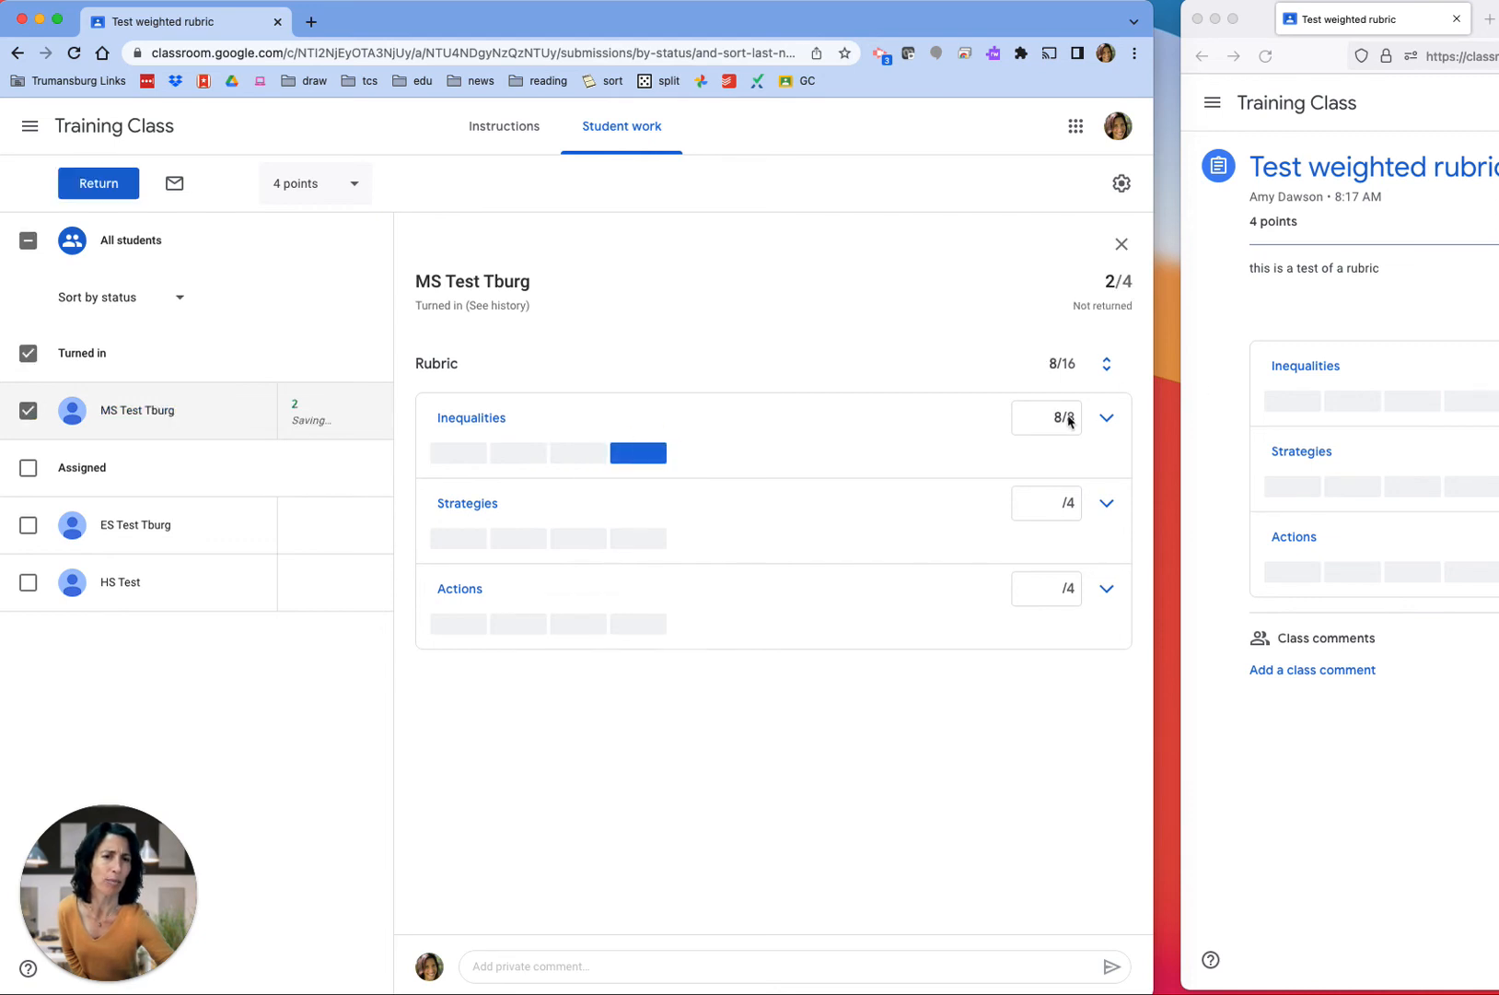
{"action": "left_click", "coordinate": [580, 545]}
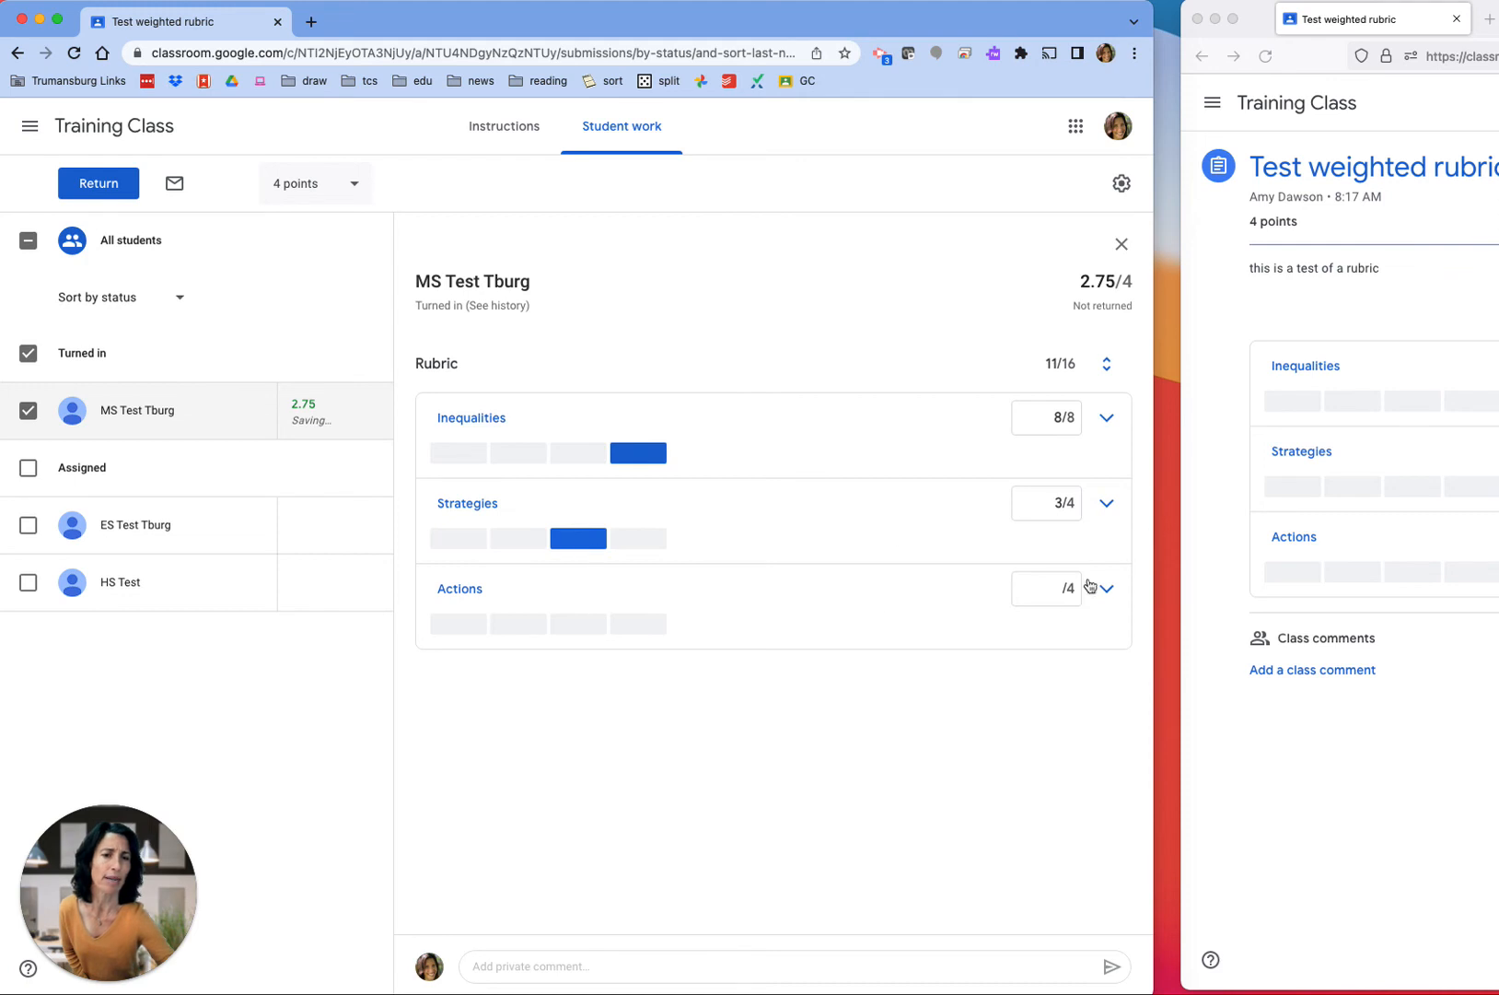
{"action": "left_click", "coordinate": [514, 626]}
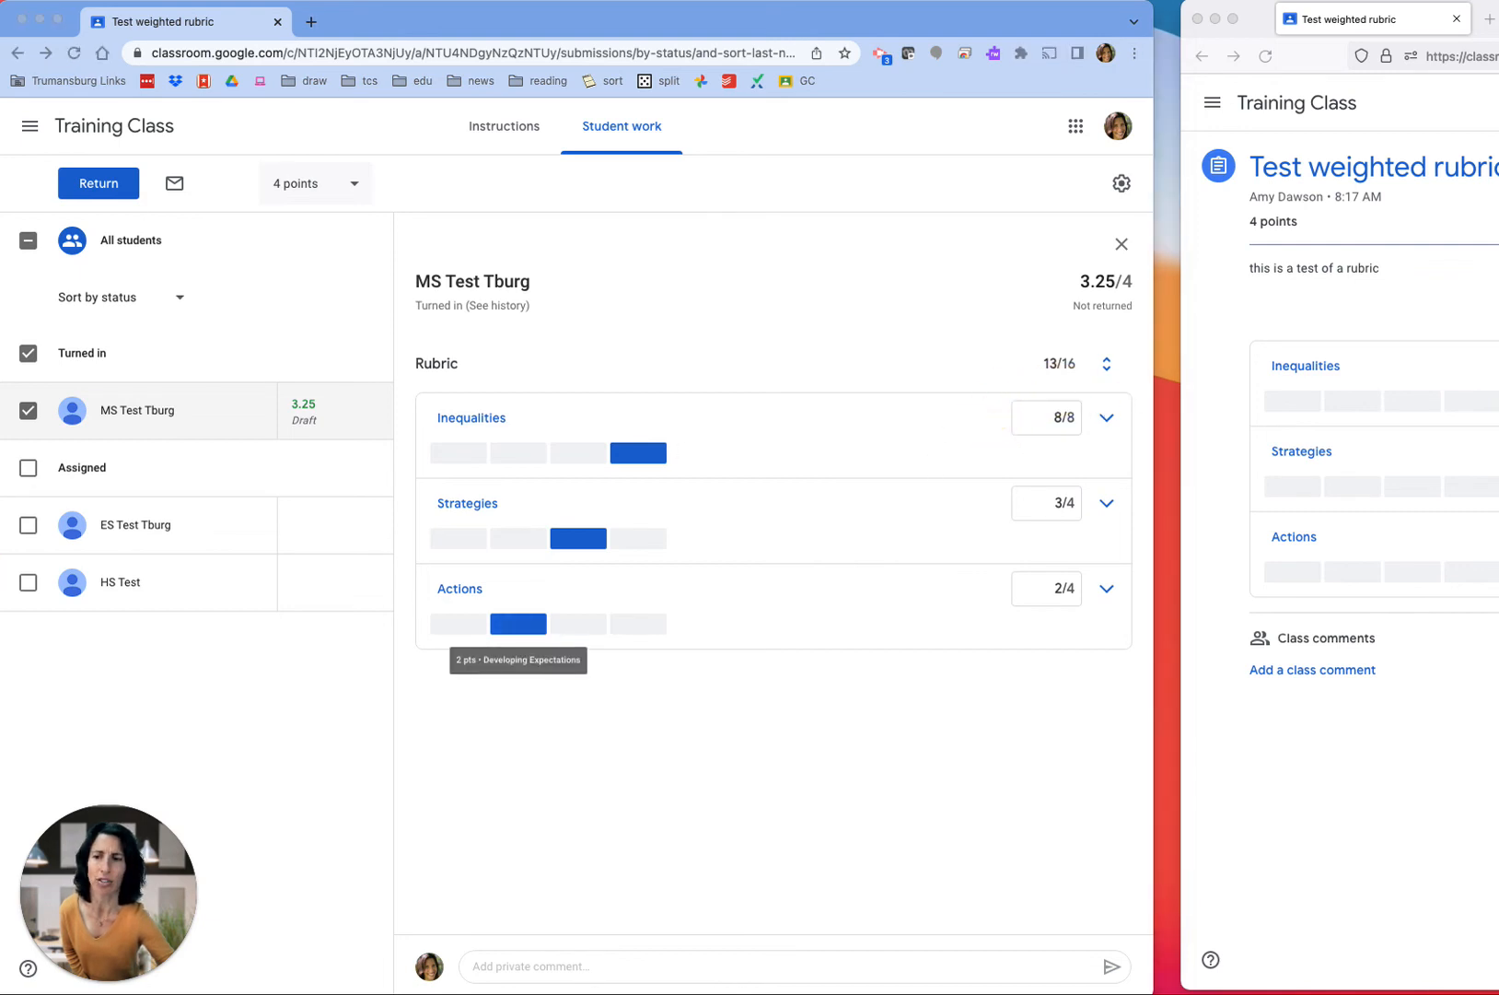
{"action": "mouse_move", "coordinate": [1059, 398]}
{"action": "left_mouse_down"}
{"action": "mouse_move", "coordinate": [1074, 438]}
{"action": "mouse_move", "coordinate": [1089, 393]}
{"action": "left_mouse_up"}
{"action": "mouse_move", "coordinate": [1131, 471]}
{"action": "left_mouse_down"}
{"action": "mouse_move", "coordinate": [976, 481]}
{"action": "mouse_move", "coordinate": [1073, 522]}
{"action": "mouse_move", "coordinate": [1135, 473]}
{"action": "left_mouse_up"}
{"action": "mouse_move", "coordinate": [1116, 571]}
{"action": "left_mouse_down"}
{"action": "mouse_move", "coordinate": [969, 582]}
{"action": "mouse_move", "coordinate": [1104, 625]}
{"action": "mouse_move", "coordinate": [1117, 572]}
{"action": "left_mouse_up"}
{"action": "mouse_move", "coordinate": [993, 277]}
{"action": "left_mouse_down"}
{"action": "mouse_move", "coordinate": [1030, 337]}
{"action": "mouse_move", "coordinate": [1045, 311]}
{"action": "left_mouse_up"}
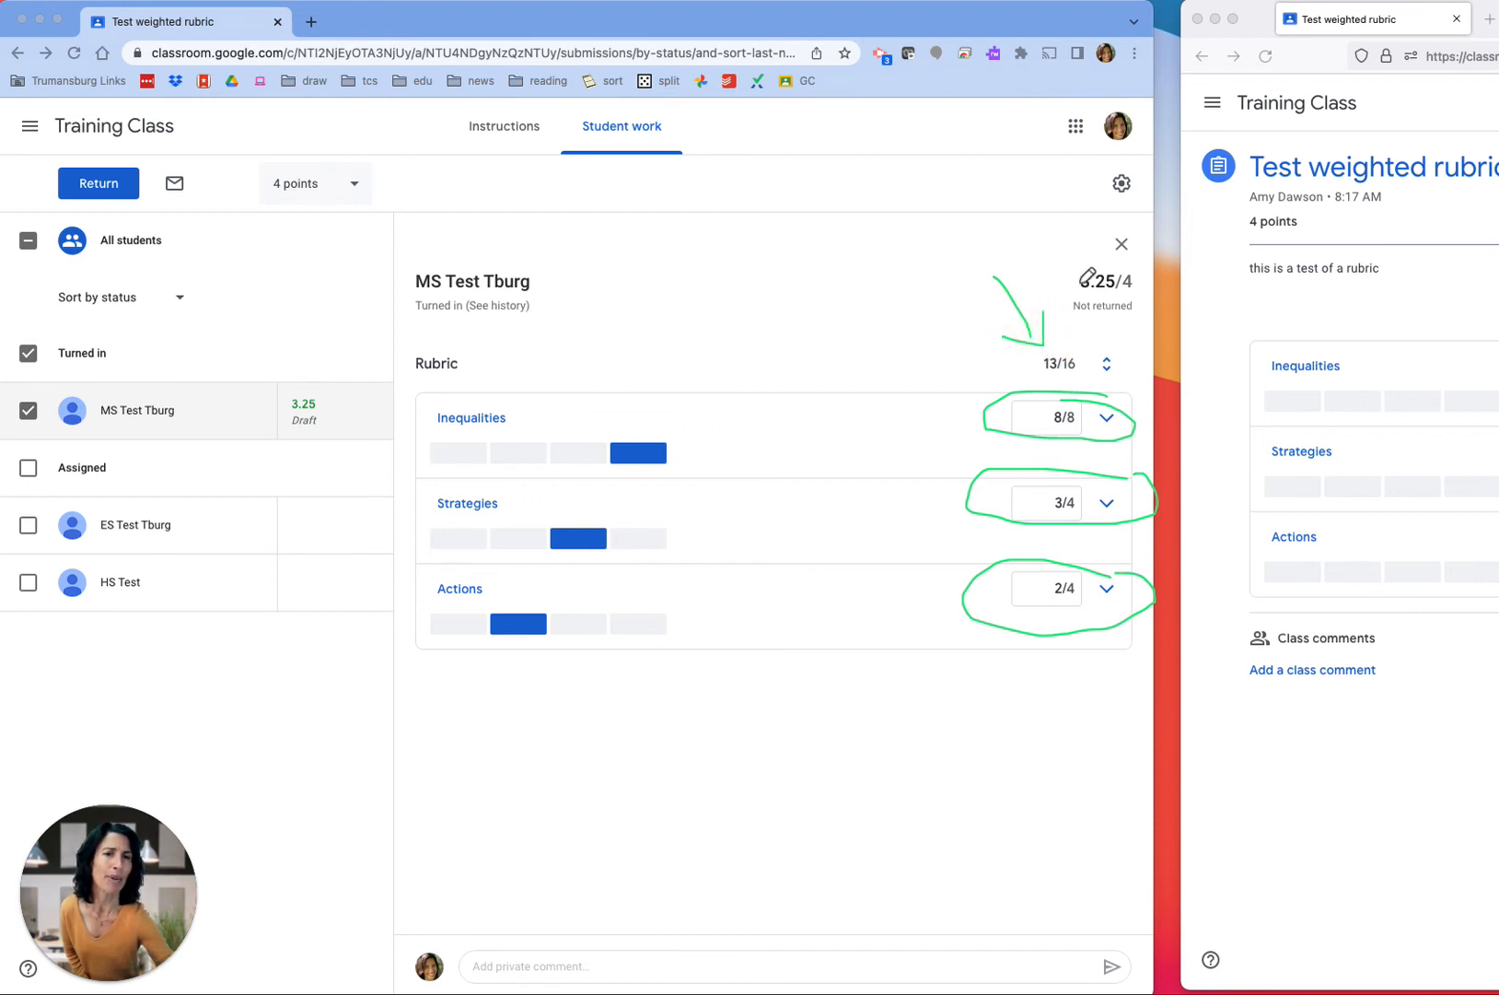
{"action": "mouse_move", "coordinate": [1056, 235]}
{"action": "left_mouse_down"}
{"action": "mouse_move", "coordinate": [1064, 331]}
{"action": "mouse_move", "coordinate": [1151, 341]}
{"action": "mouse_move", "coordinate": [1151, 227]}
{"action": "mouse_move", "coordinate": [1038, 232]}
{"action": "left_mouse_up"}
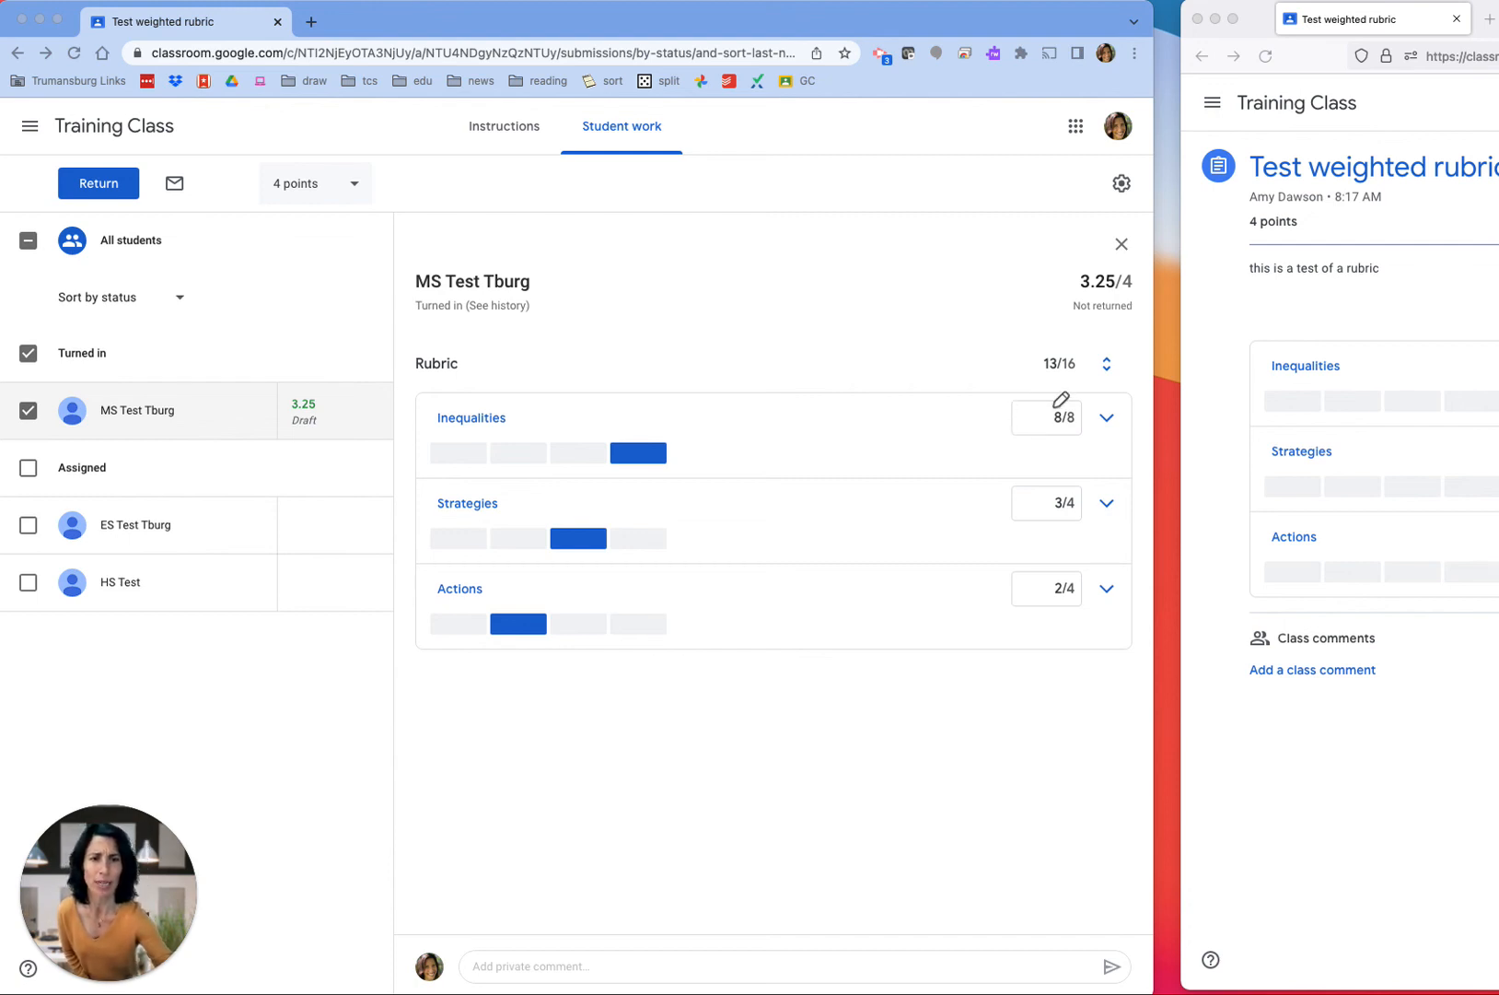
{"action": "mouse_move", "coordinate": [577, 405]}
{"action": "left_mouse_down"}
{"action": "mouse_move", "coordinate": [489, 372]}
{"action": "mouse_move", "coordinate": [425, 391]}
{"action": "mouse_move", "coordinate": [594, 483]}
{"action": "mouse_move", "coordinate": [1068, 497]}
{"action": "mouse_move", "coordinate": [990, 365]}
{"action": "mouse_move", "coordinate": [518, 378]}
{"action": "left_mouse_up"}
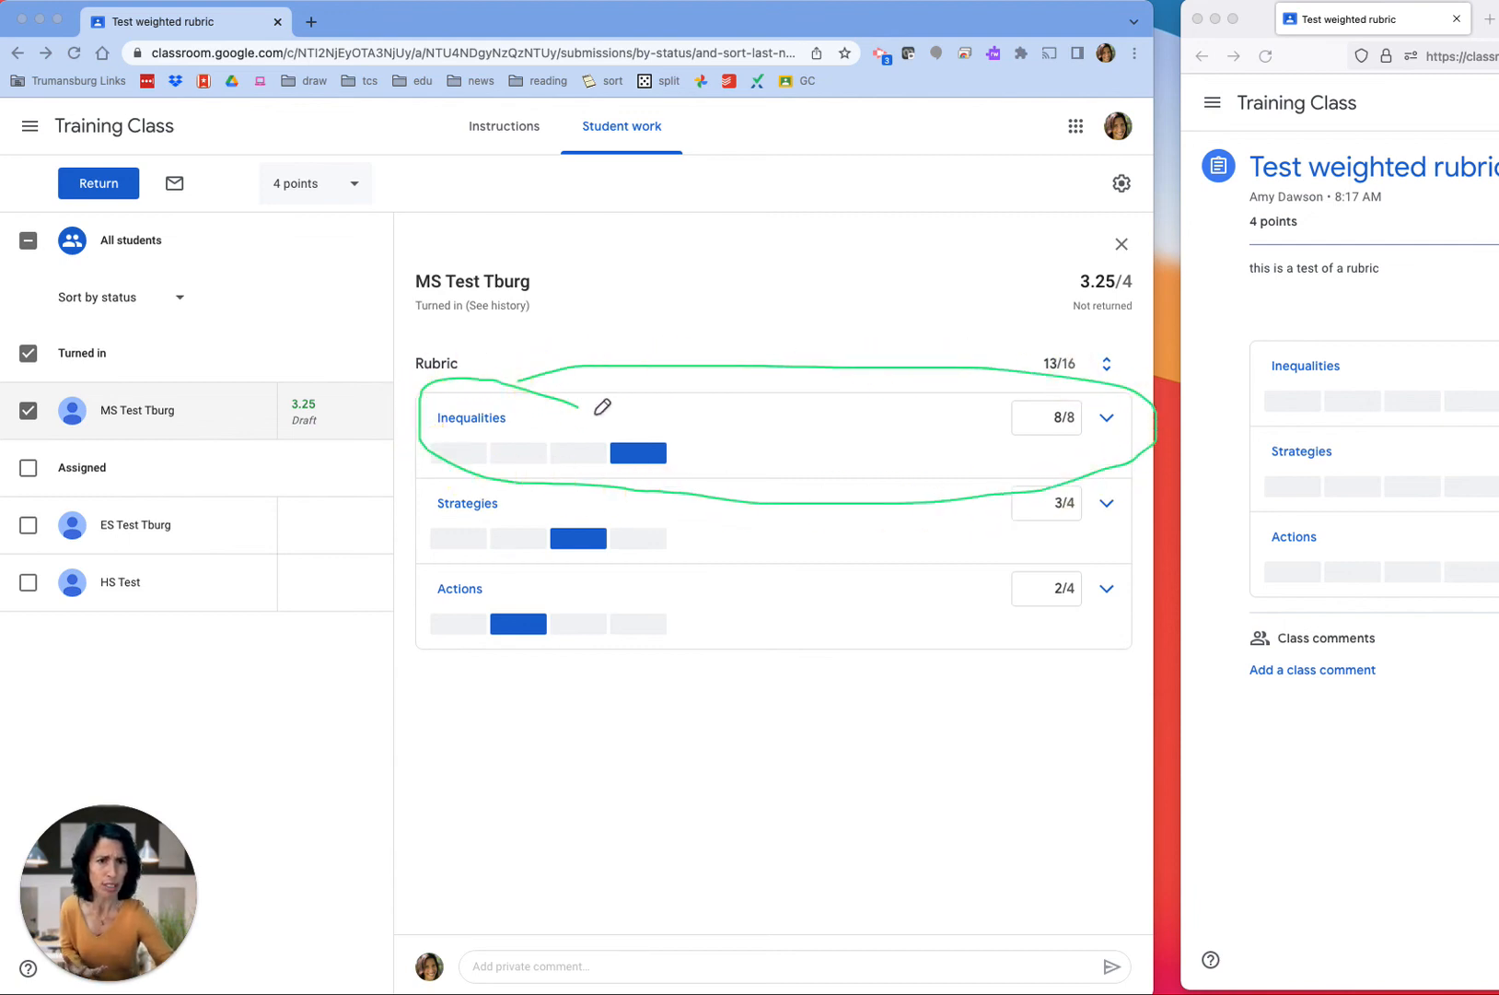
{"action": "mouse_move", "coordinate": [1021, 232]}
{"action": "left_mouse_down"}
{"action": "mouse_move", "coordinate": [1100, 274]}
{"action": "mouse_move", "coordinate": [1040, 276]}
{"action": "mouse_move", "coordinate": [1139, 303]}
{"action": "mouse_move", "coordinate": [1142, 261]}
{"action": "mouse_move", "coordinate": [1041, 254]}
{"action": "mouse_move", "coordinate": [1048, 303]}
{"action": "left_mouse_up"}
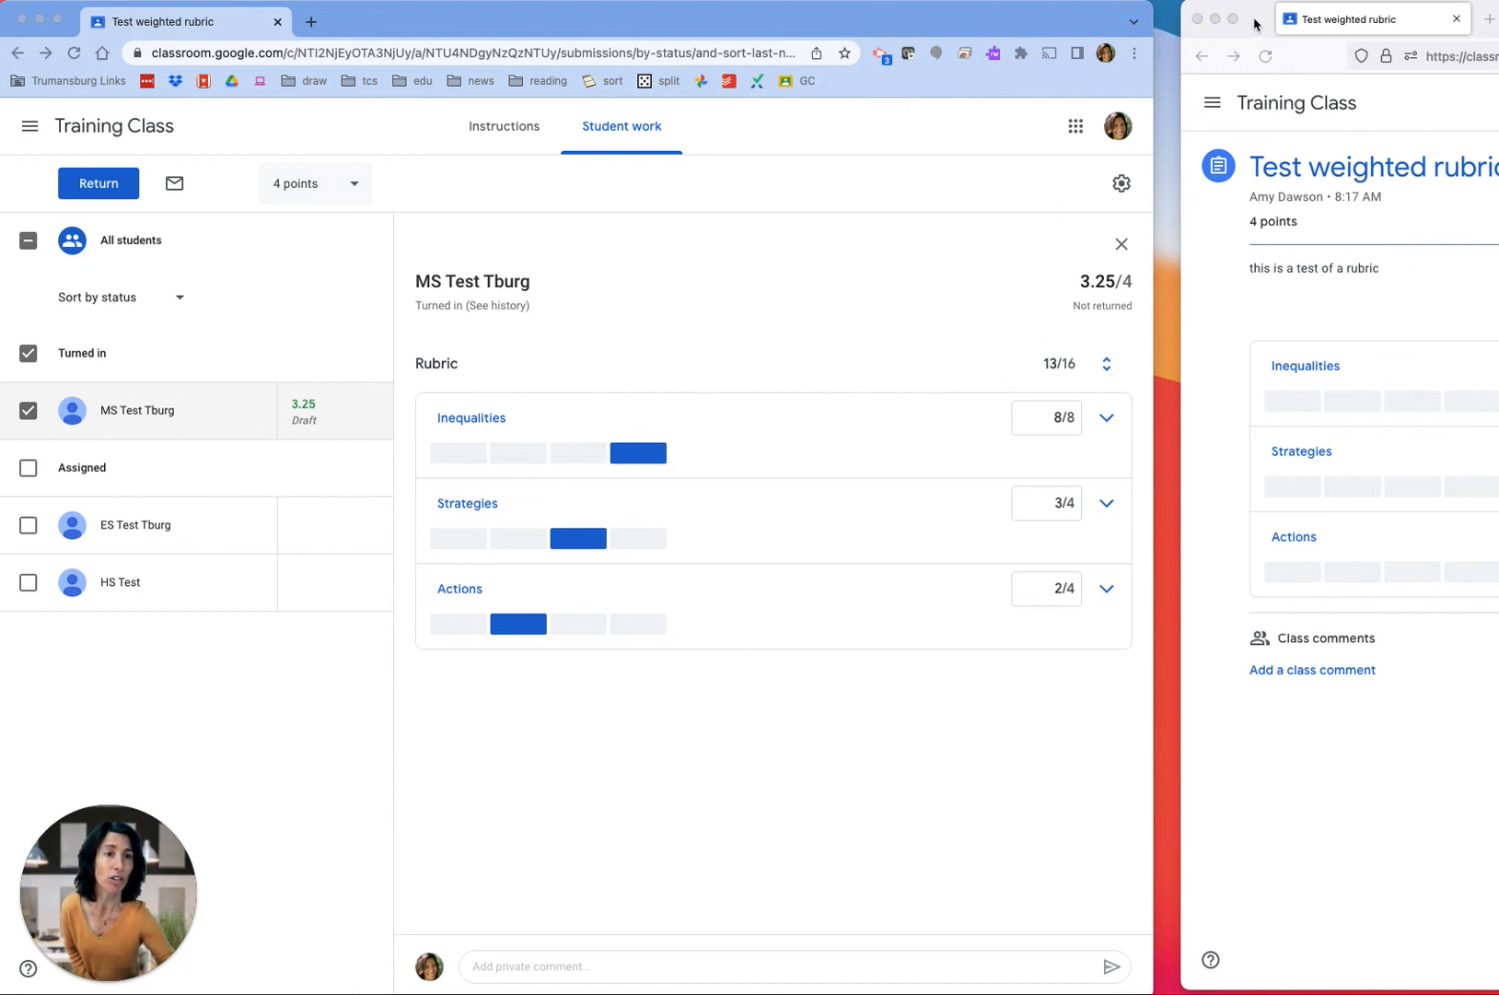
Step: Switch to the student's Classroom window and reload the assignment to check whether the draft grade is shown
{"action": "left_click_drag", "start_coordinate": [1254, 23], "coordinate": [270, 47]}
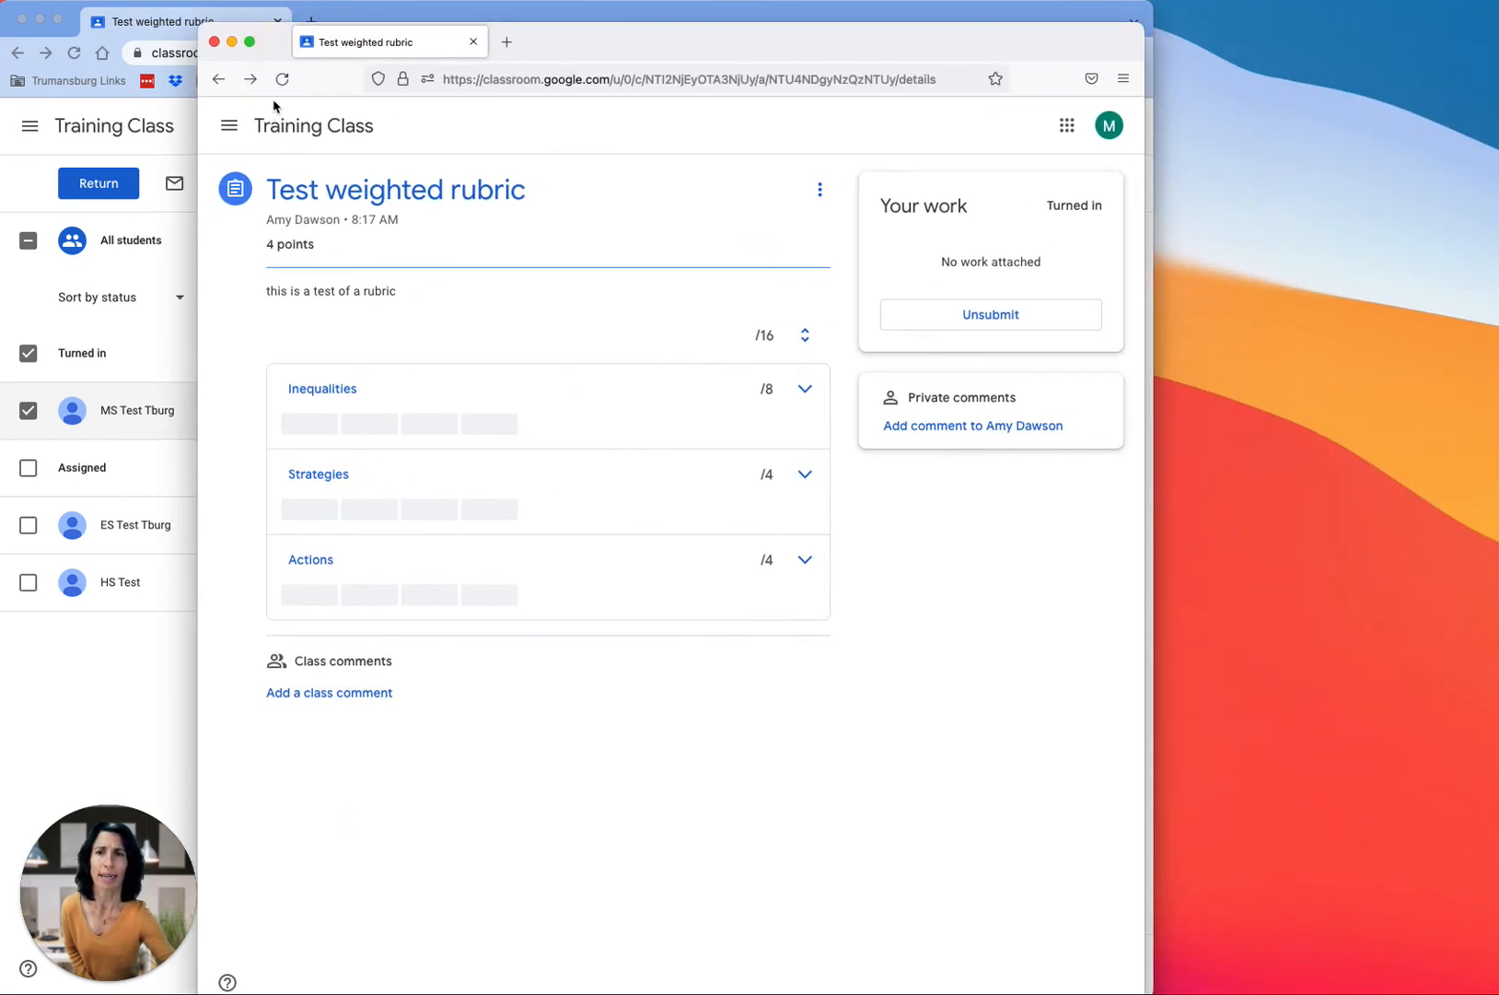
{"action": "left_click", "coordinate": [282, 79]}
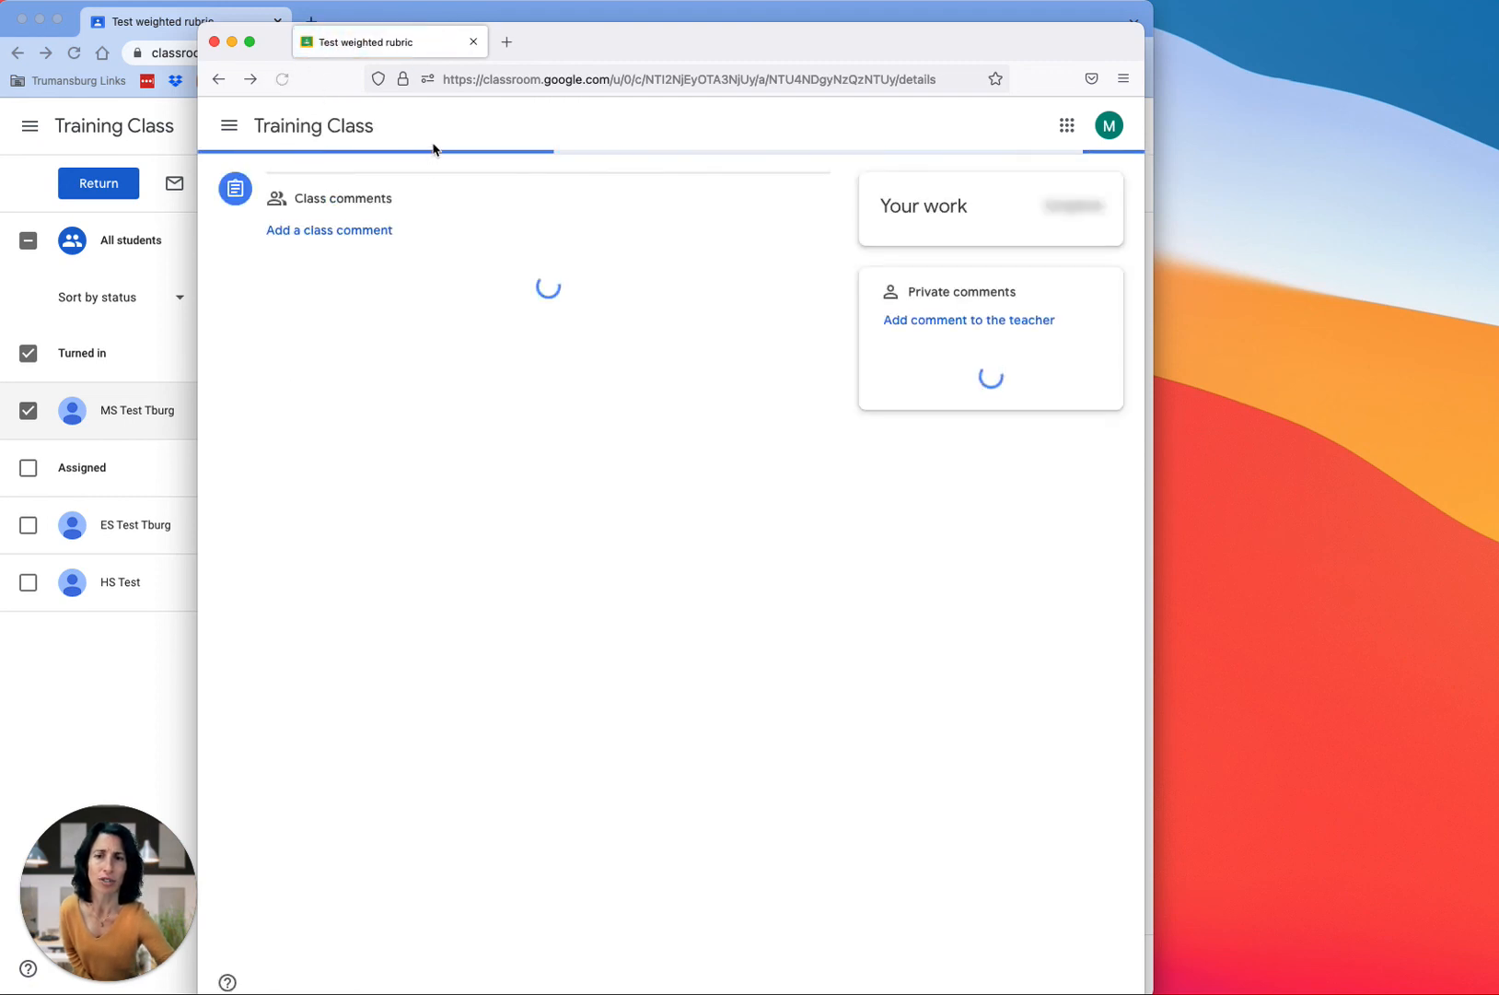
{"action": "left_click", "coordinate": [282, 79]}
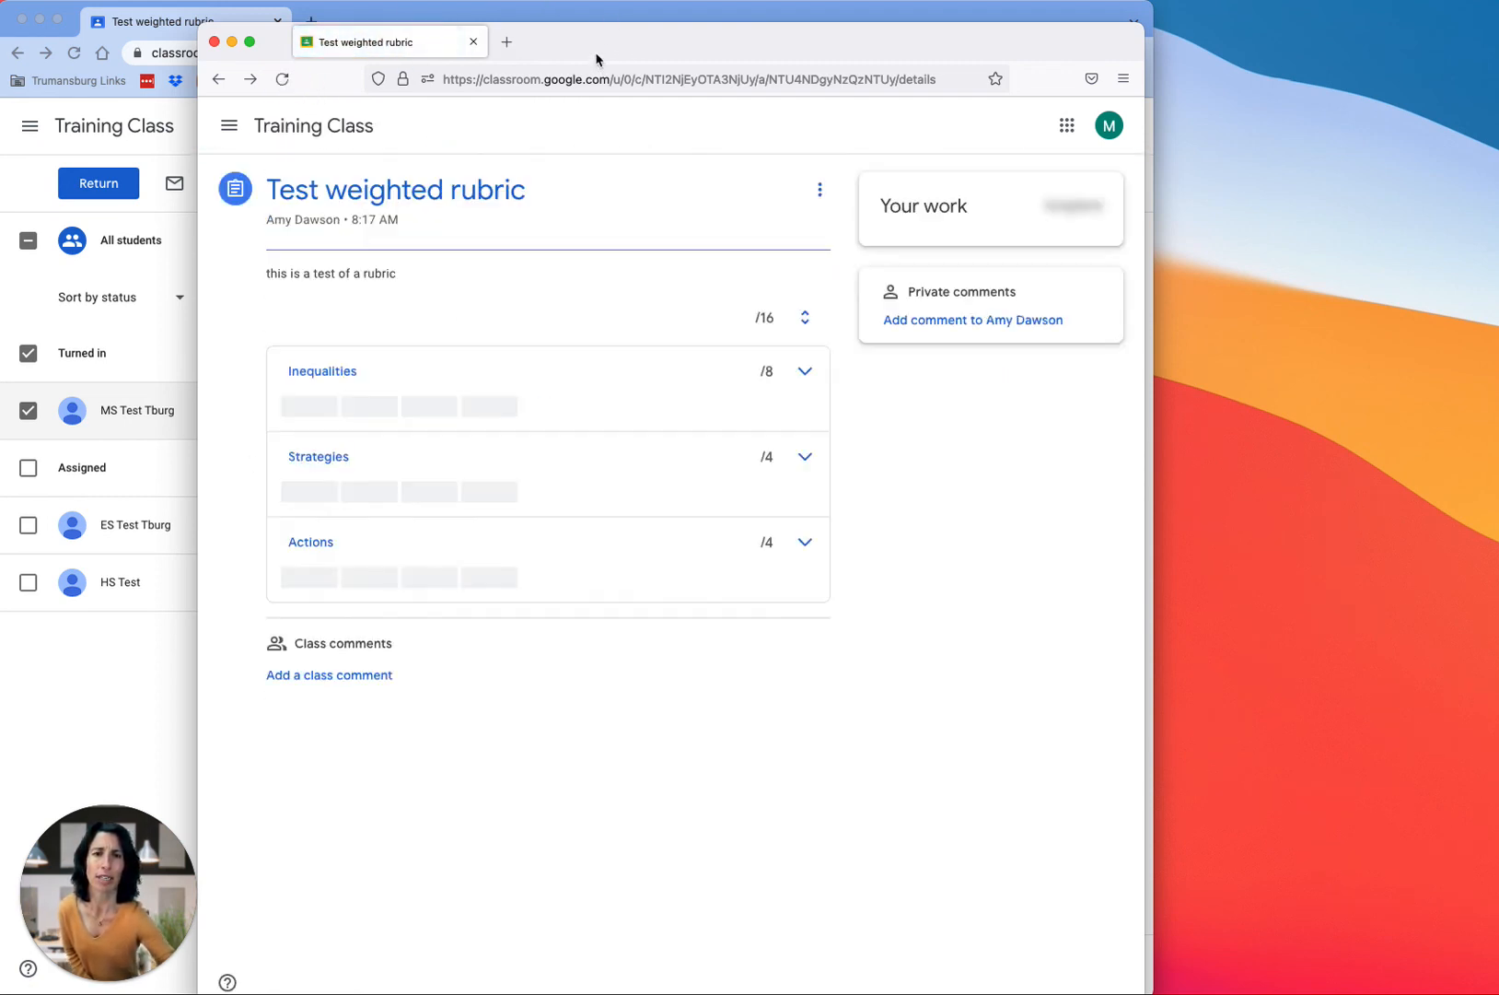
{"action": "left_click_drag", "start_coordinate": [597, 55], "coordinate": [1498, 68]}
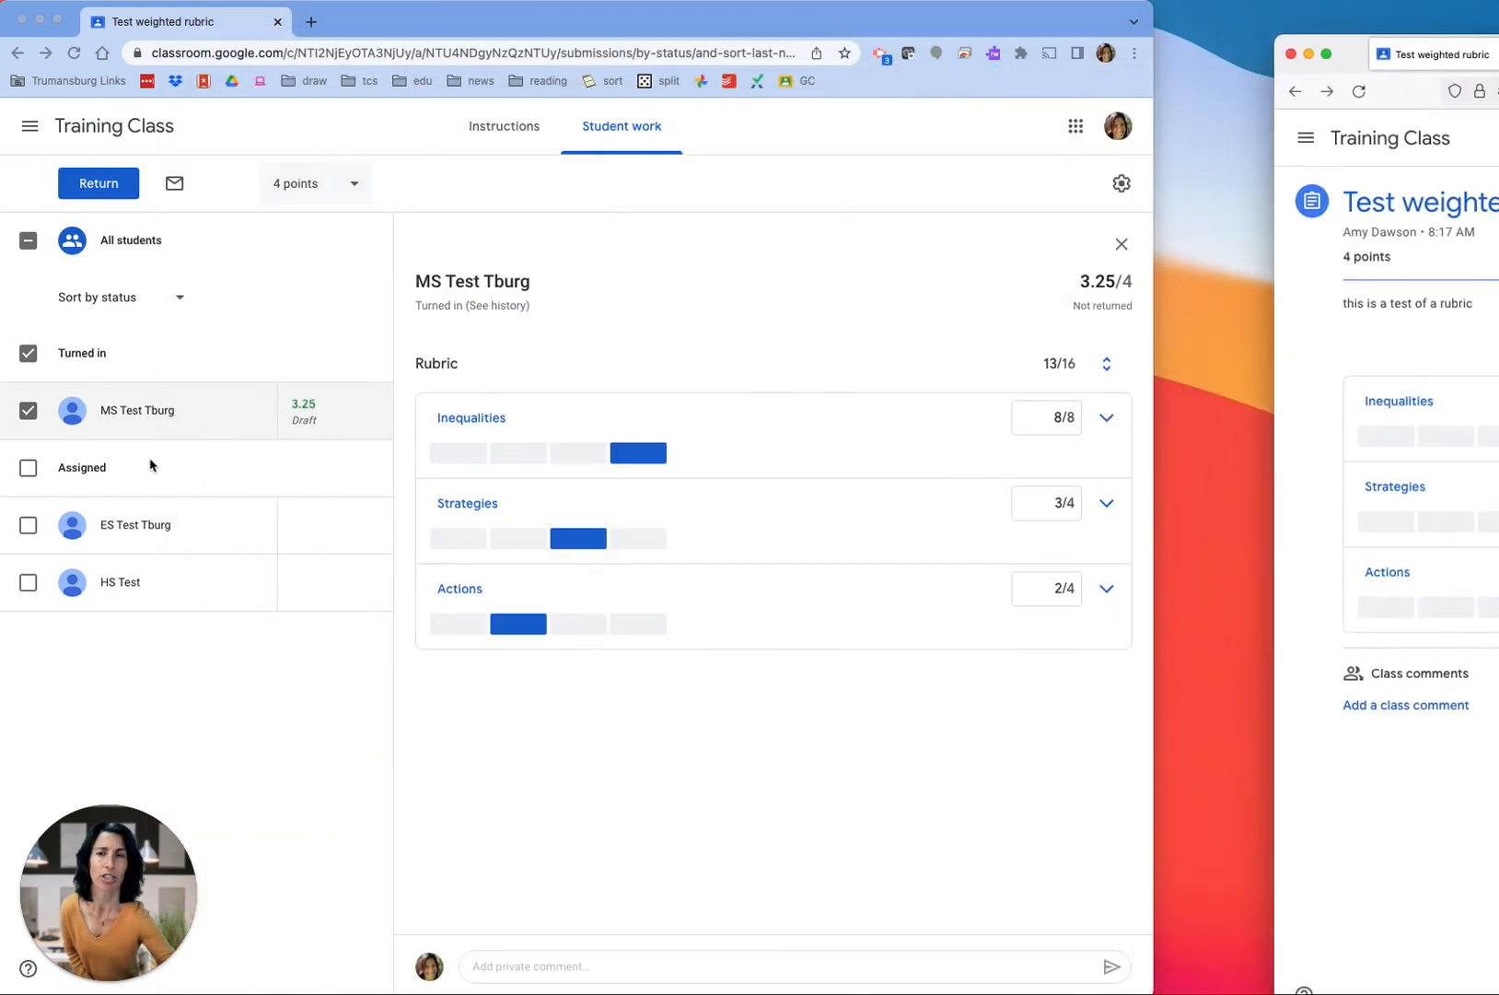
Step: Return the graded work to the student without a private comment, and reload the assignment in the student's Classroom window
{"action": "left_click", "coordinate": [95, 188]}
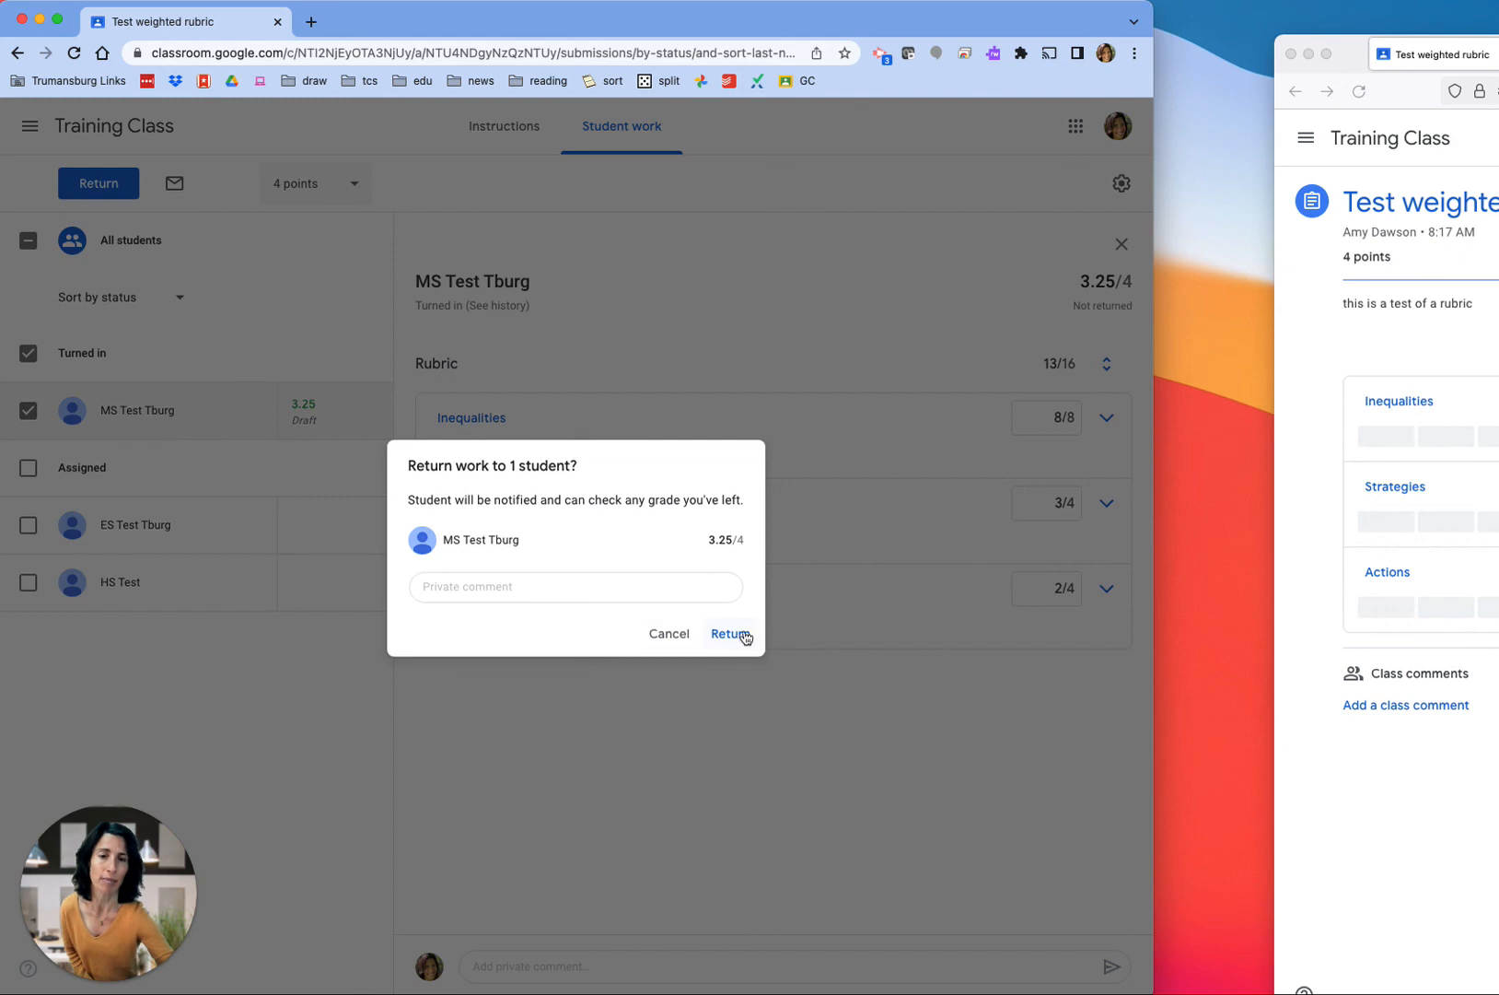
{"action": "left_click", "coordinate": [745, 636]}
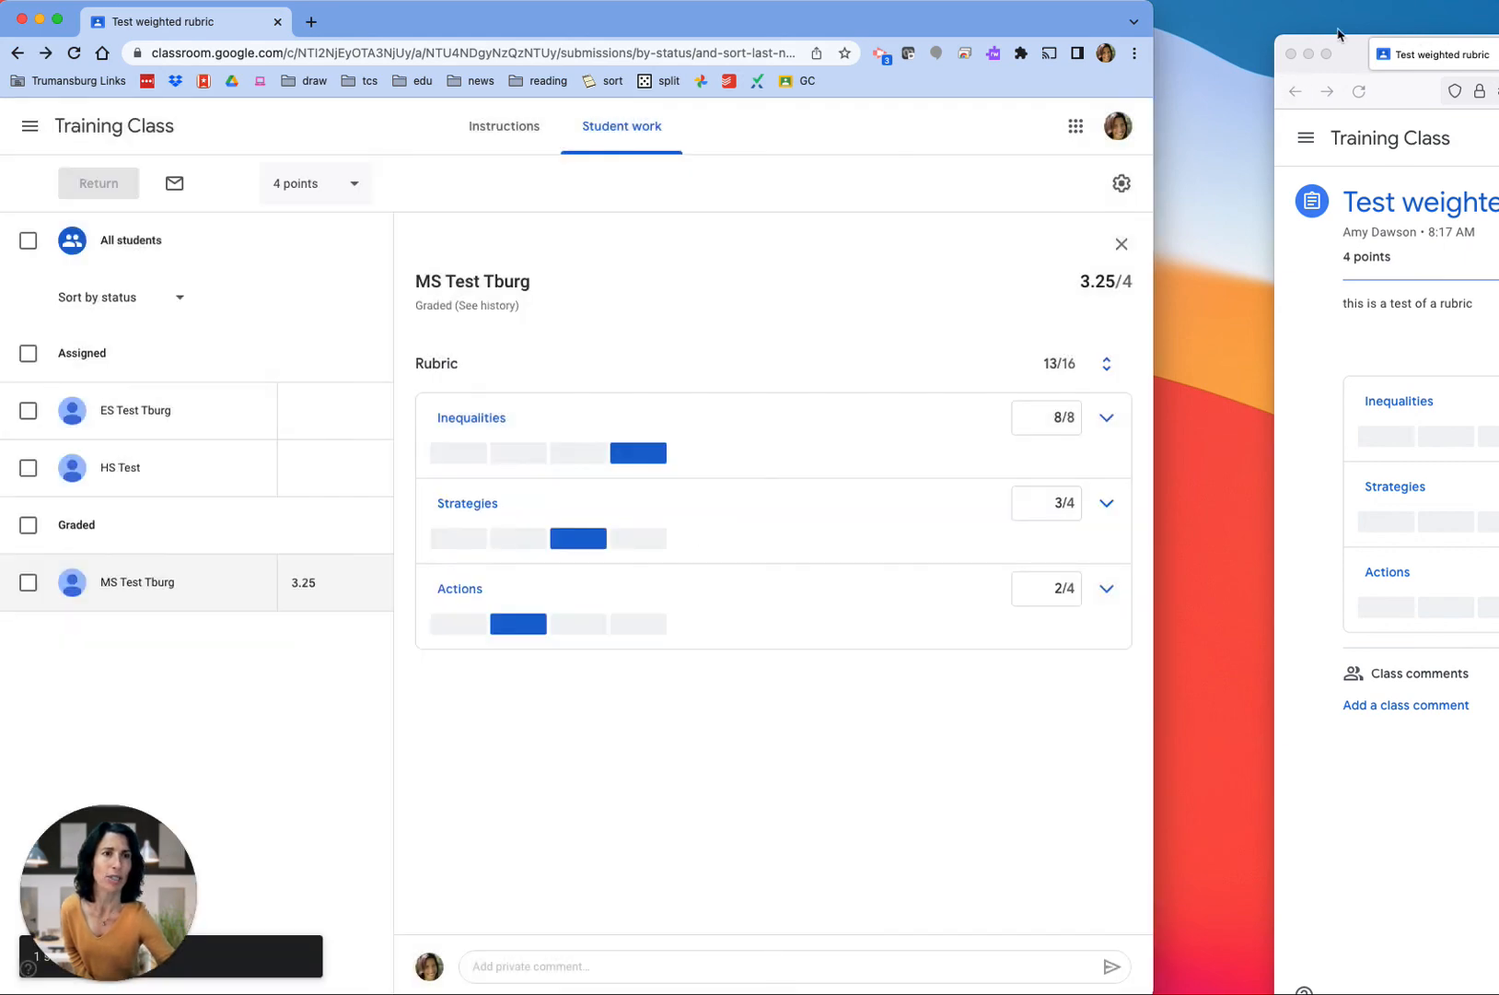
{"action": "left_click_drag", "start_coordinate": [1340, 57], "coordinate": [193, 53]}
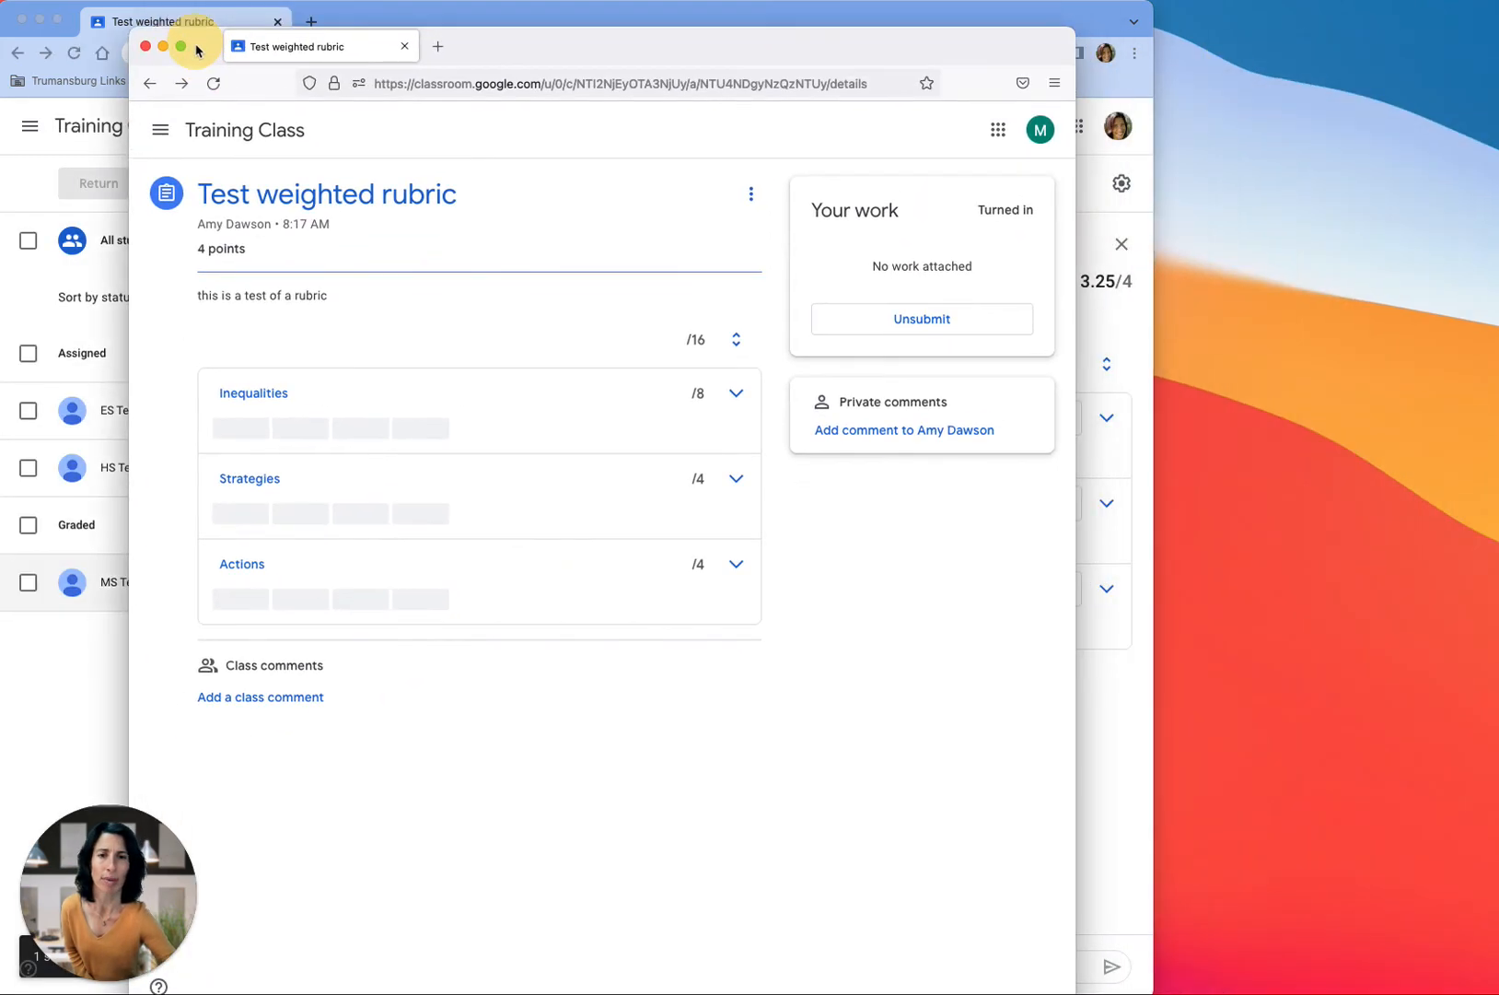
{"action": "left_click", "coordinate": [213, 84]}
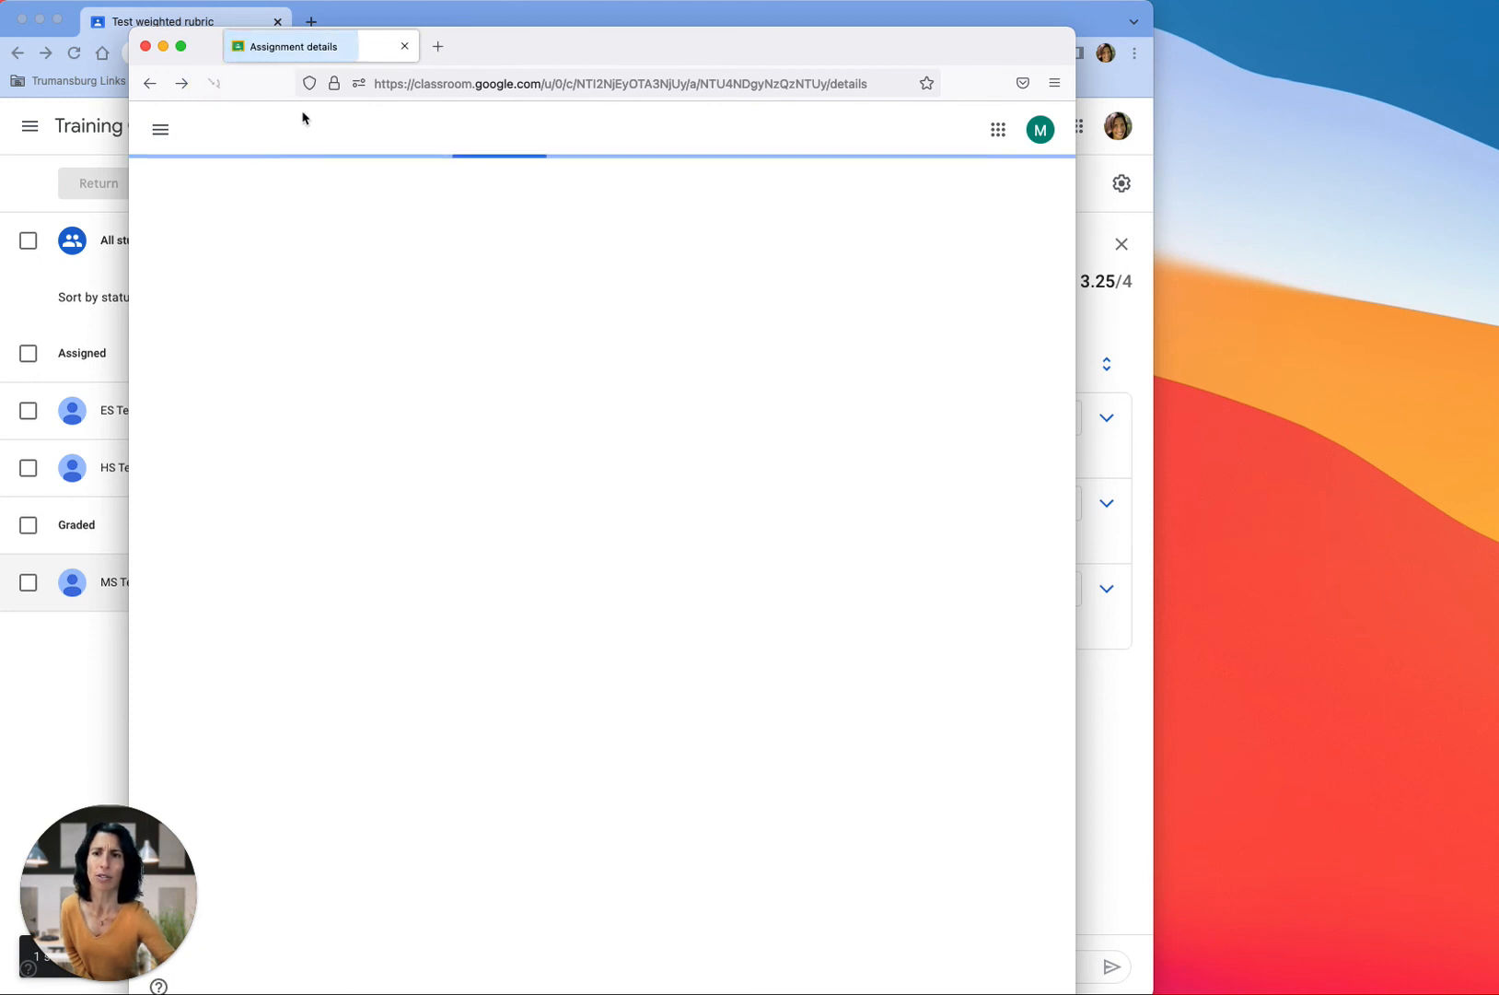